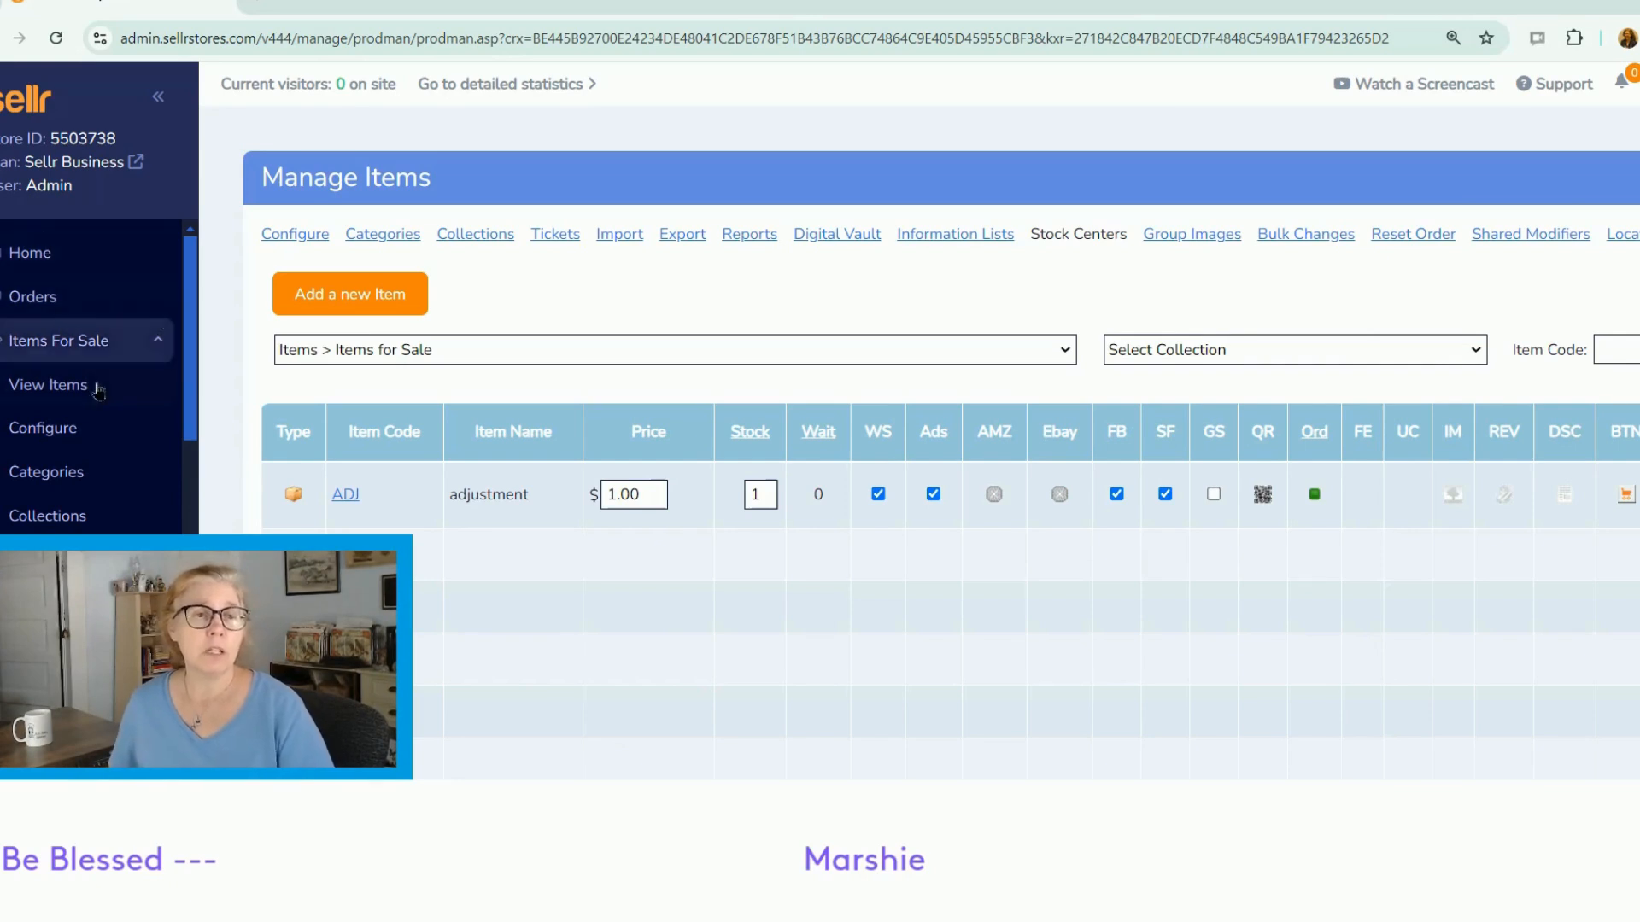
- Open the "Dates & Times, register 1 day in advance" modifier in the Dates shared modifier group for editing
click(76, 393)
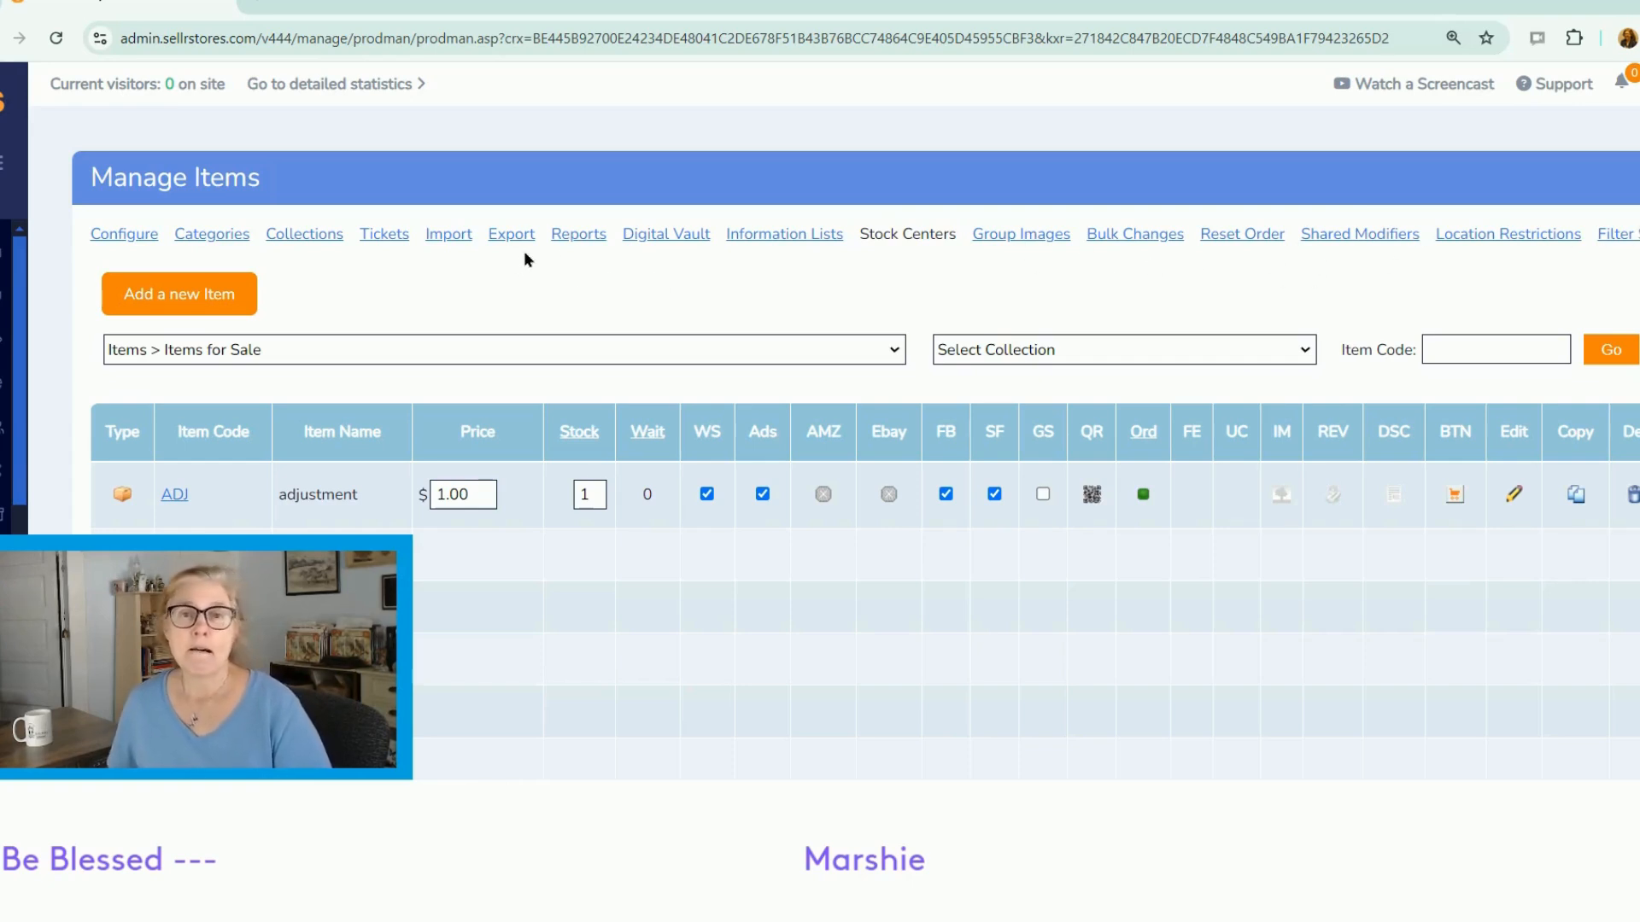
click(1345, 241)
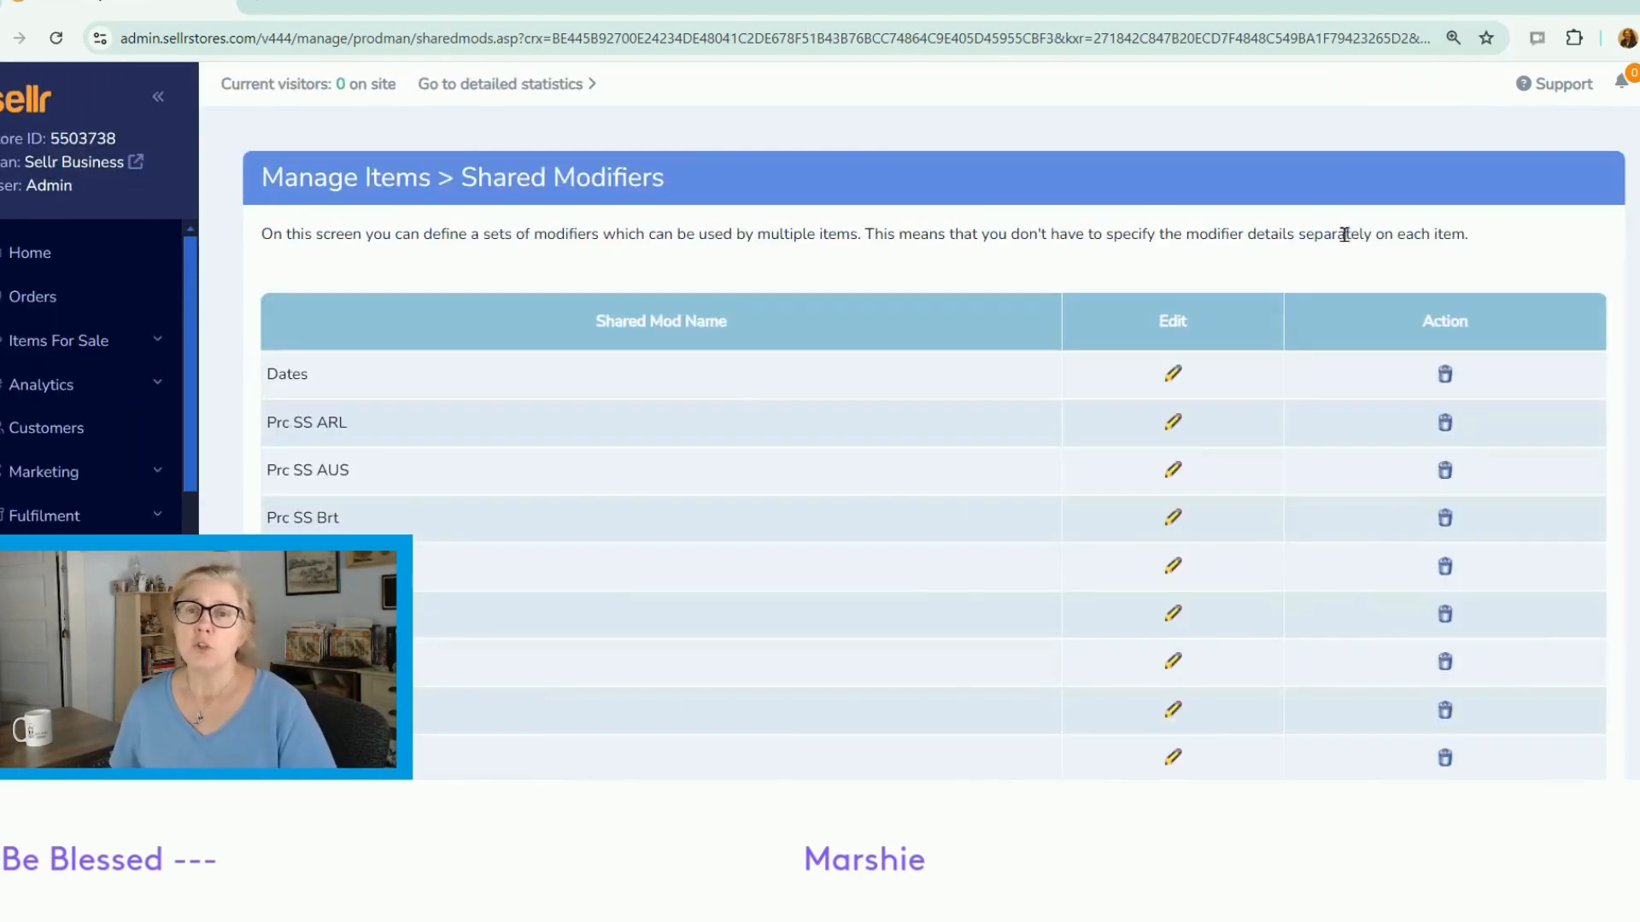
click(1174, 376)
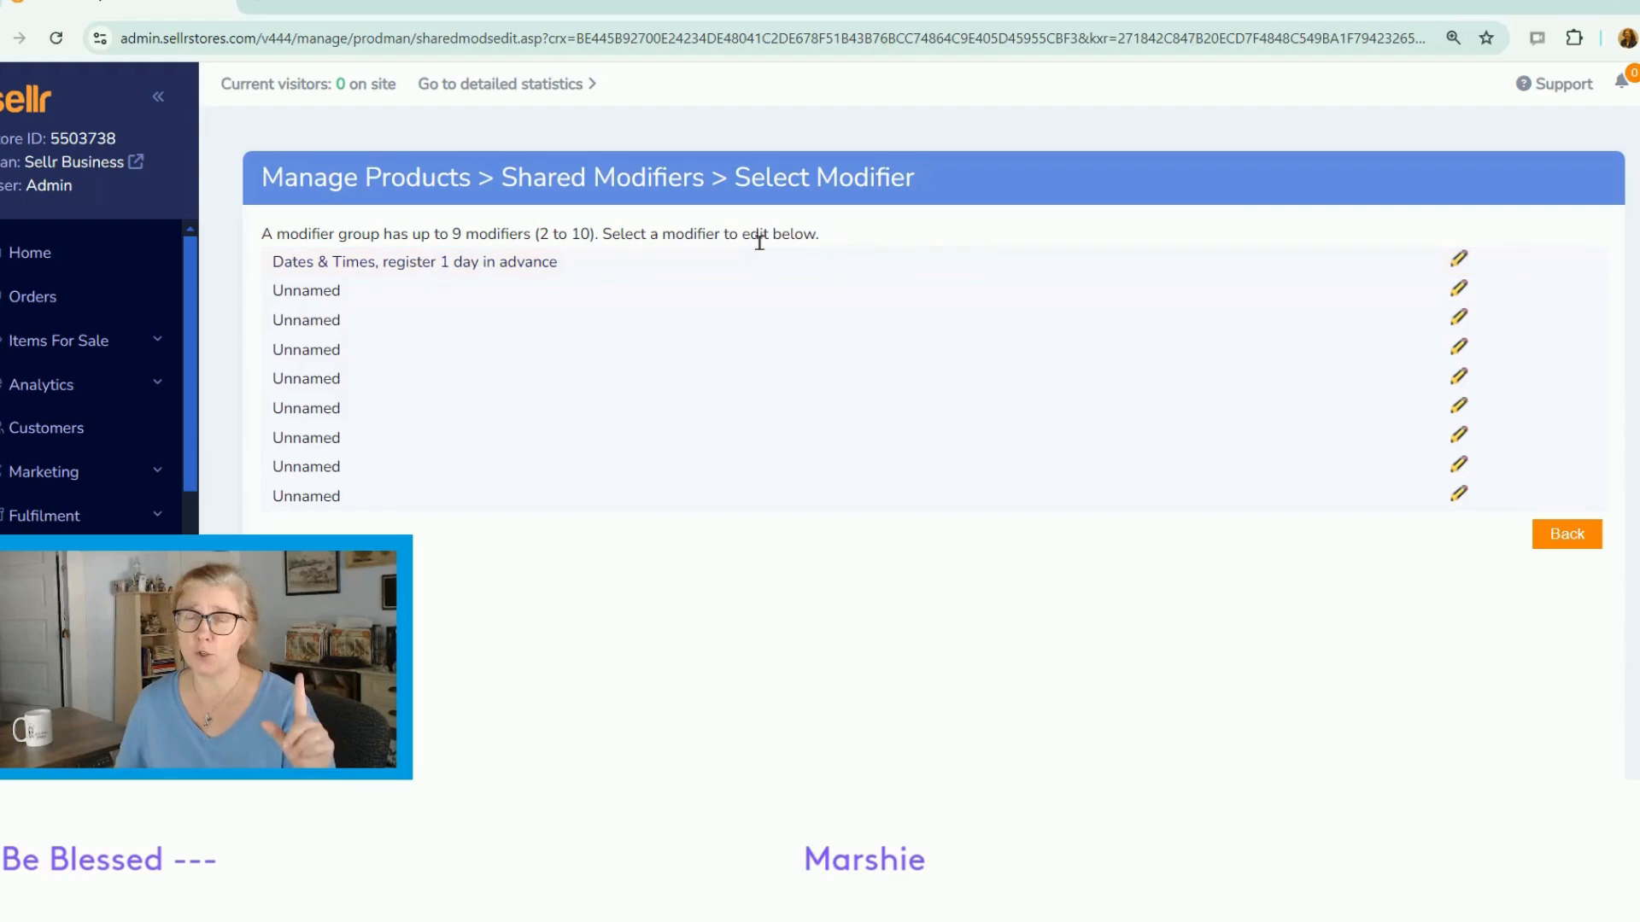
click(1457, 261)
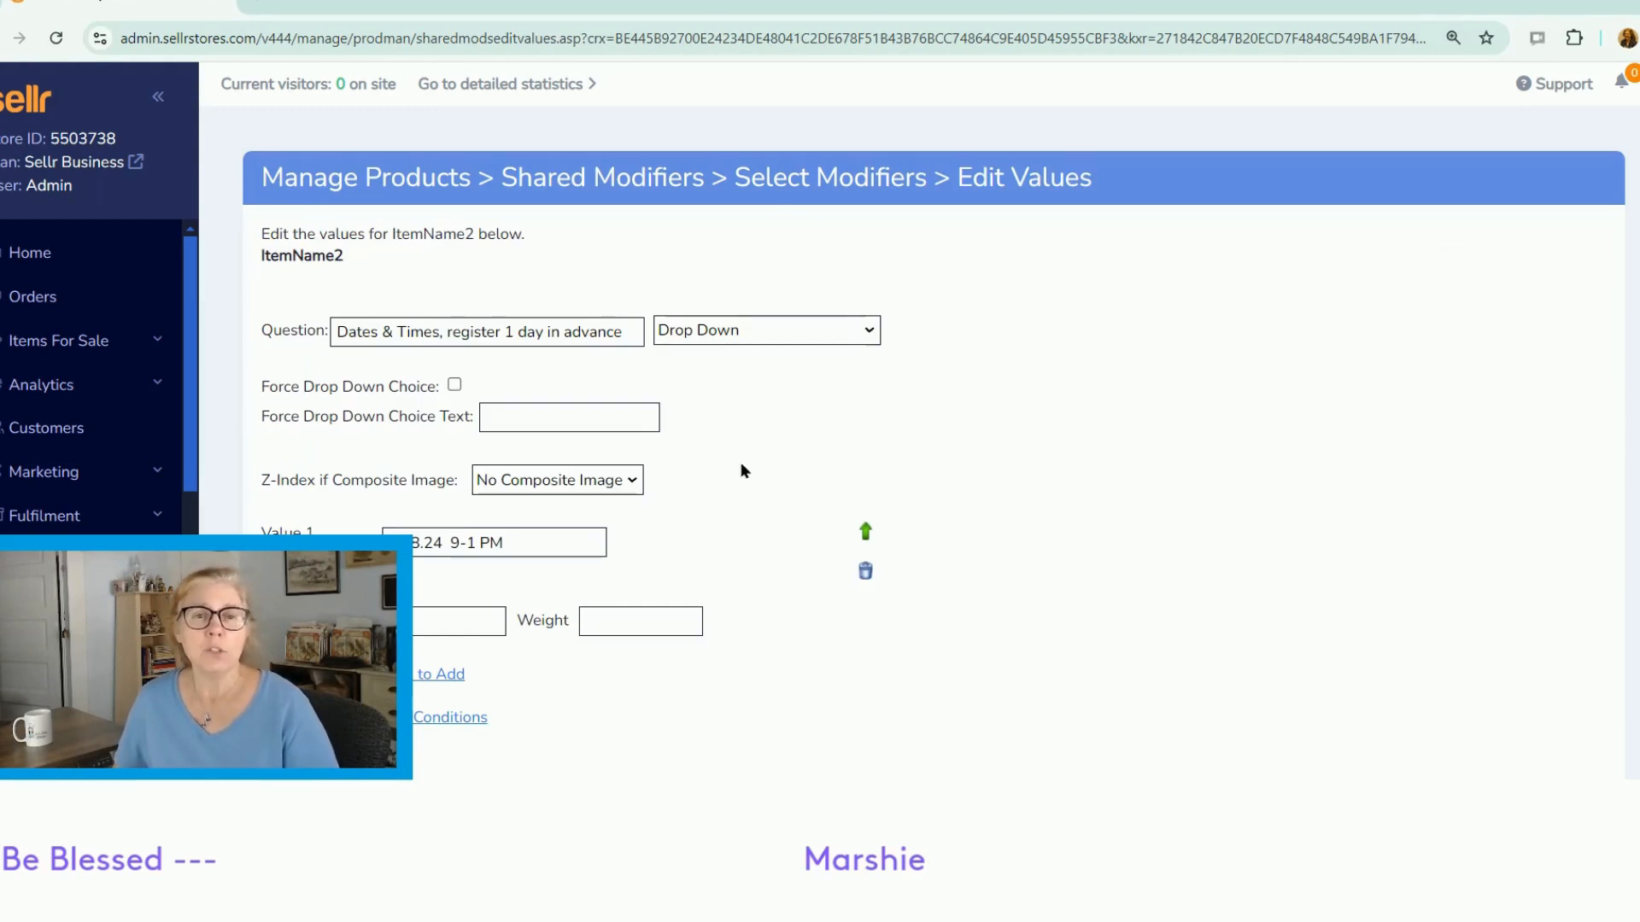
- Add "1.13.25 9-1 PM" as a new value after the existing dates and save it
scroll(740, 464, down, 2)
scroll(612, 414, down, 8)
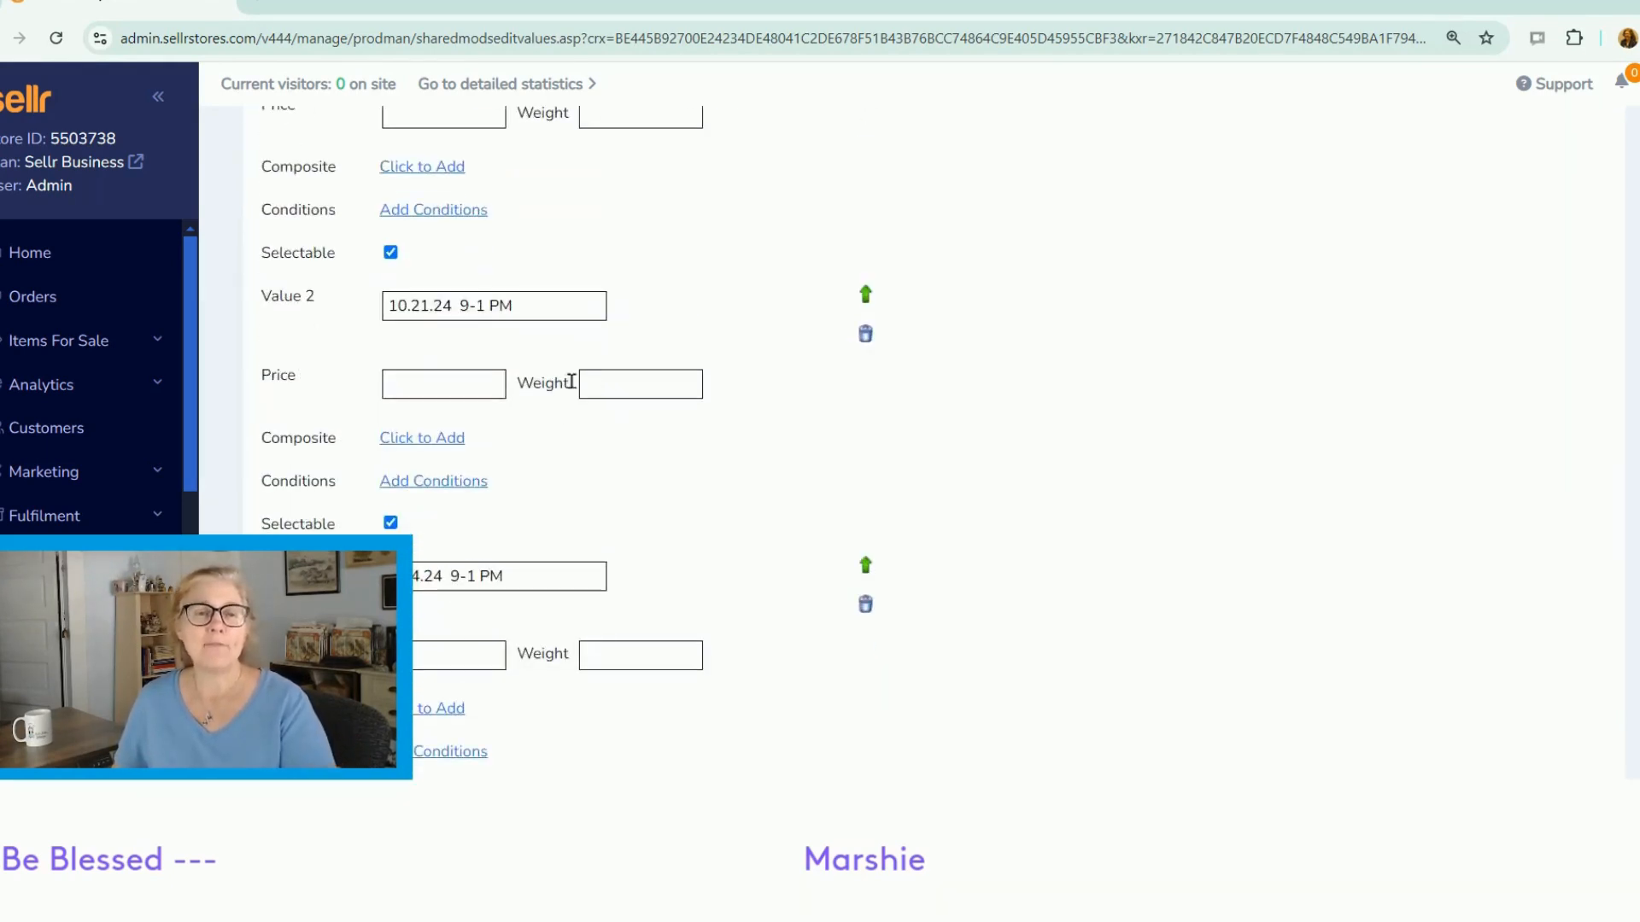
scroll(565, 392, down, 5)
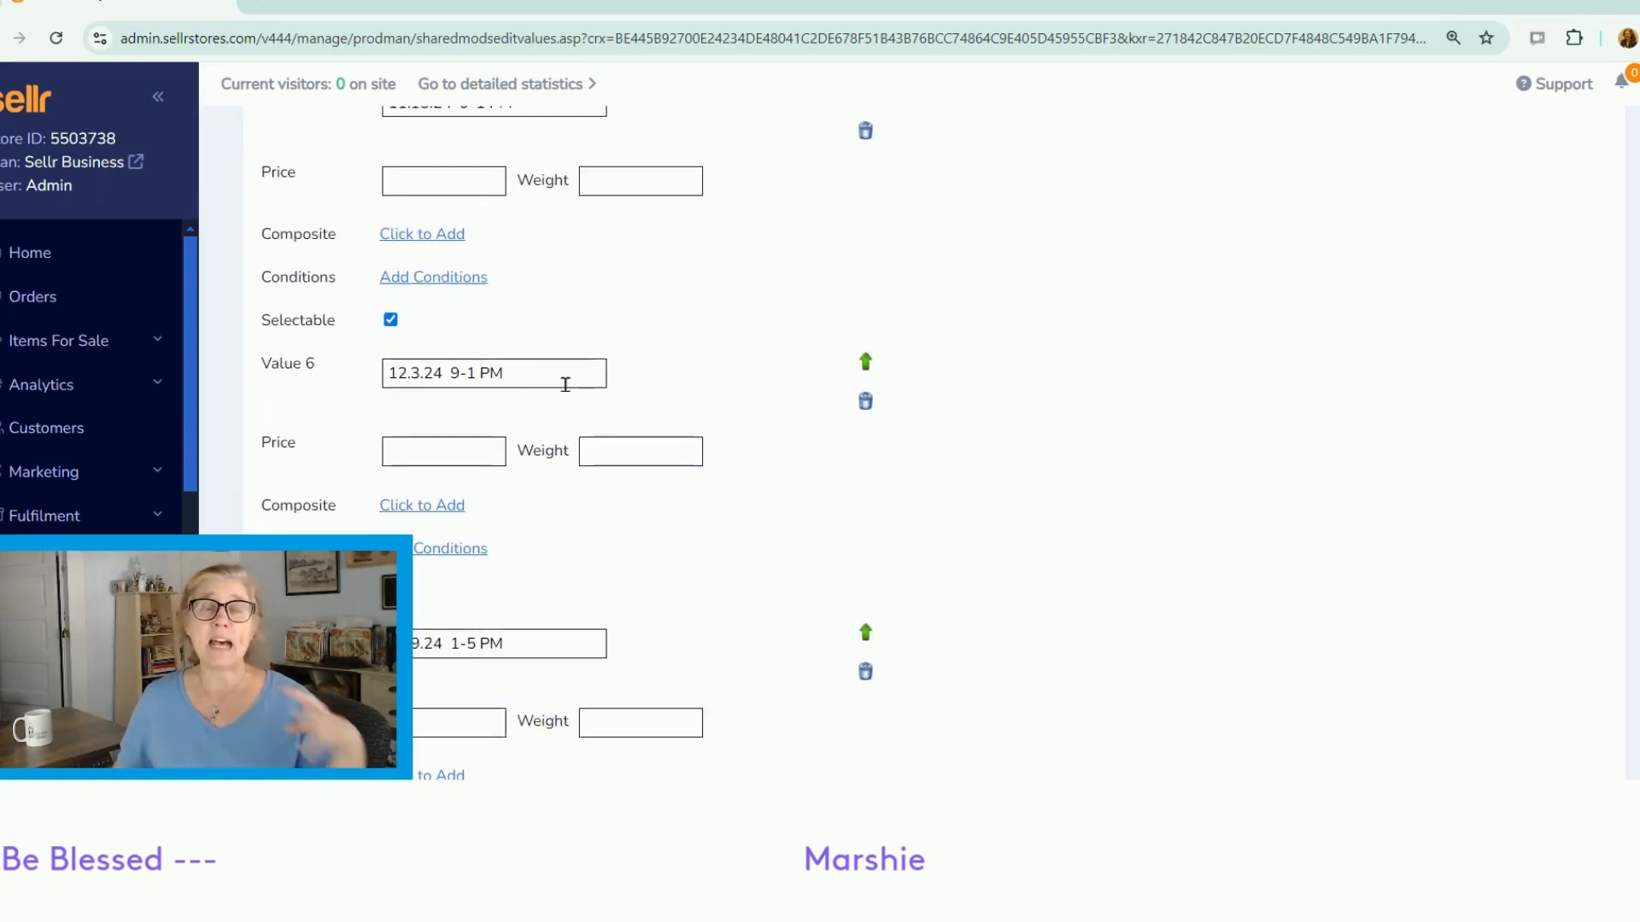
scroll(566, 385, down, 5)
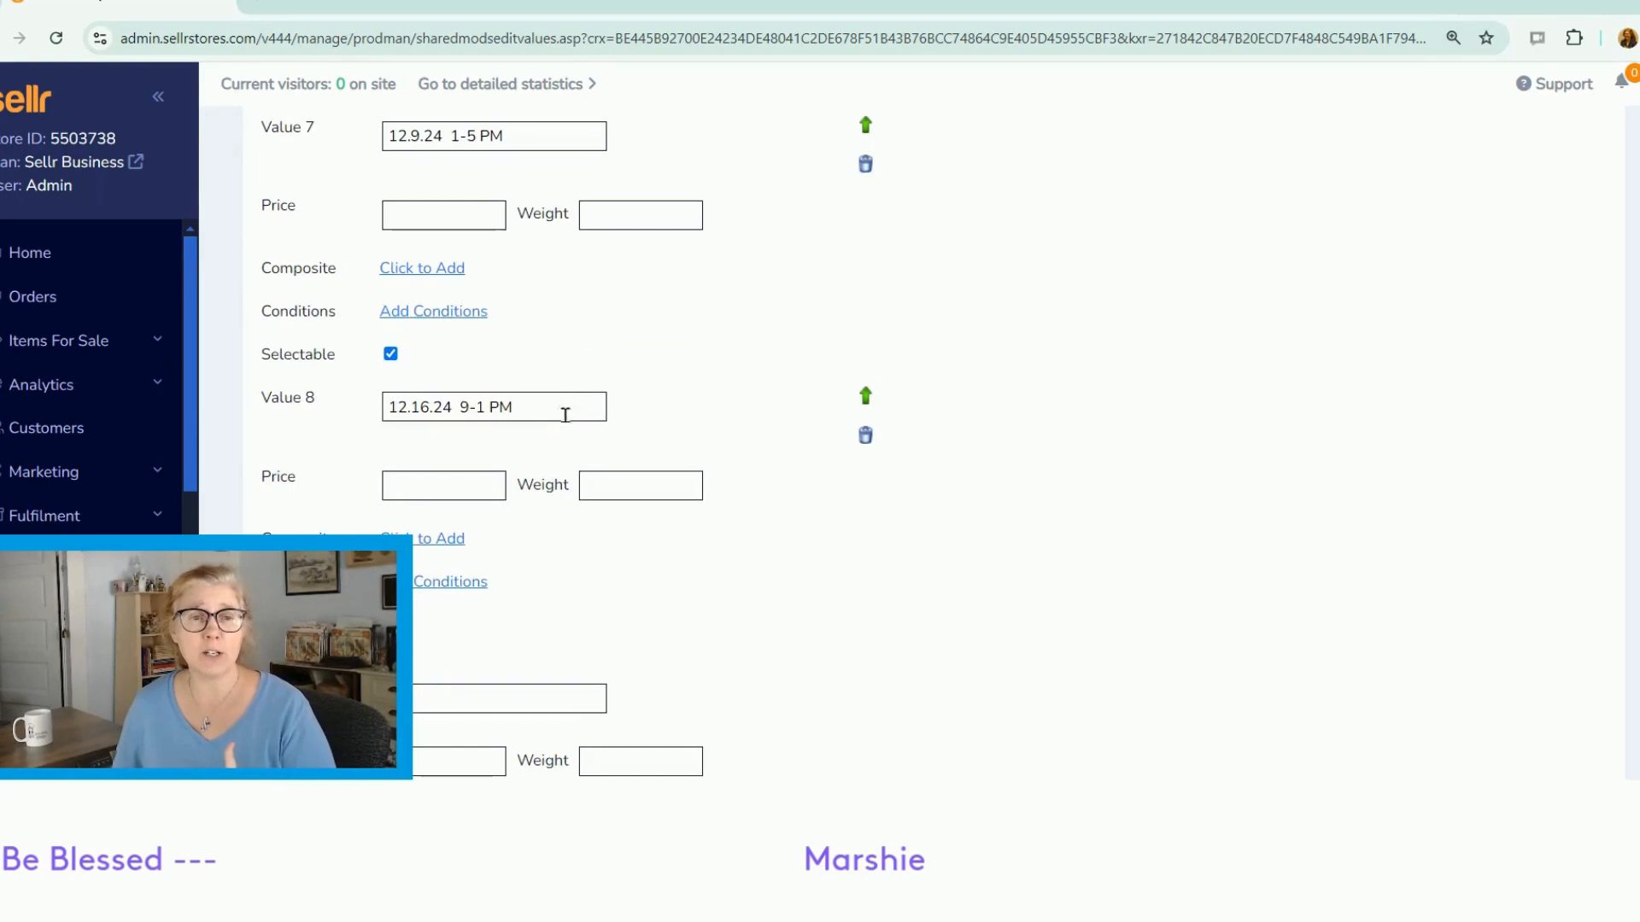
scroll(566, 415, down, 2)
click(465, 493)
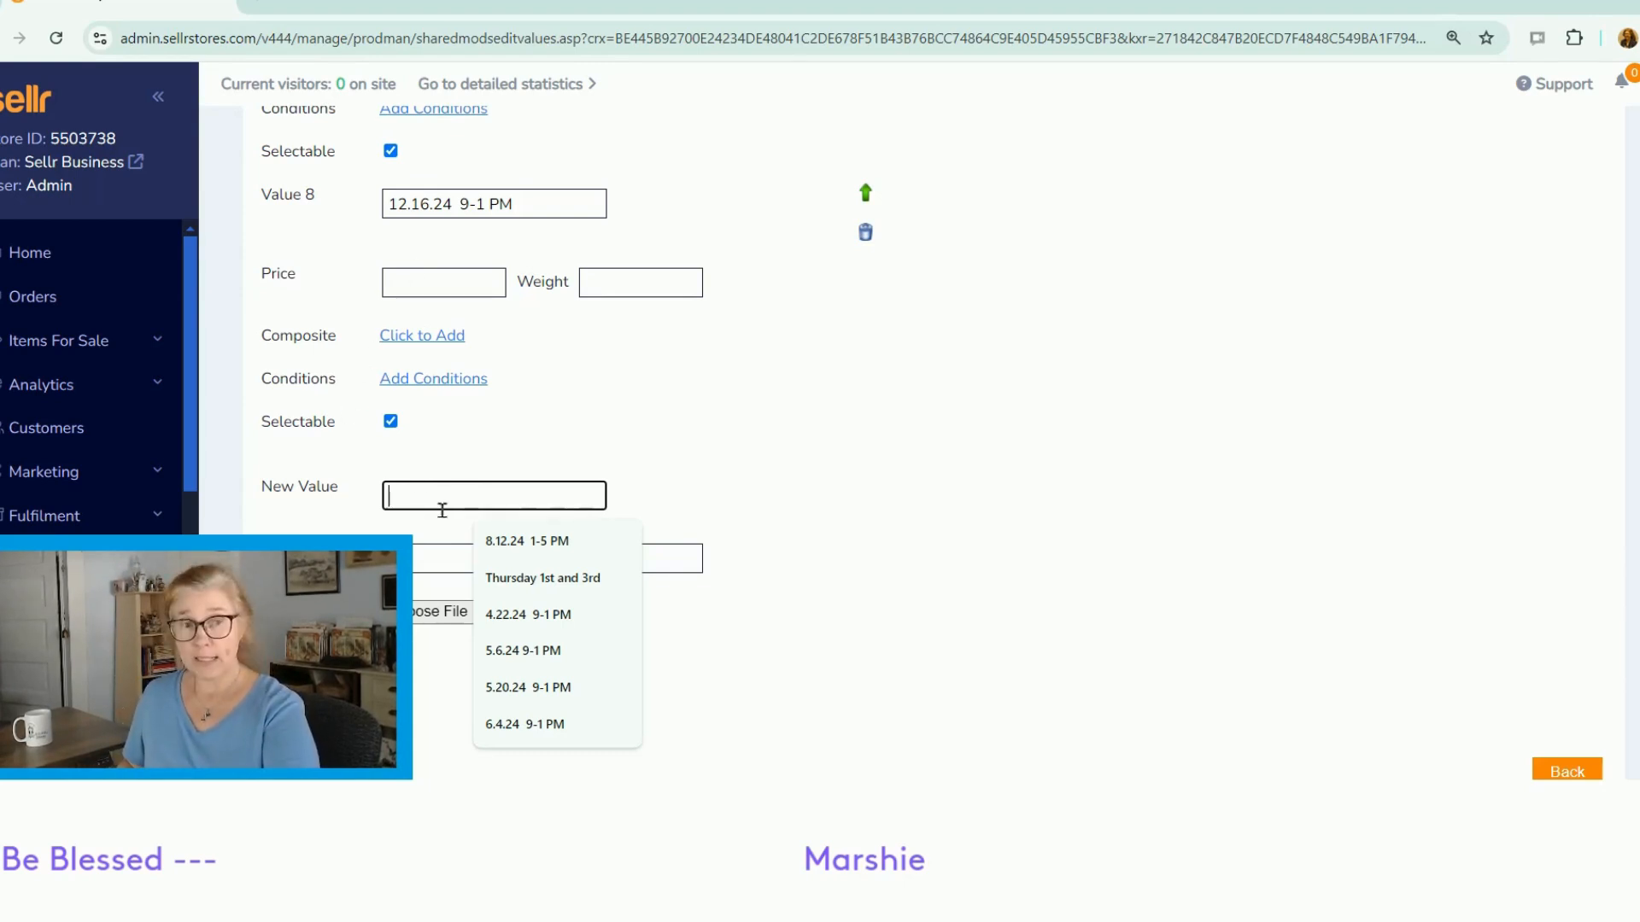
text(1.13.)
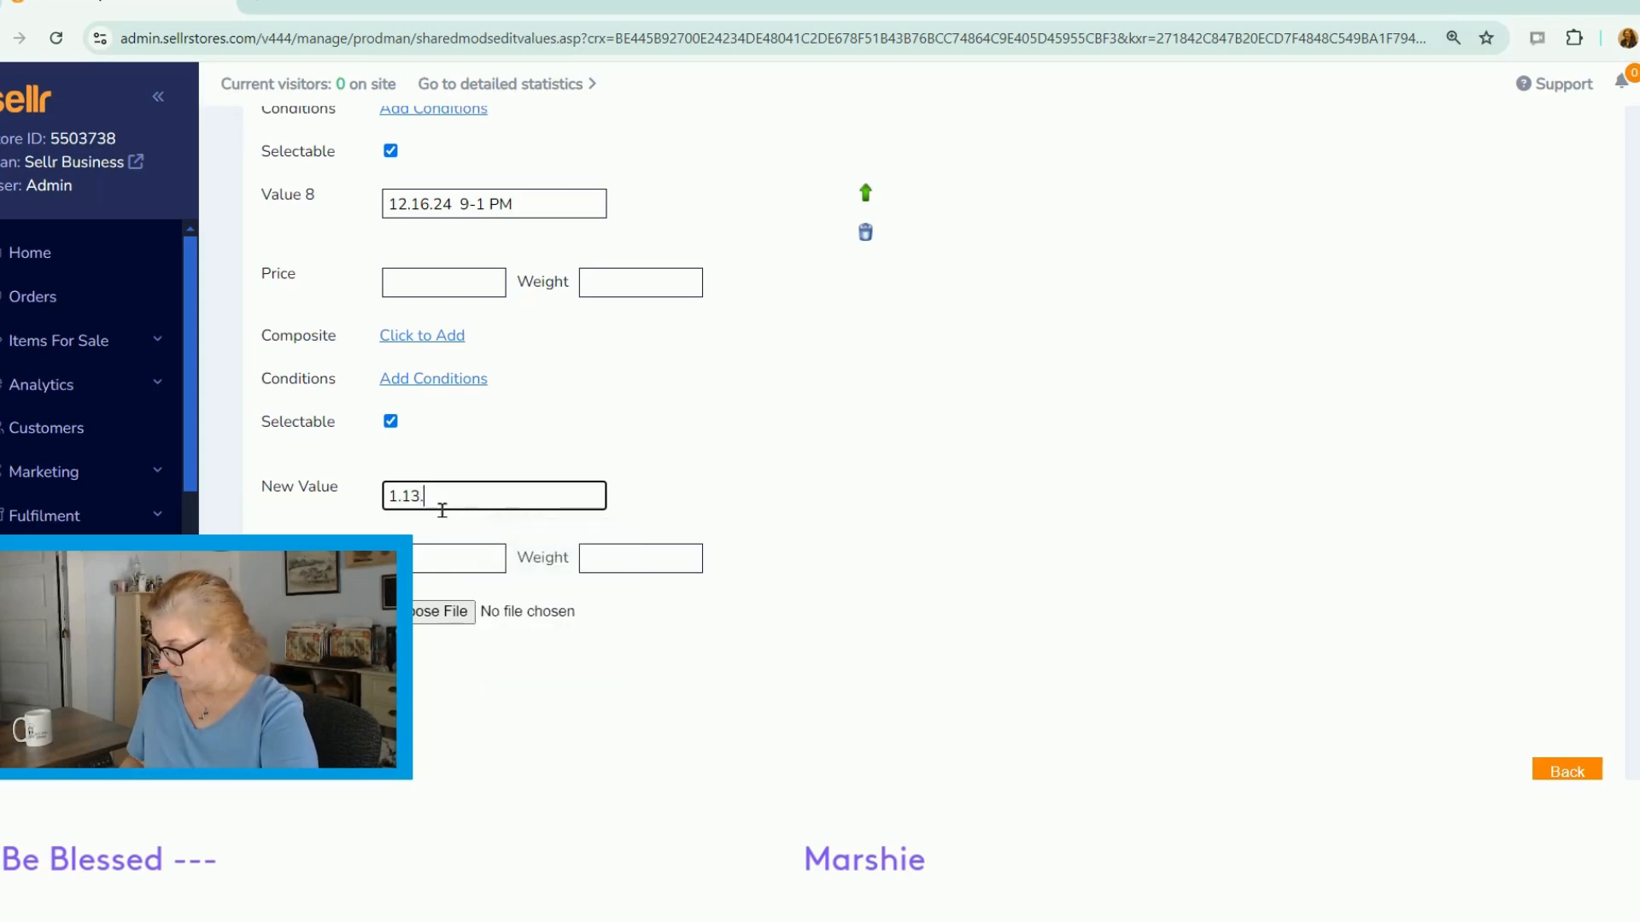
text(25)
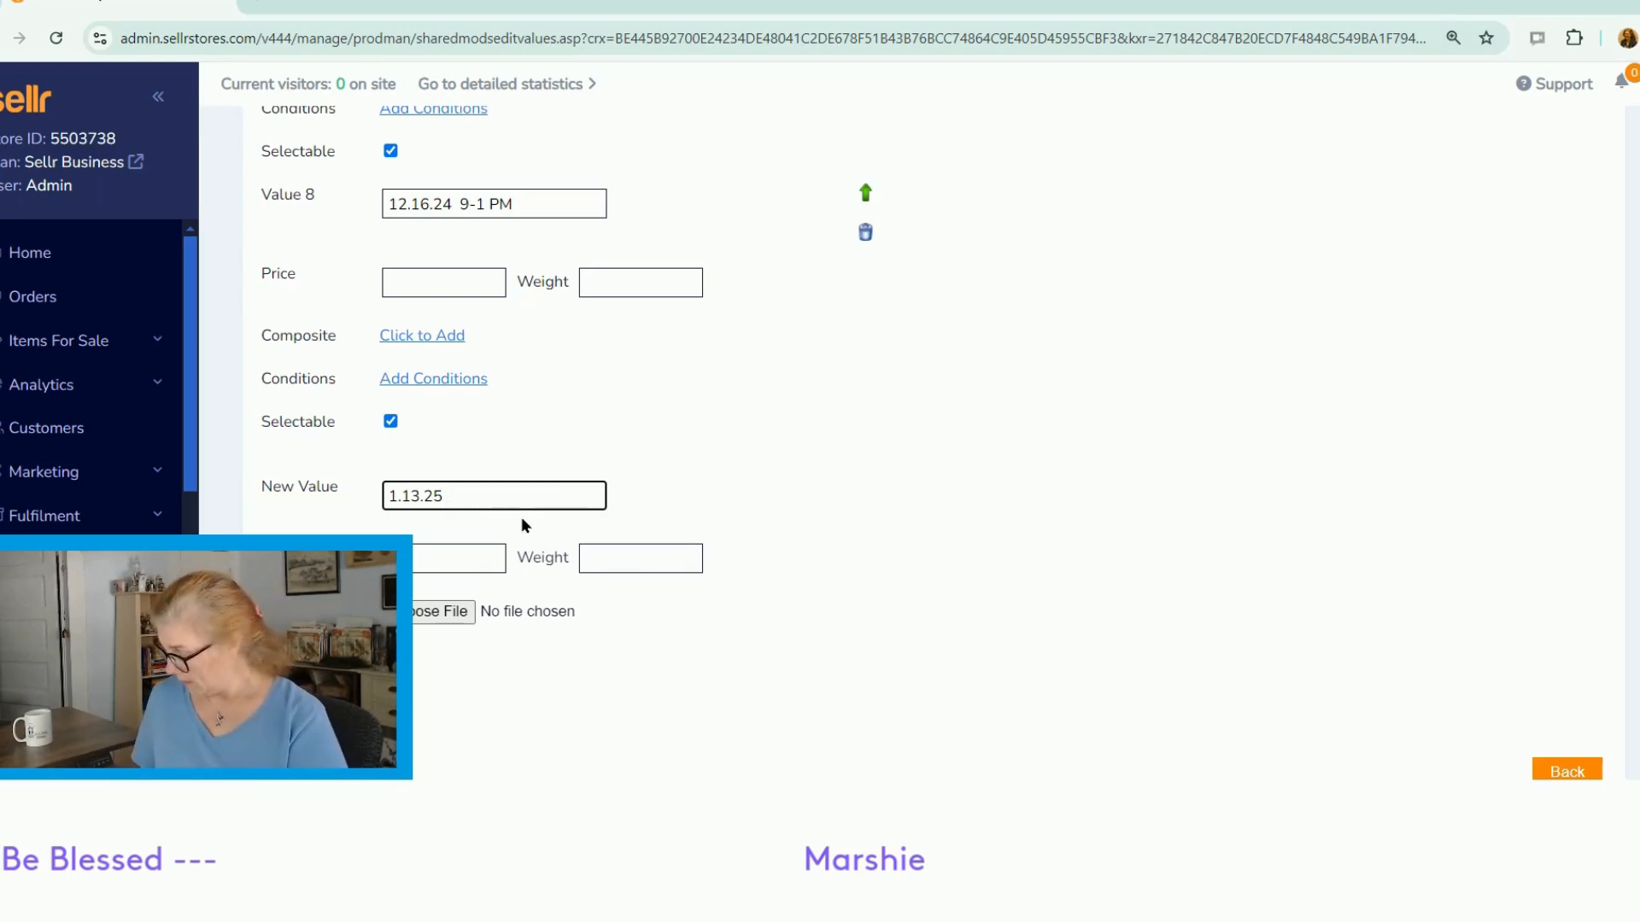
text(9-1)
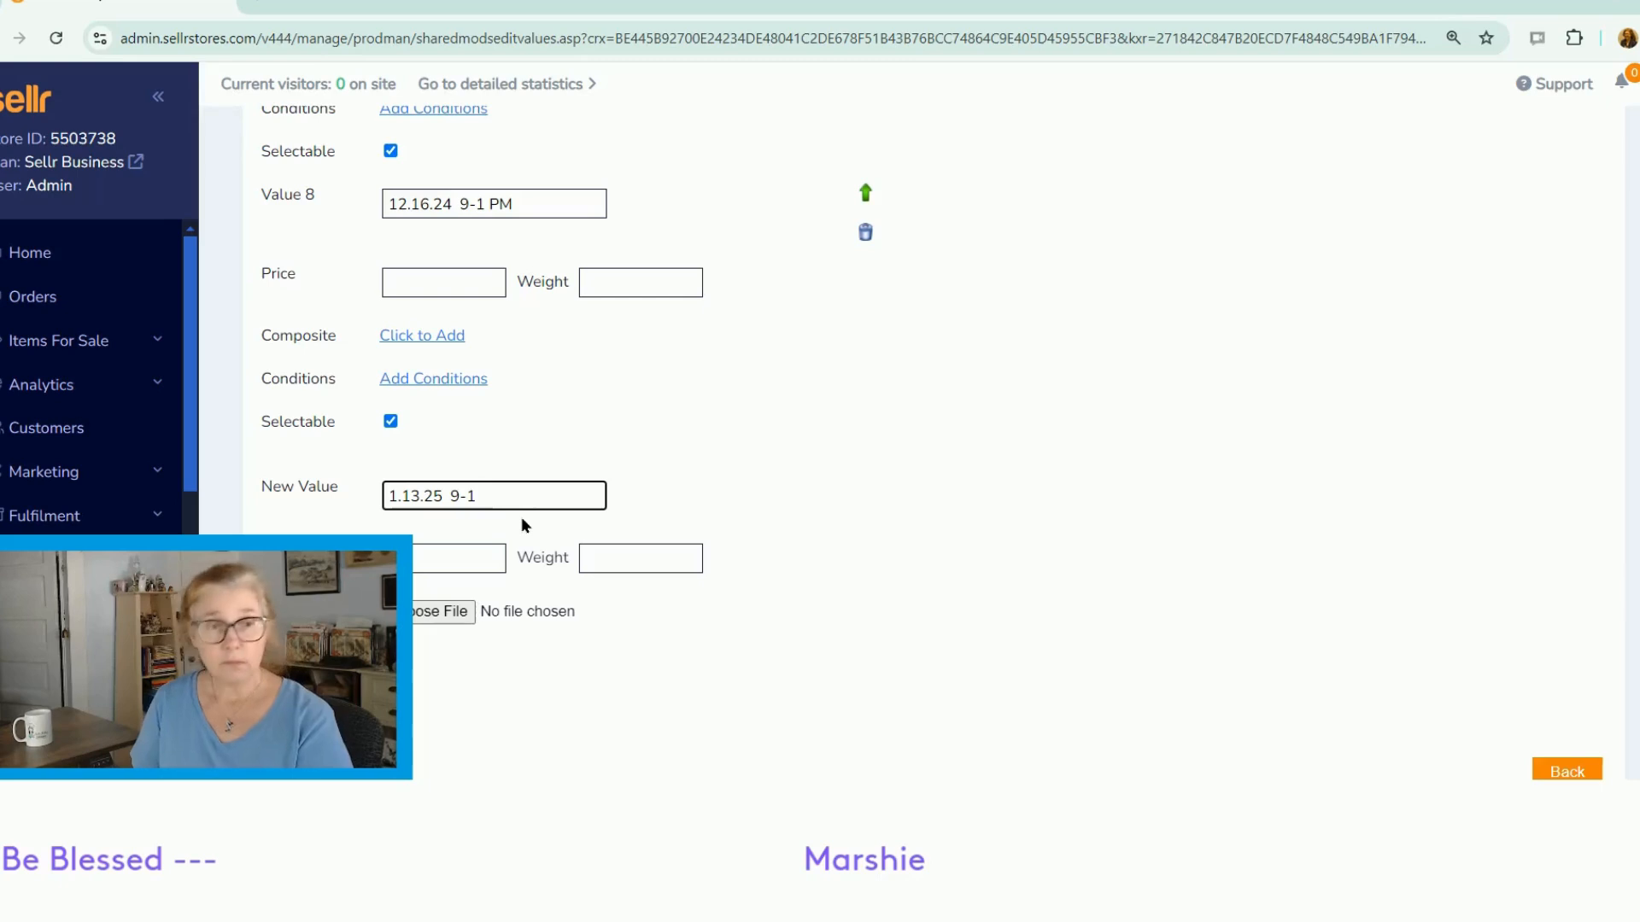
text( PM)
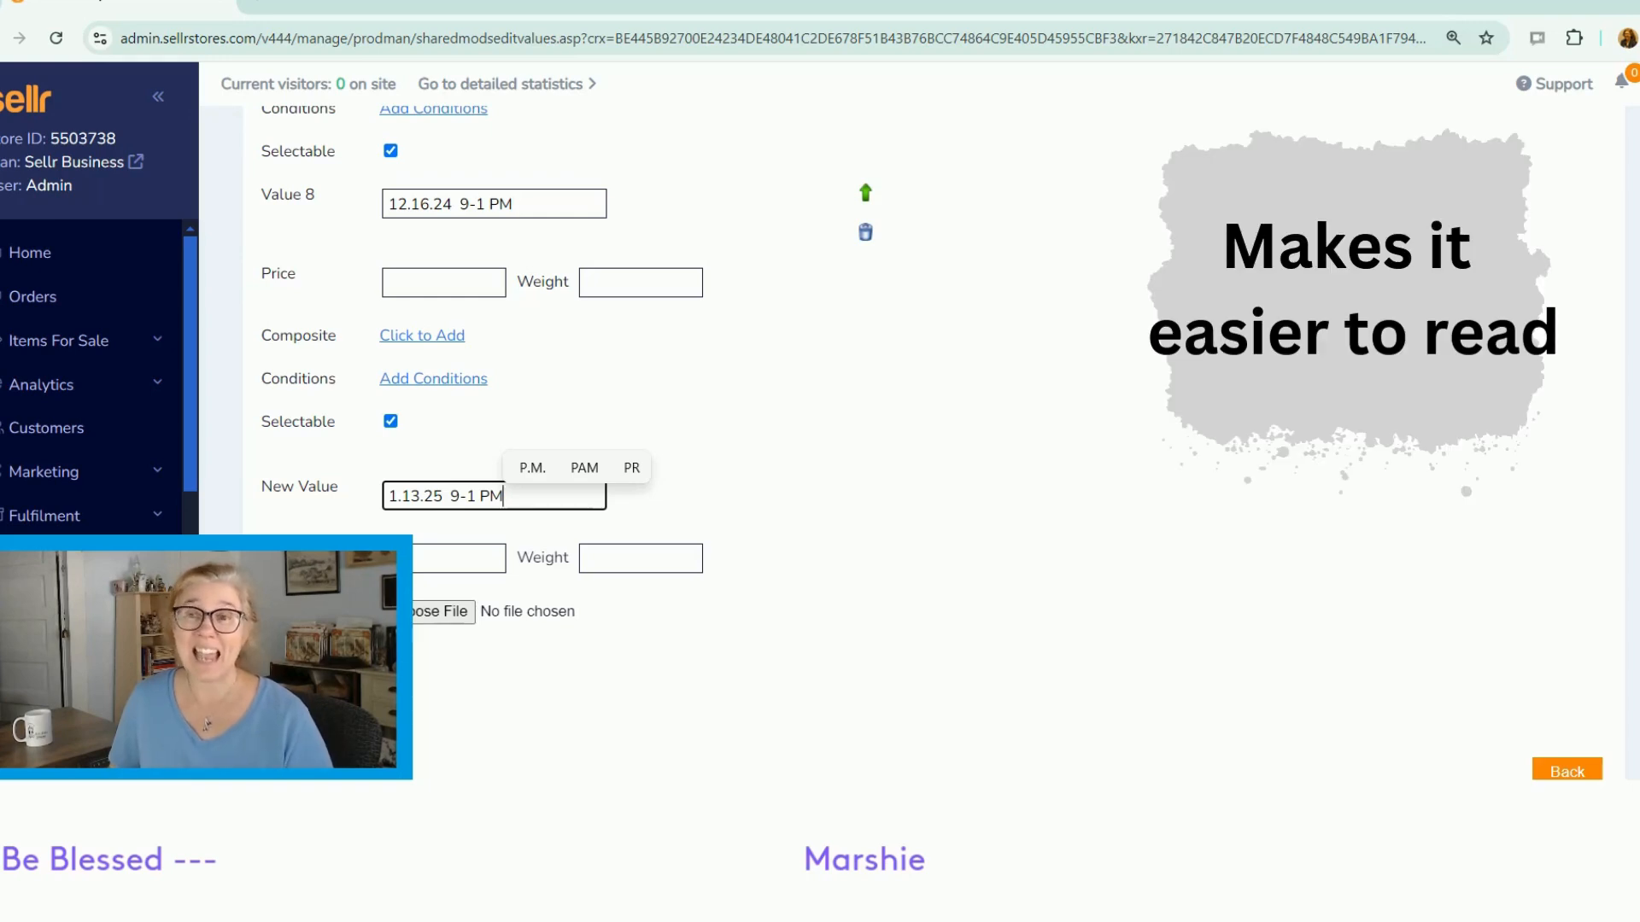
key(Return)
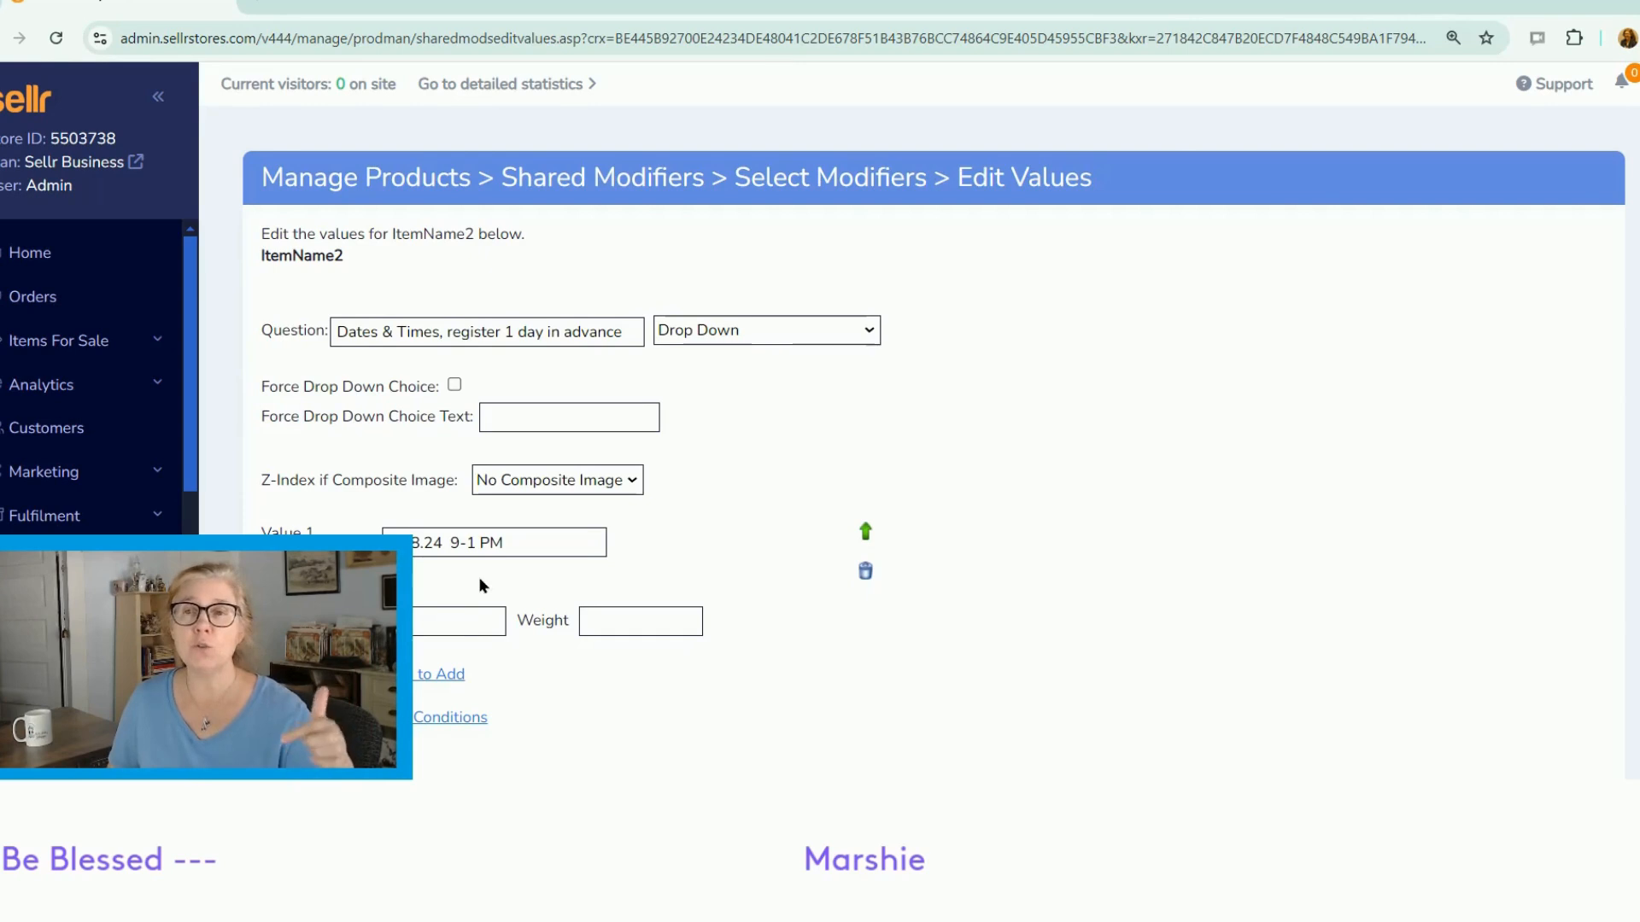
- Add "1.20.25 9-1 PM" as another new date value after 1.13.25 and save it
scroll(477, 598, down, 10)
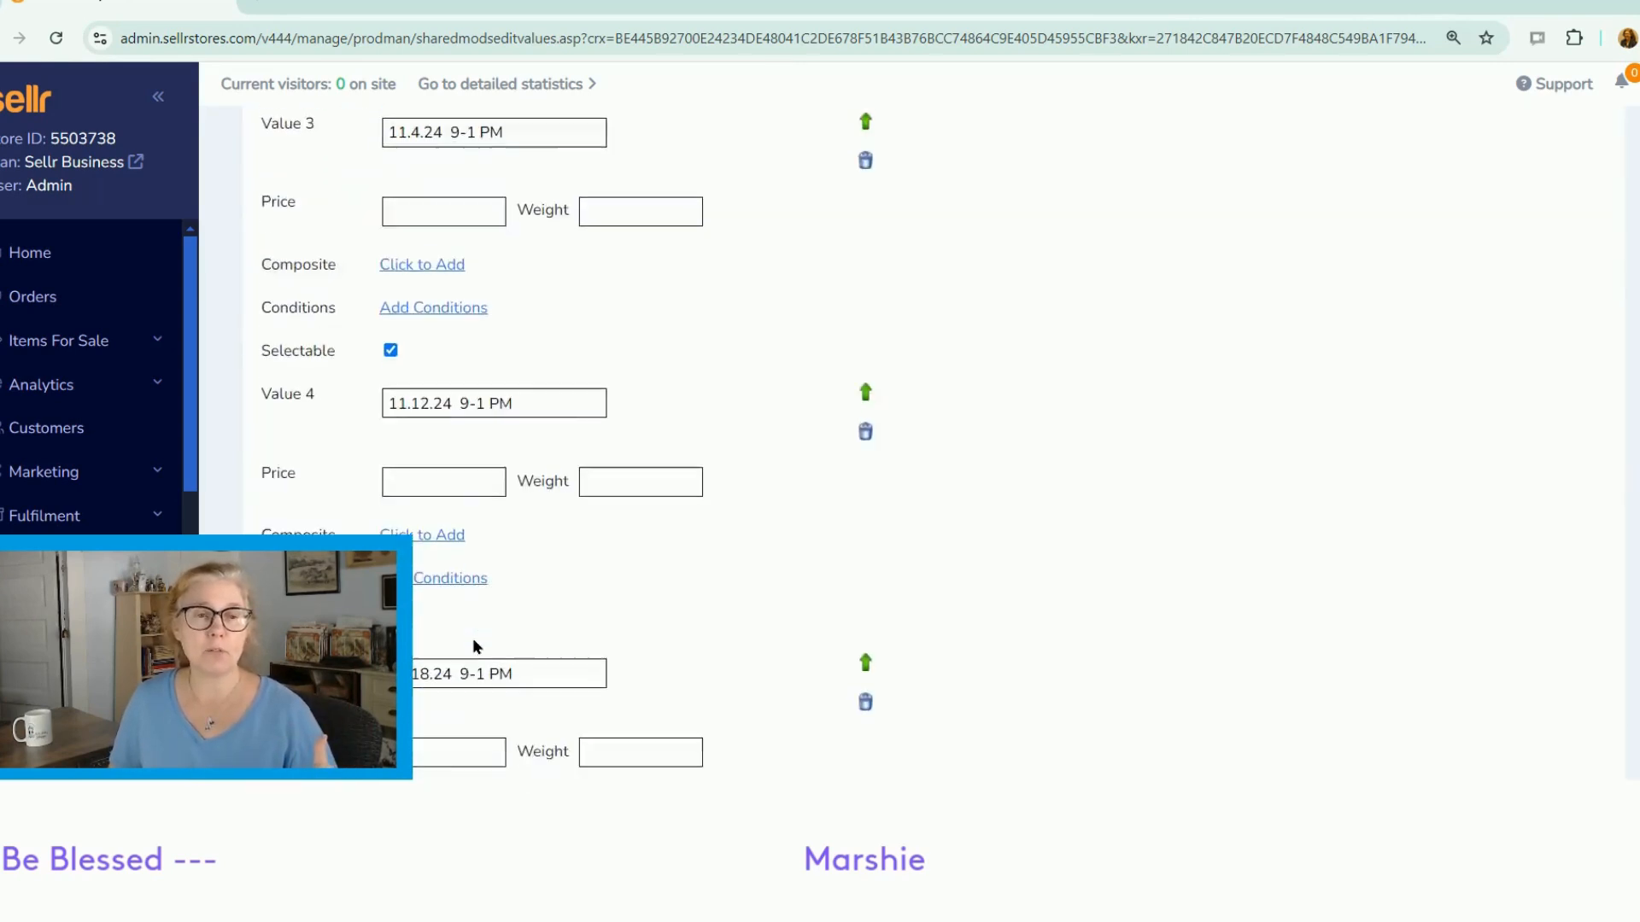
scroll(475, 647, down, 15)
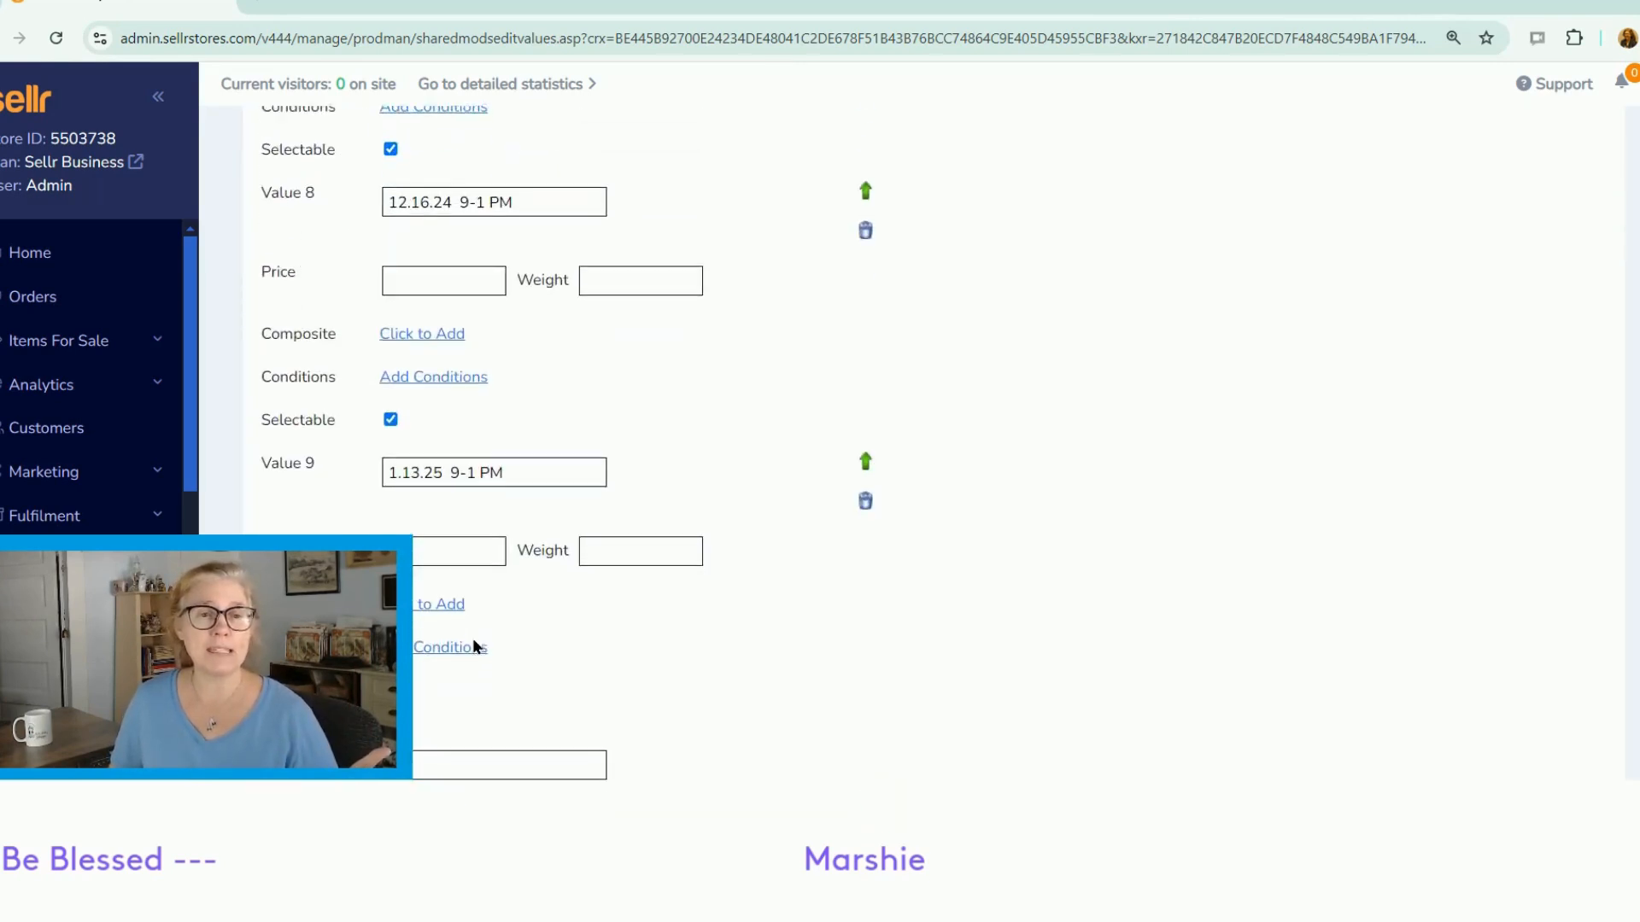
scroll(473, 646, down, 4)
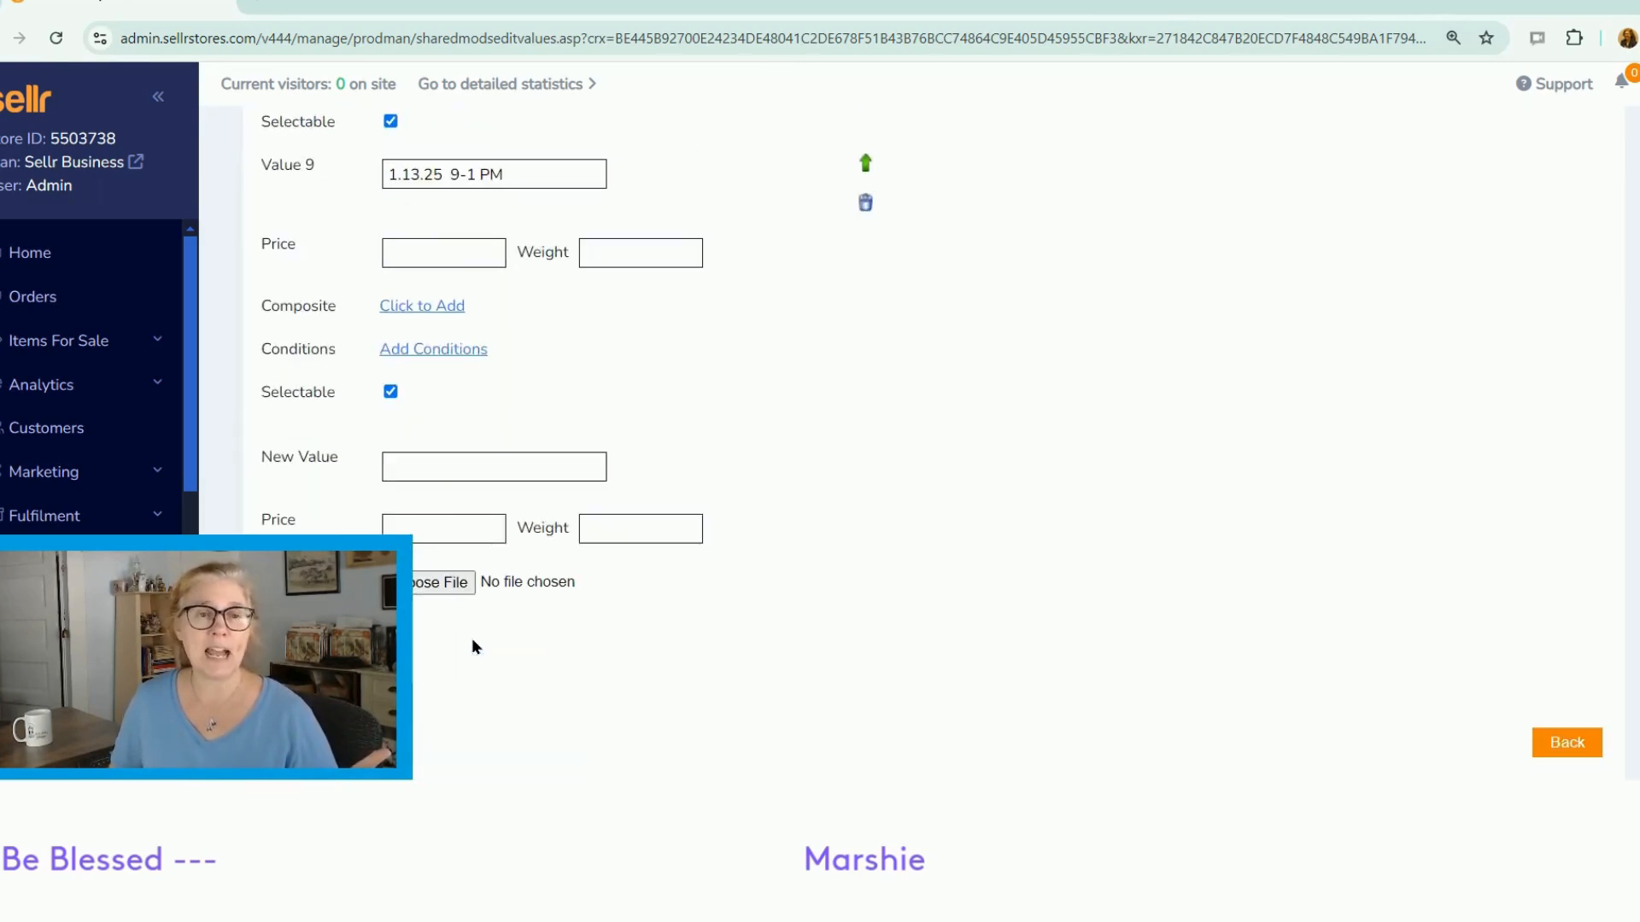
click(449, 467)
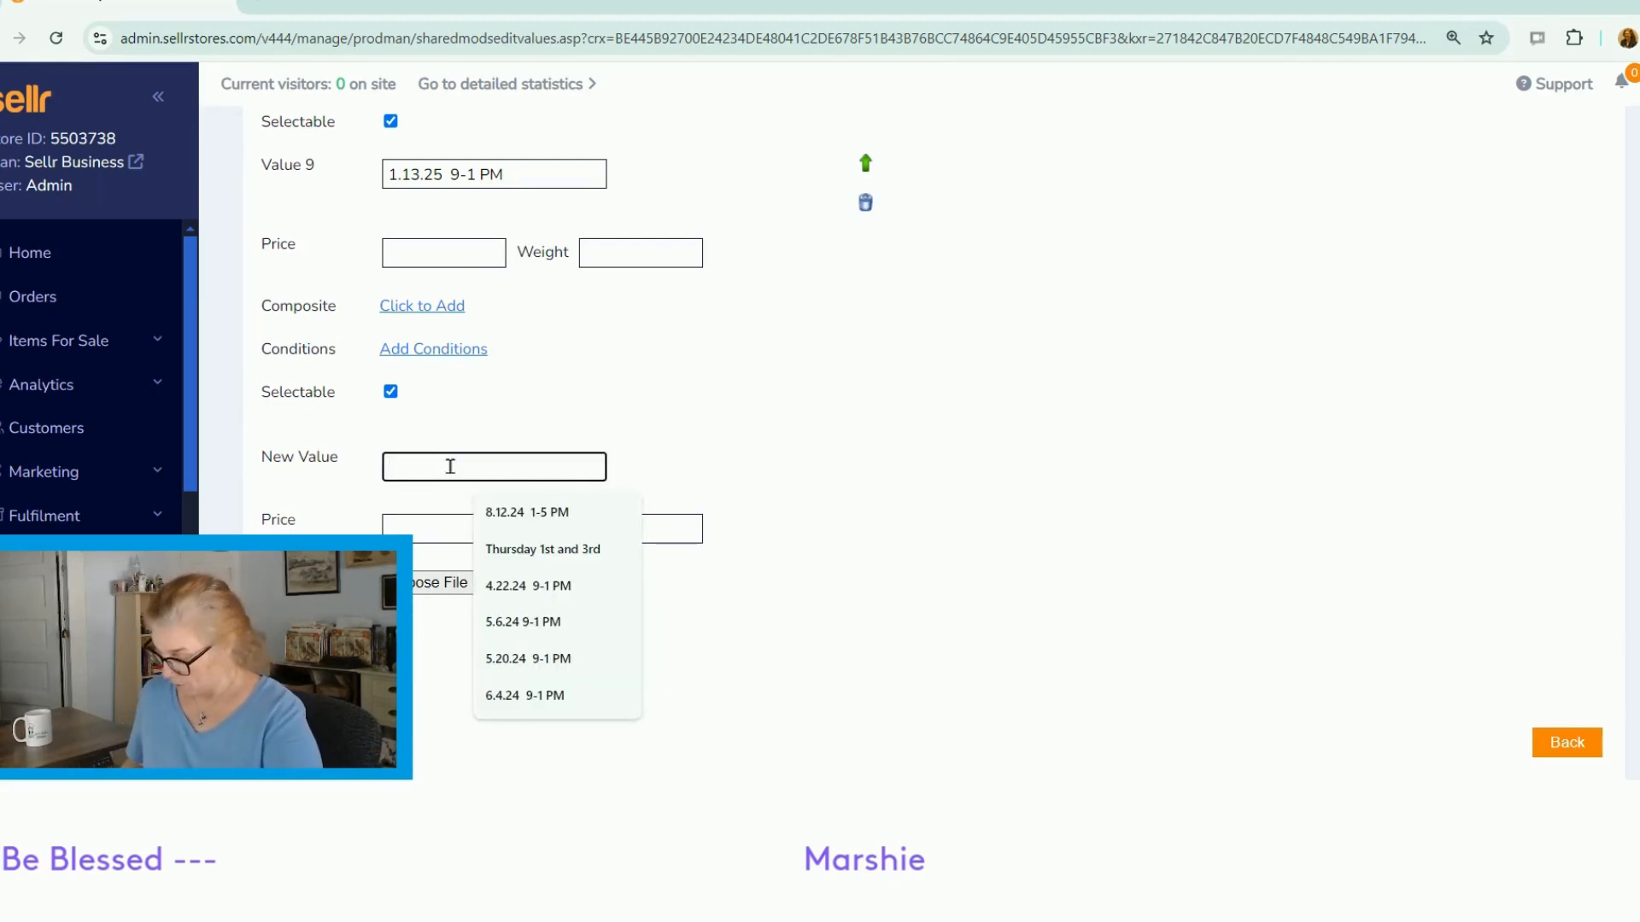
text(1.20.25)
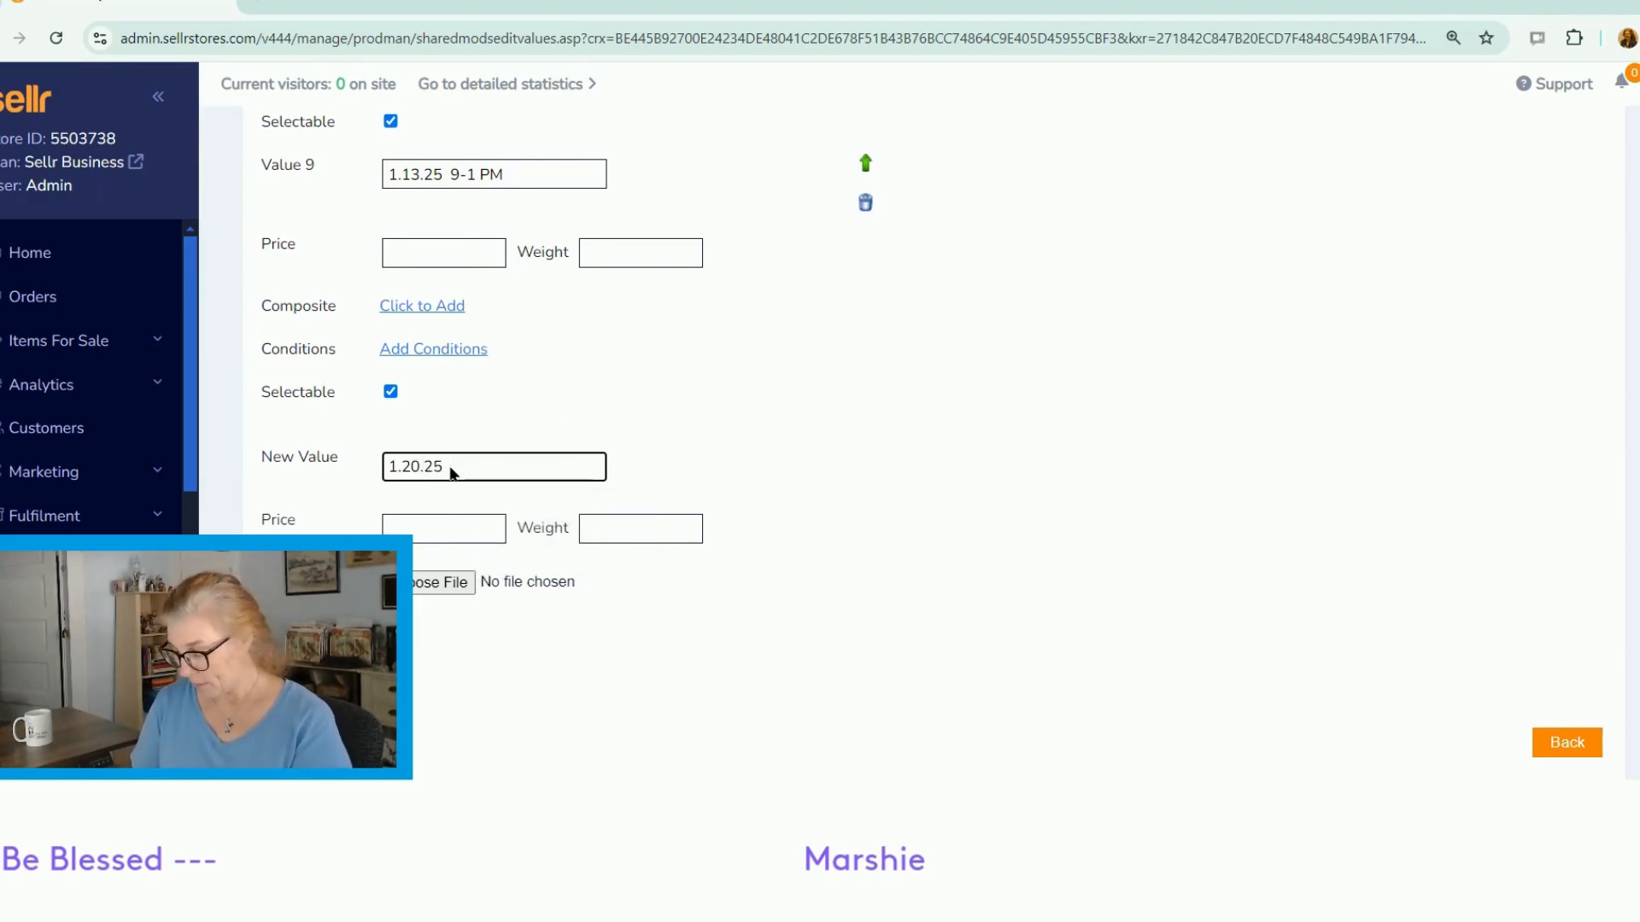
text( 9-1)
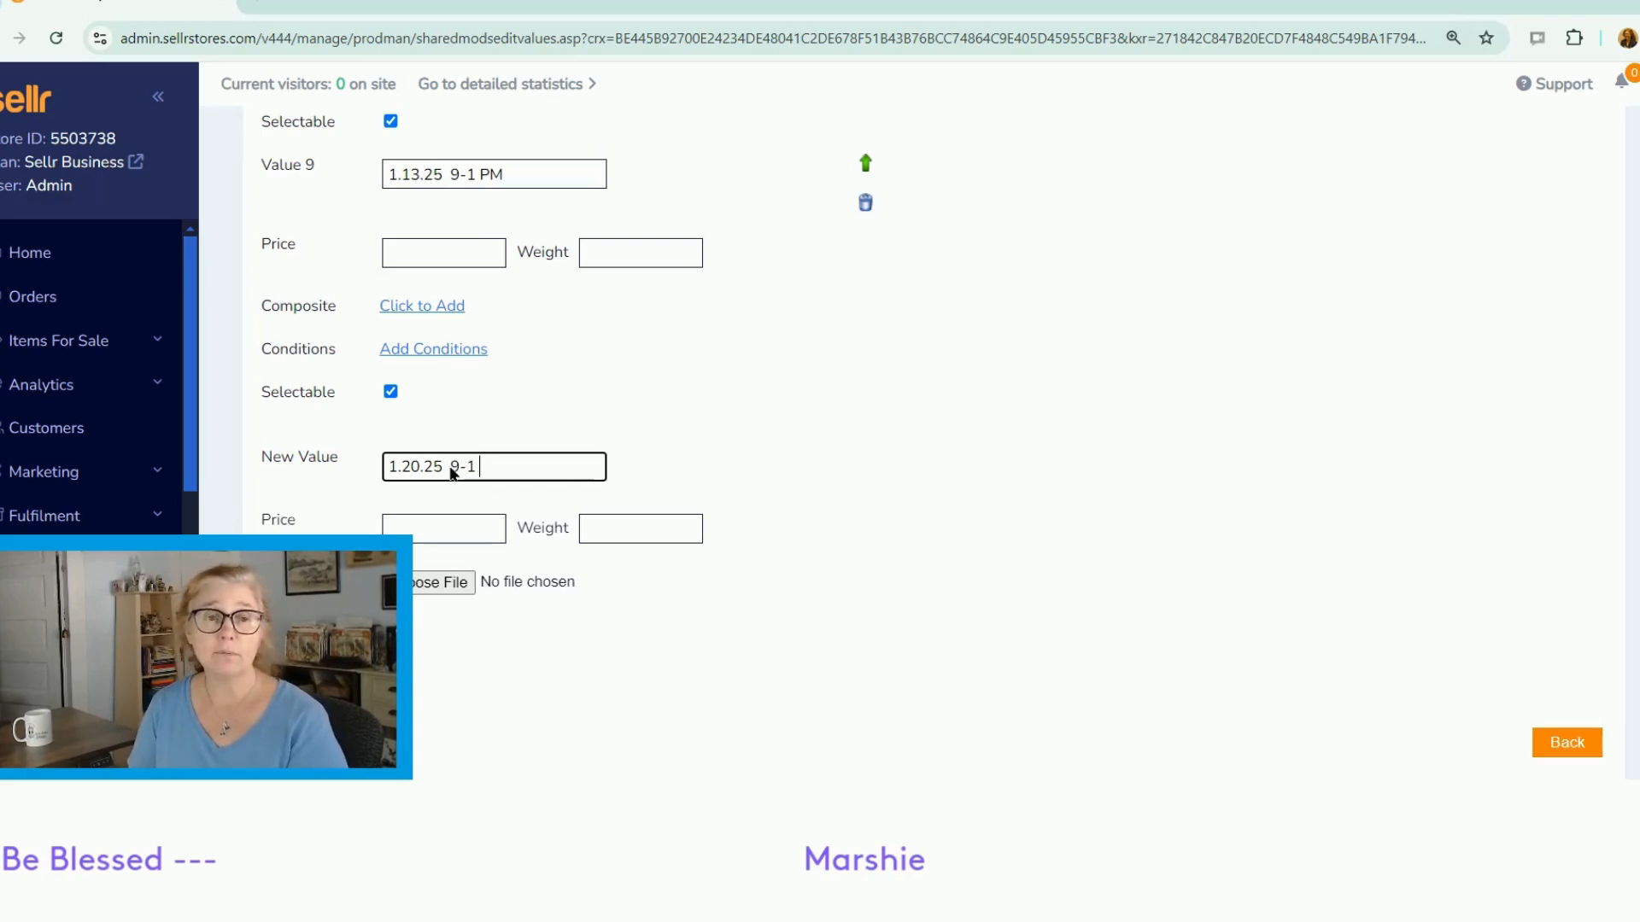
text( P)
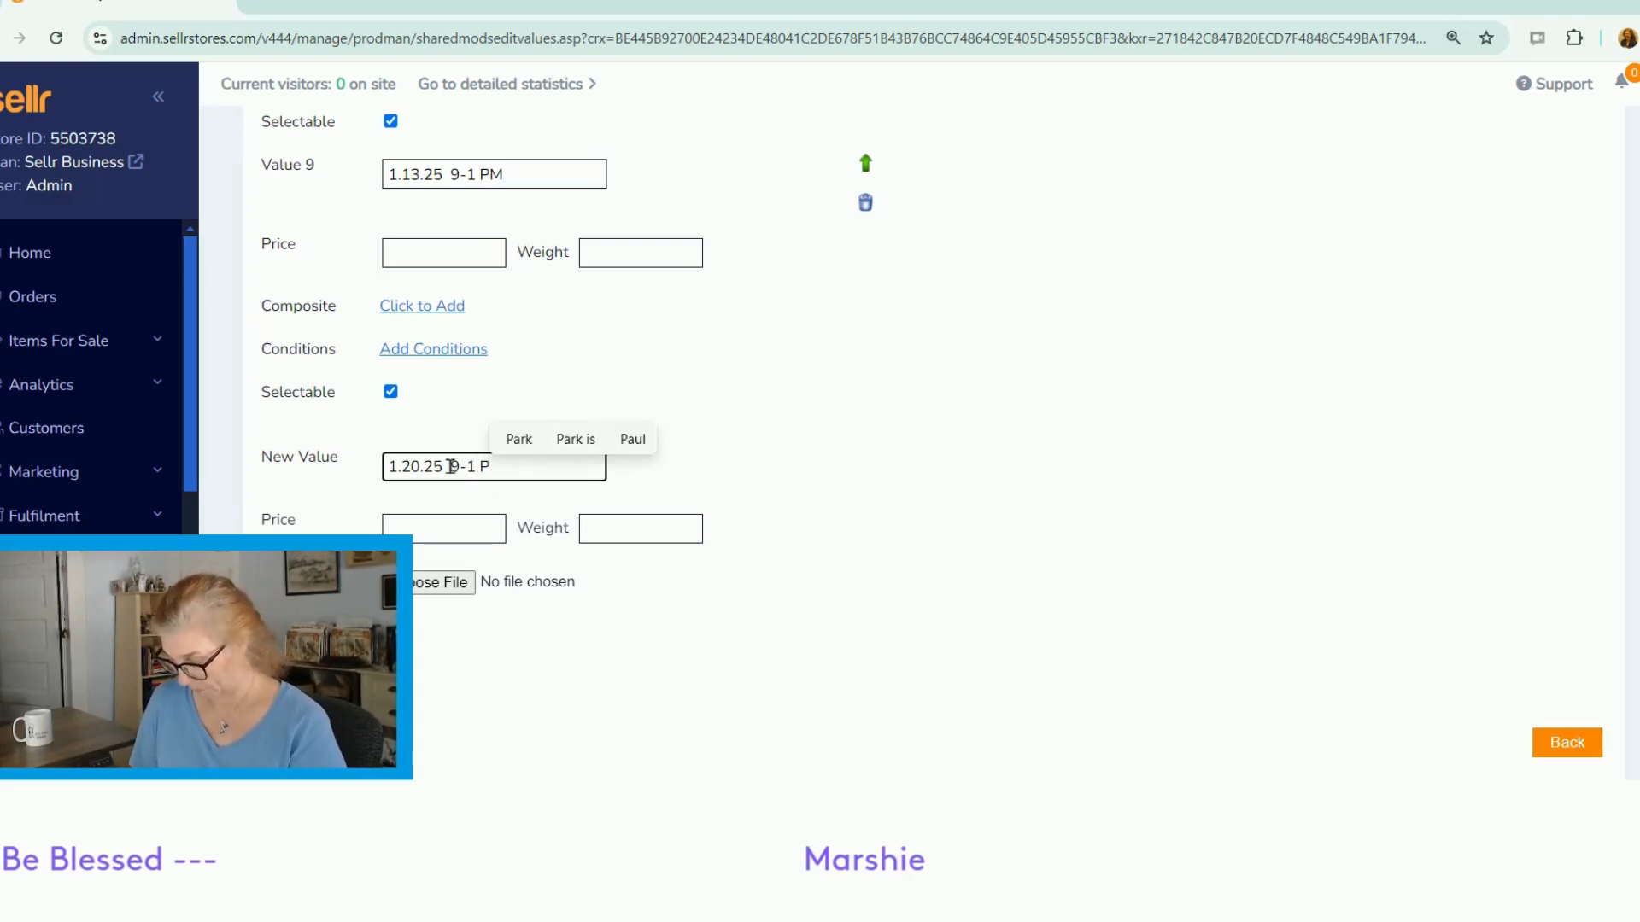
text(M)
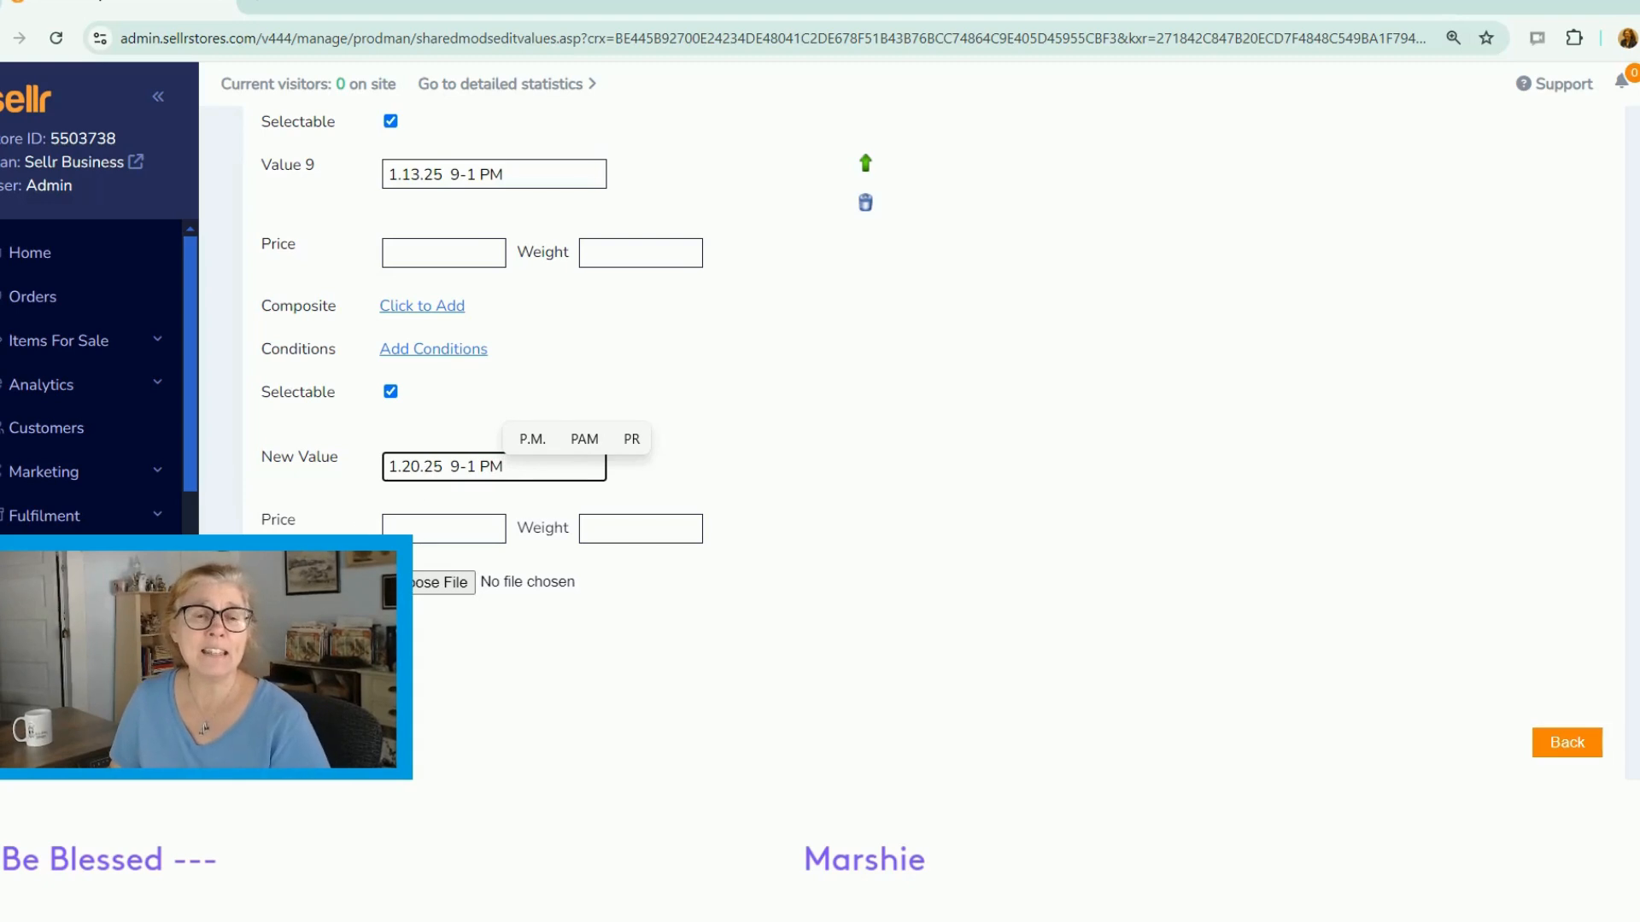
key(Return)
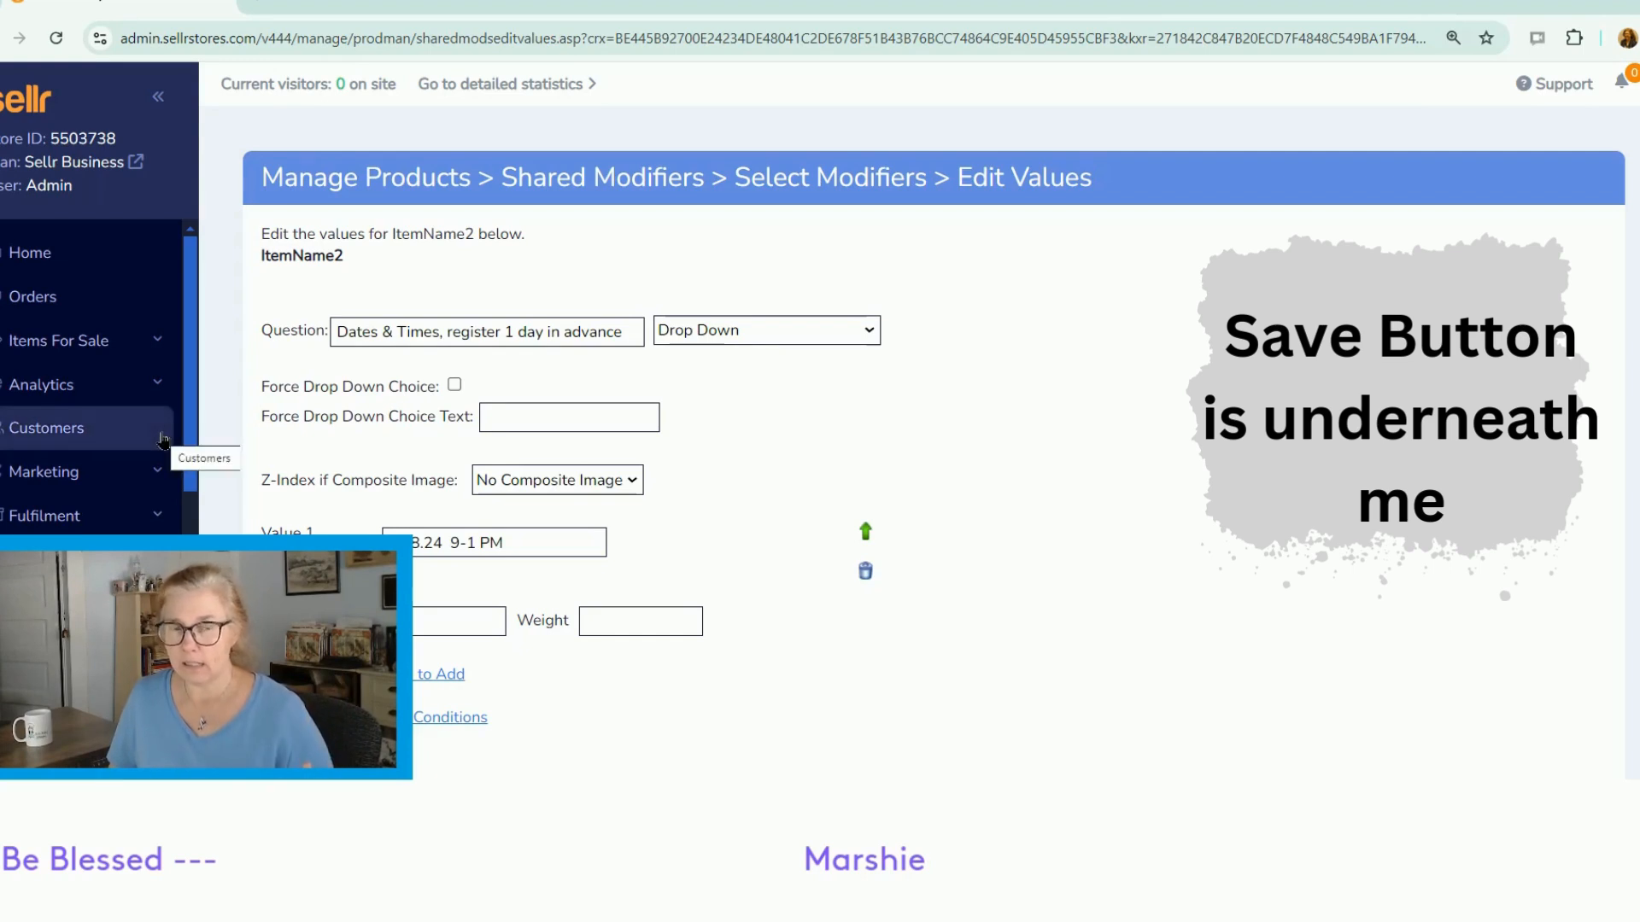
- Return to the store's admin home page, and open mmbizsolutions.com in a separate browser tab
click(44, 265)
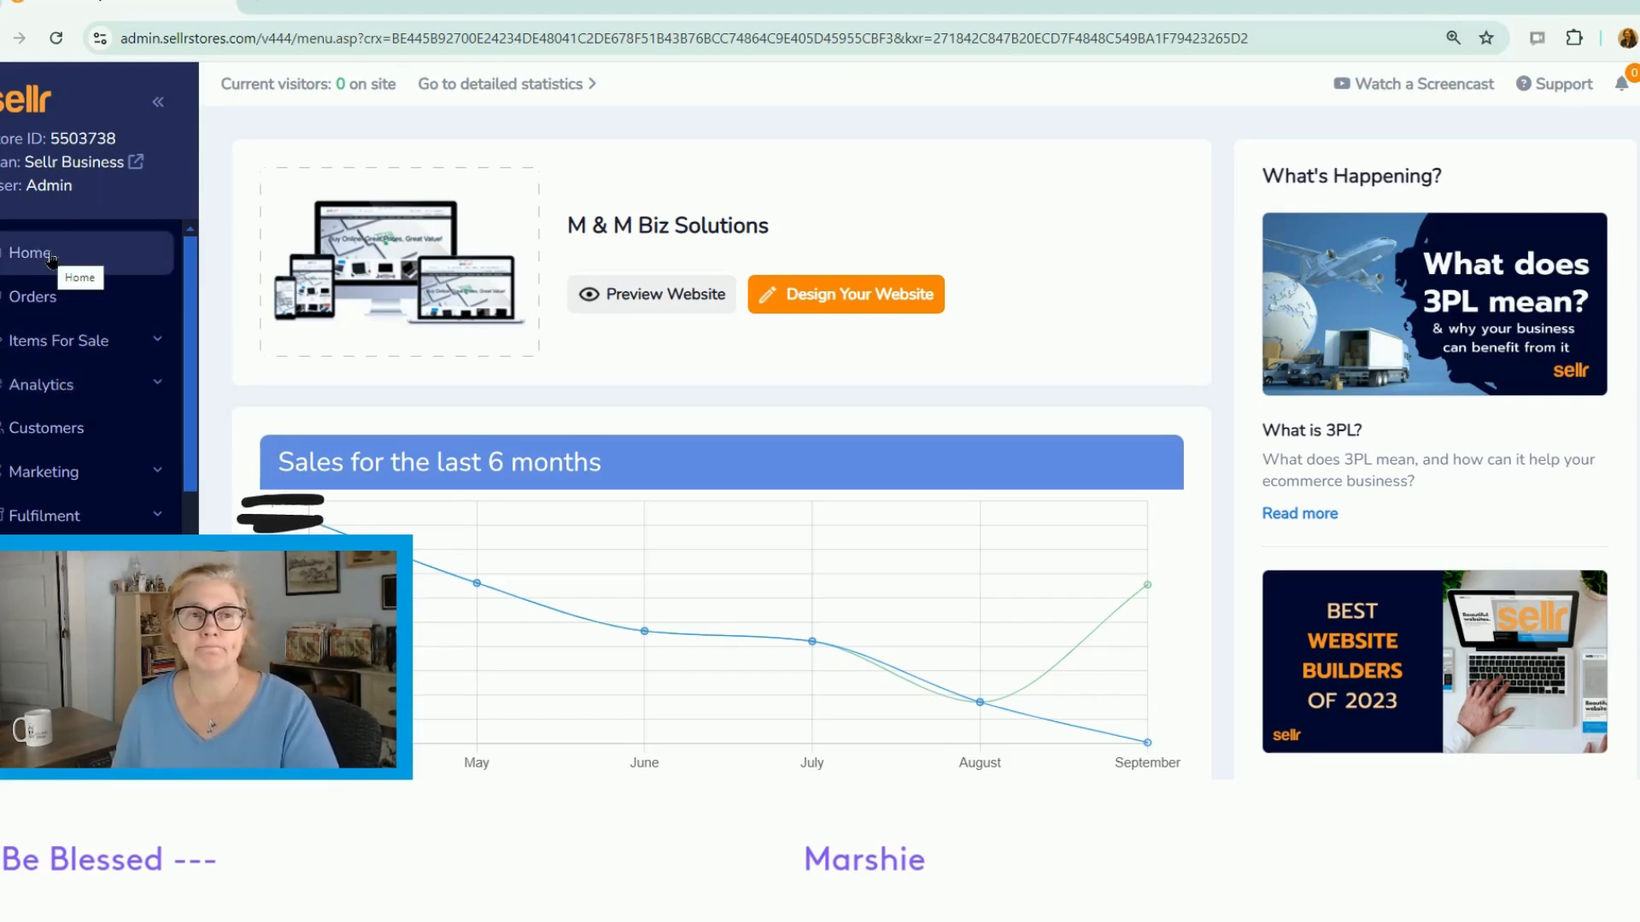
click(261, 4)
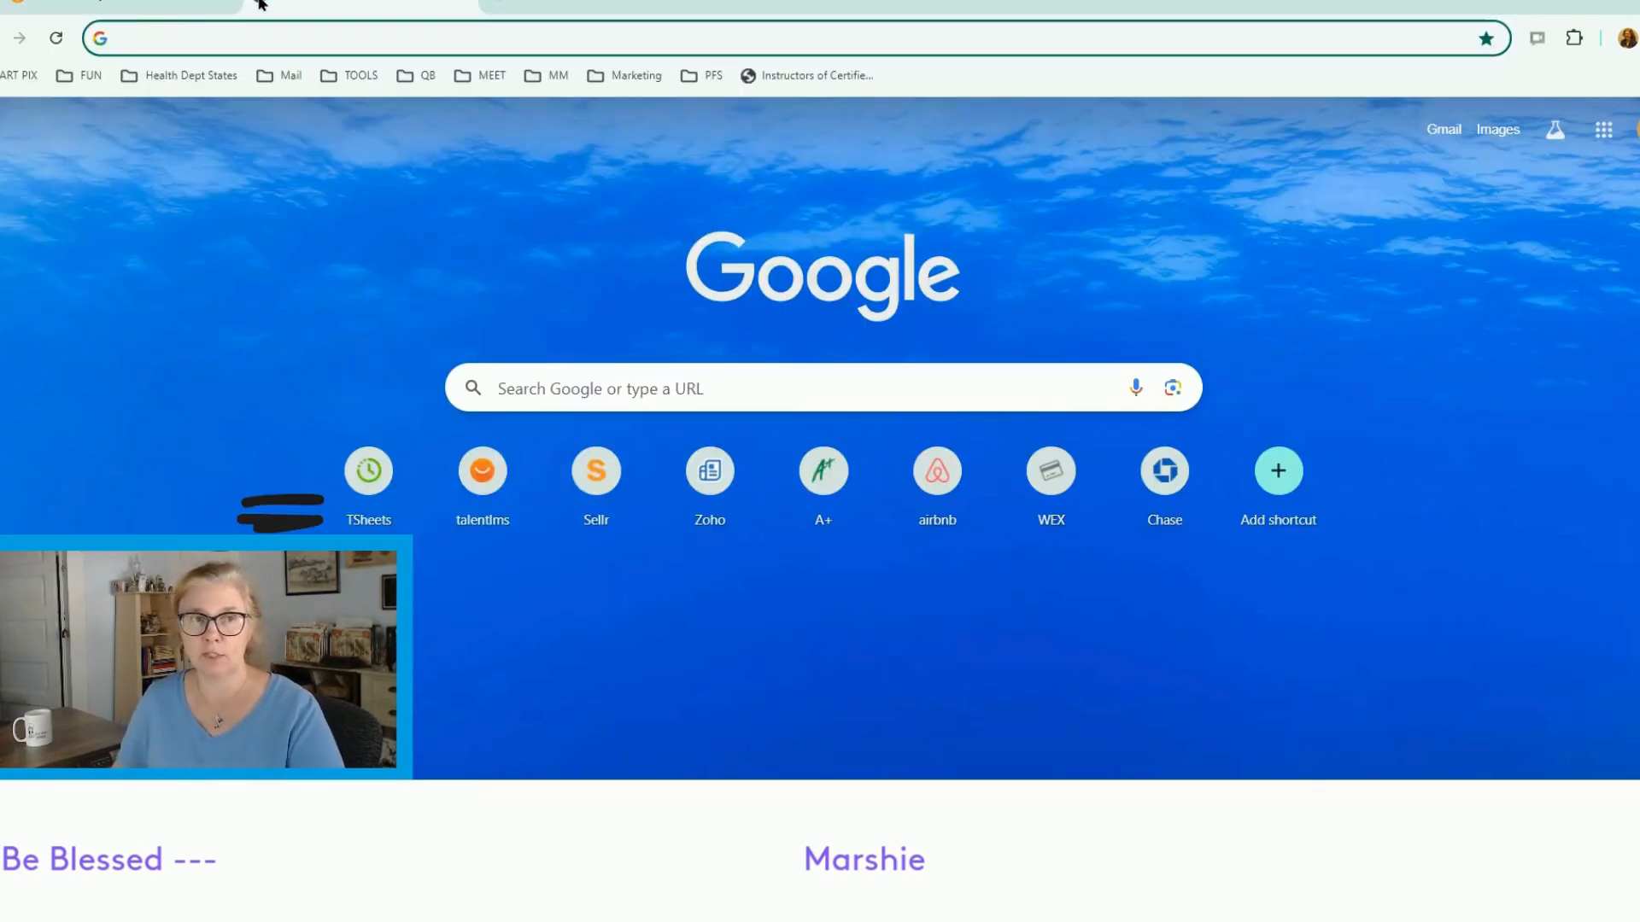
text(mm)
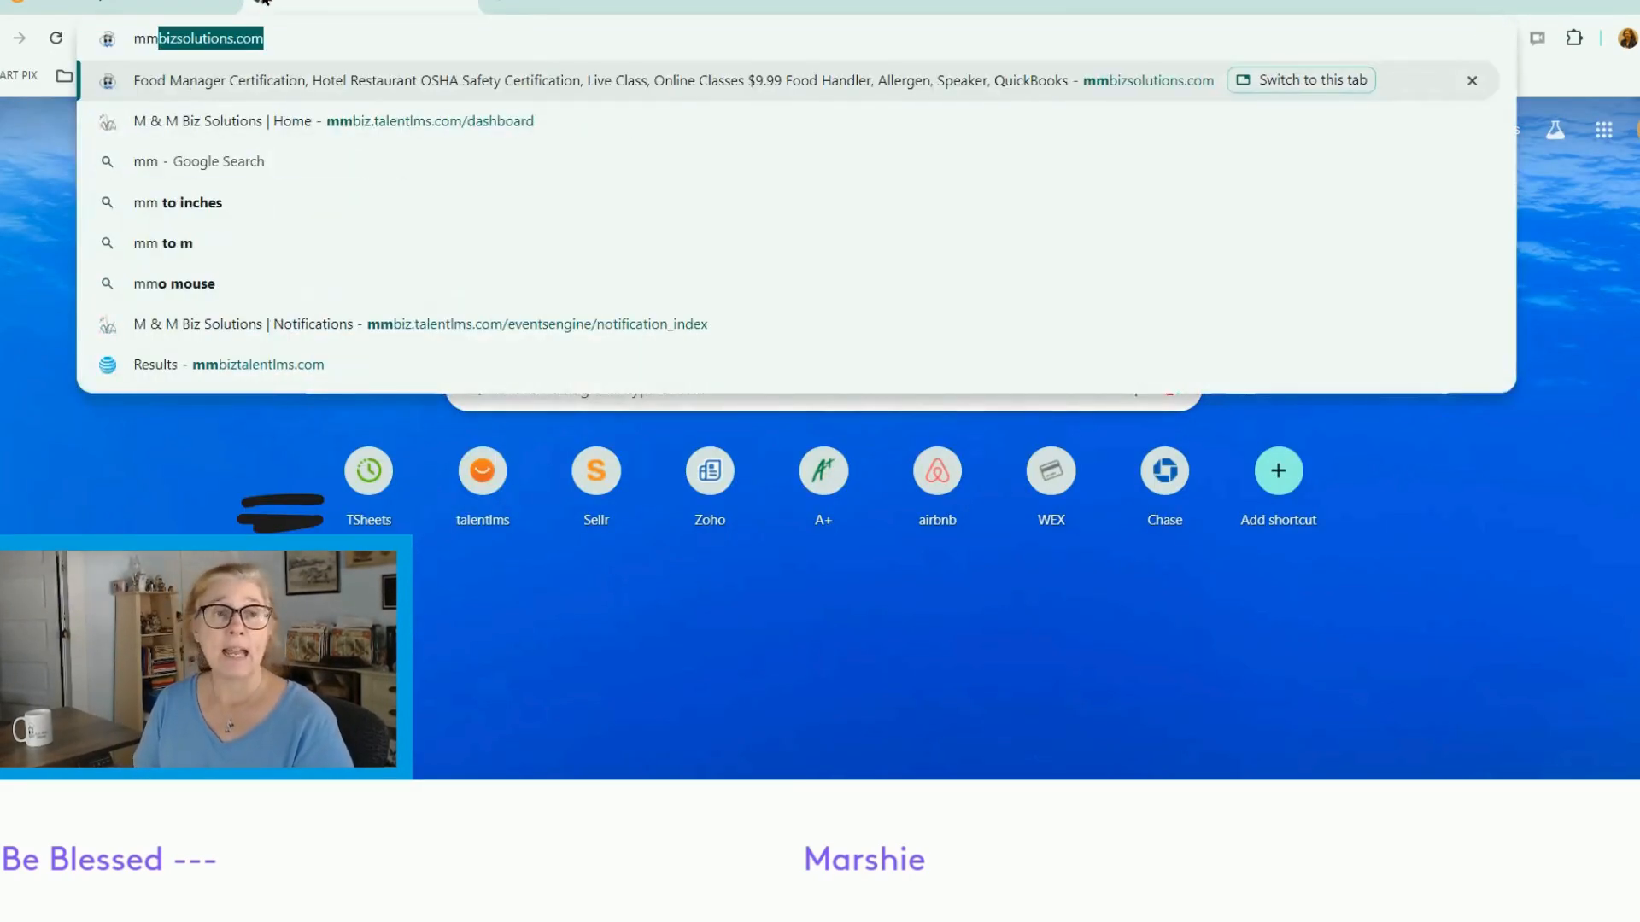
key(Return)
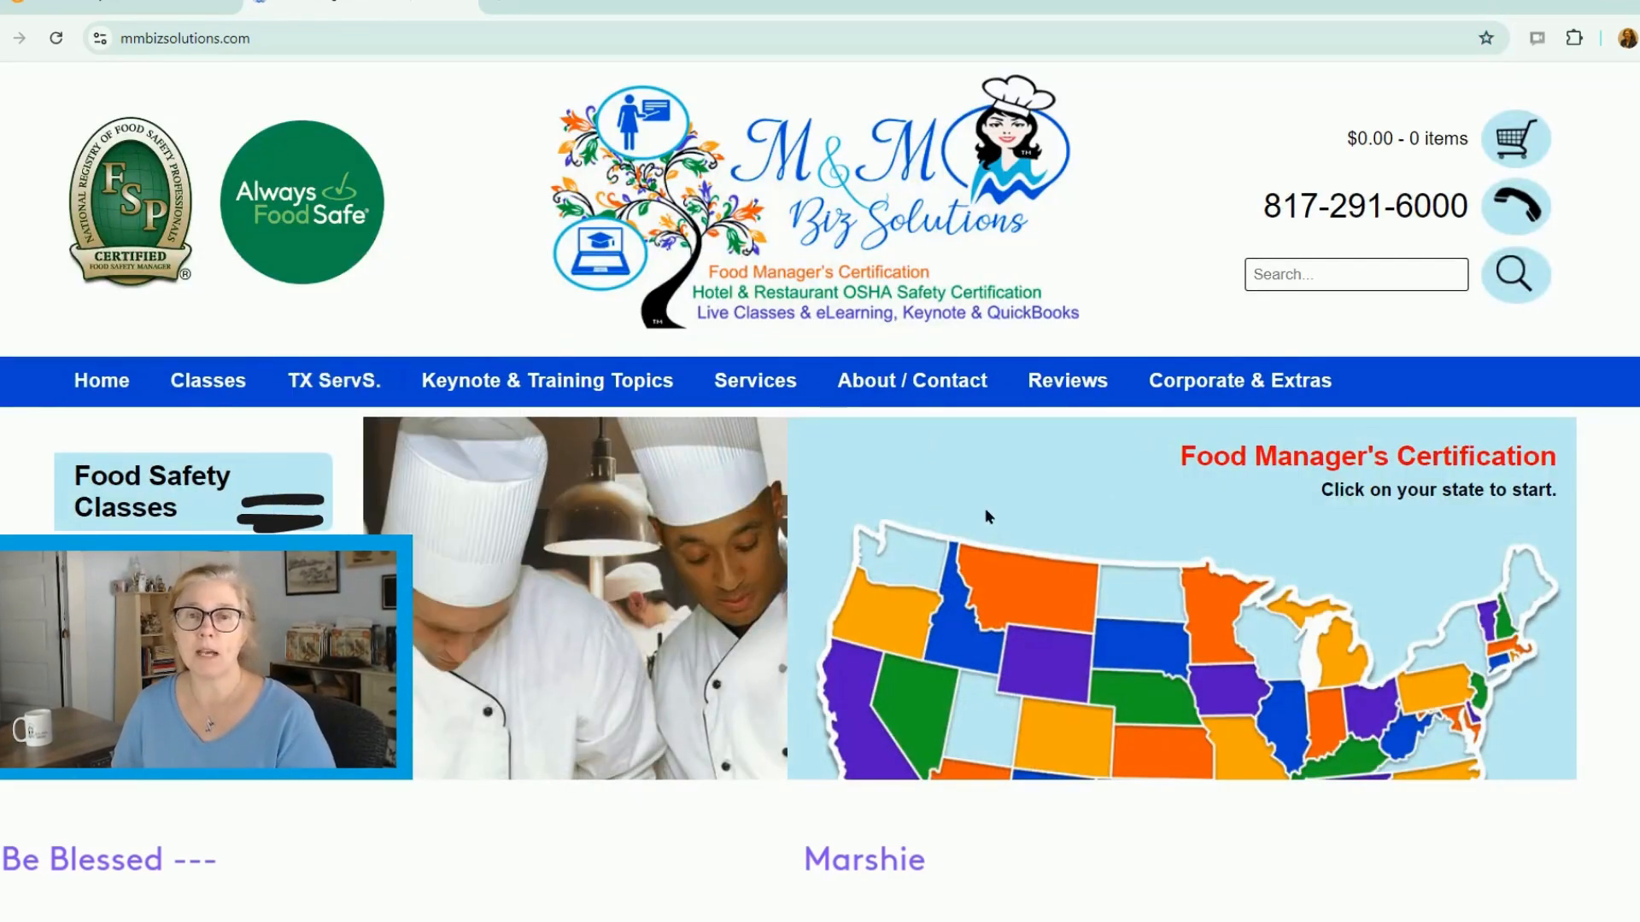
- Open the Minnesota Refresher class page by way of Minnesota on the state map and go to its dates section
click(1214, 611)
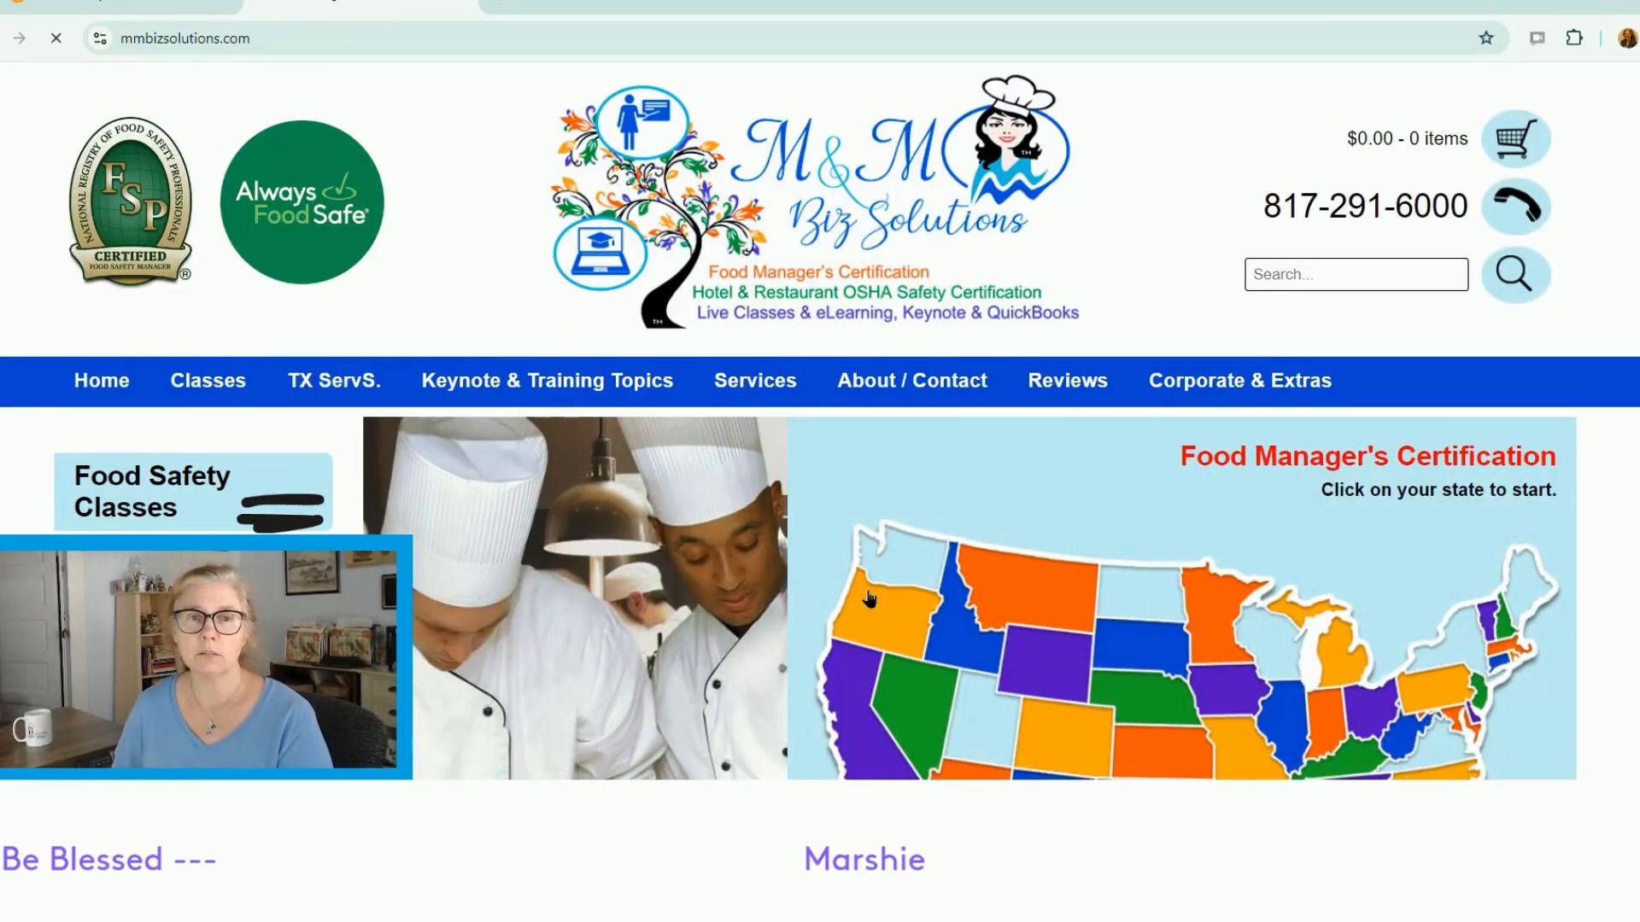
scroll(766, 582, down, 8)
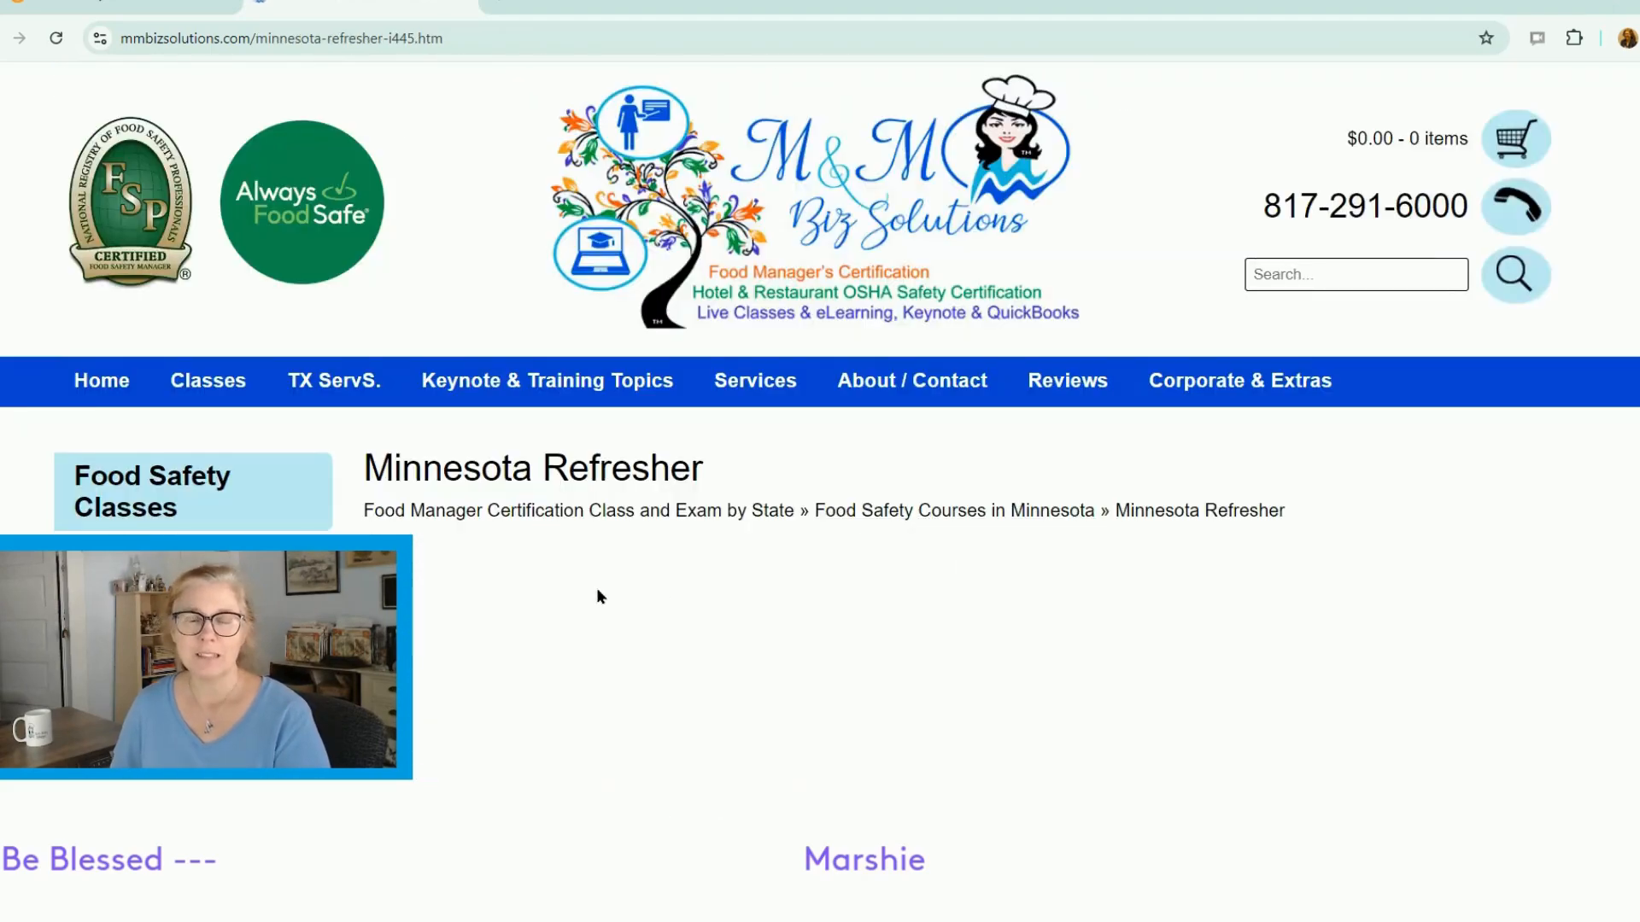
scroll(581, 530, down, 8)
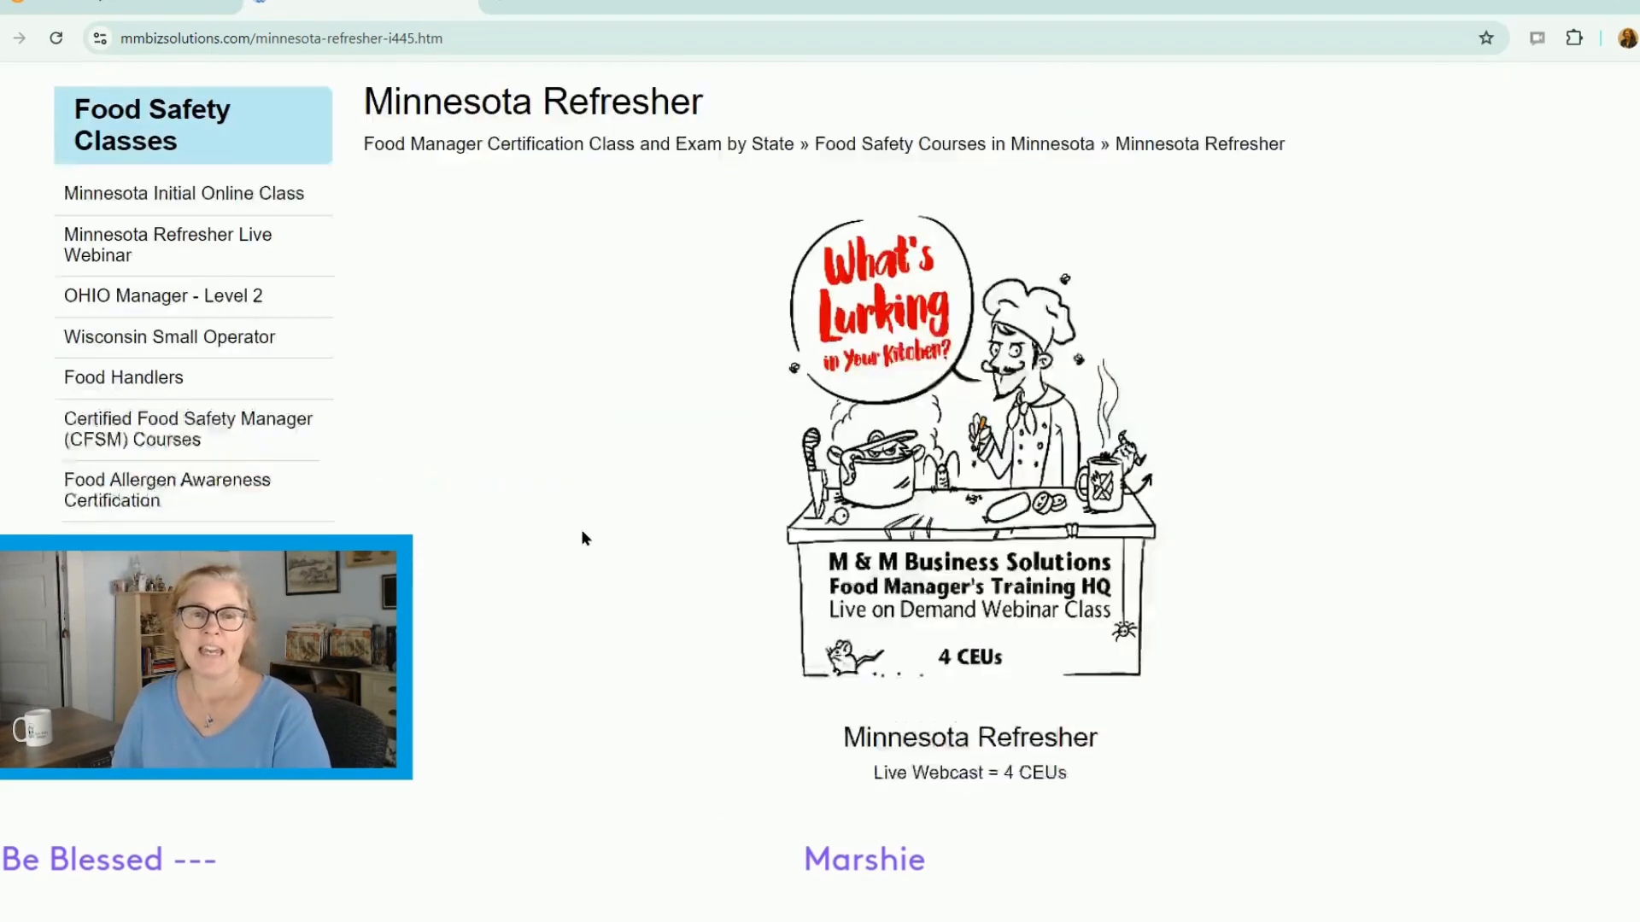
scroll(581, 533, down, 15)
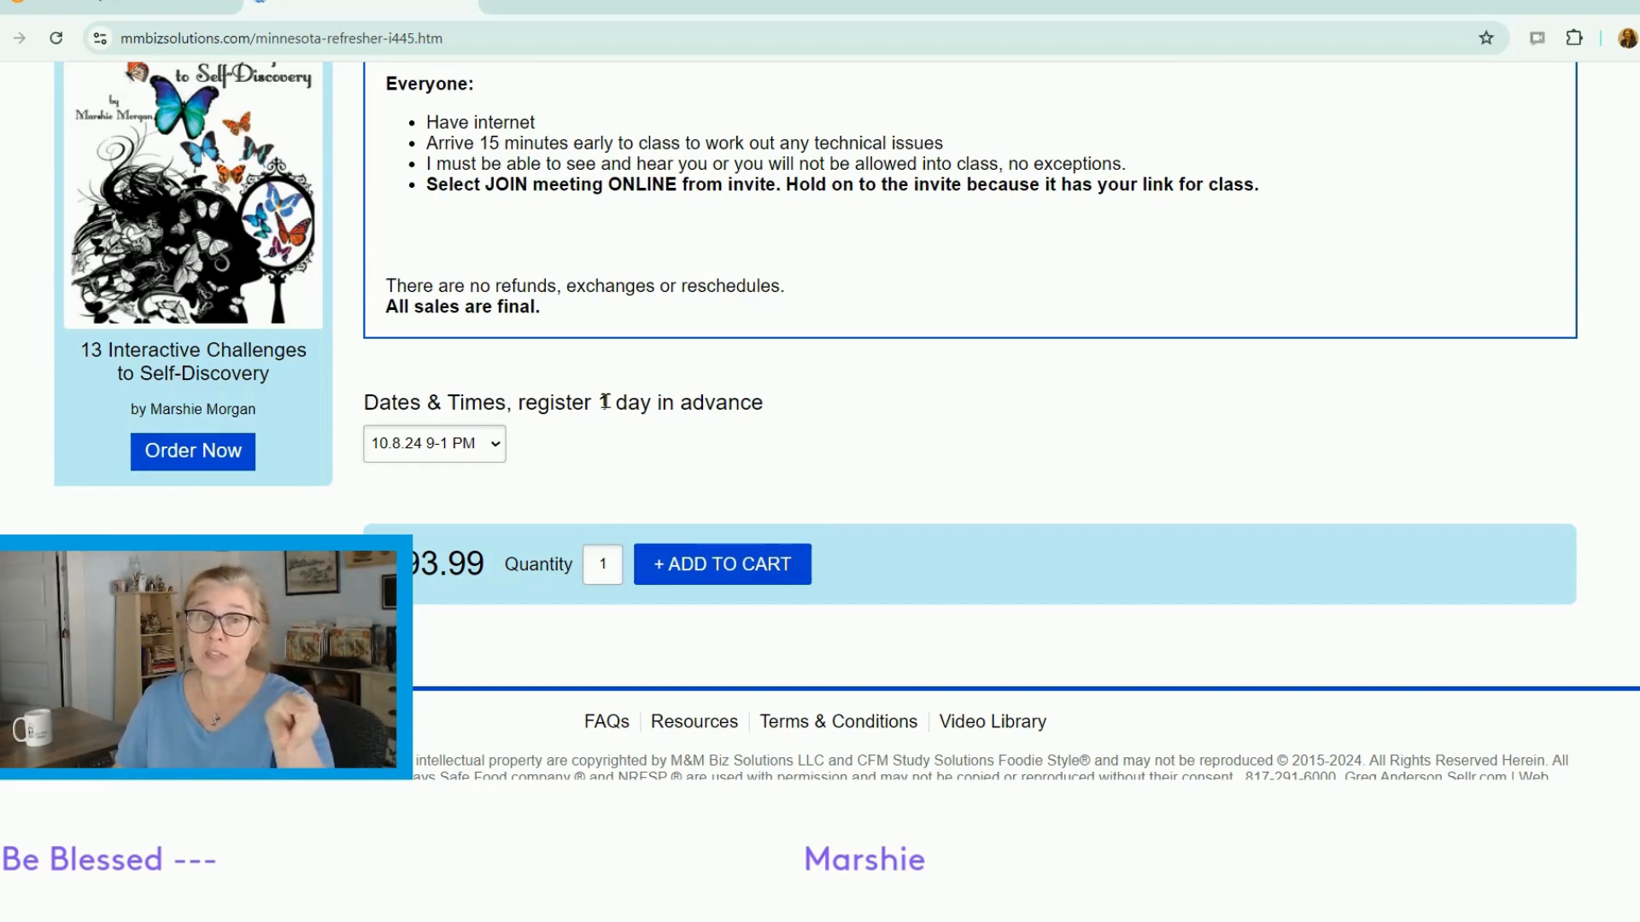
- Check the class dates offered under "Dates & Times, register 1 day in advance" for the Minnesota Refresher
click(495, 450)
scroll(474, 351, down, 1)
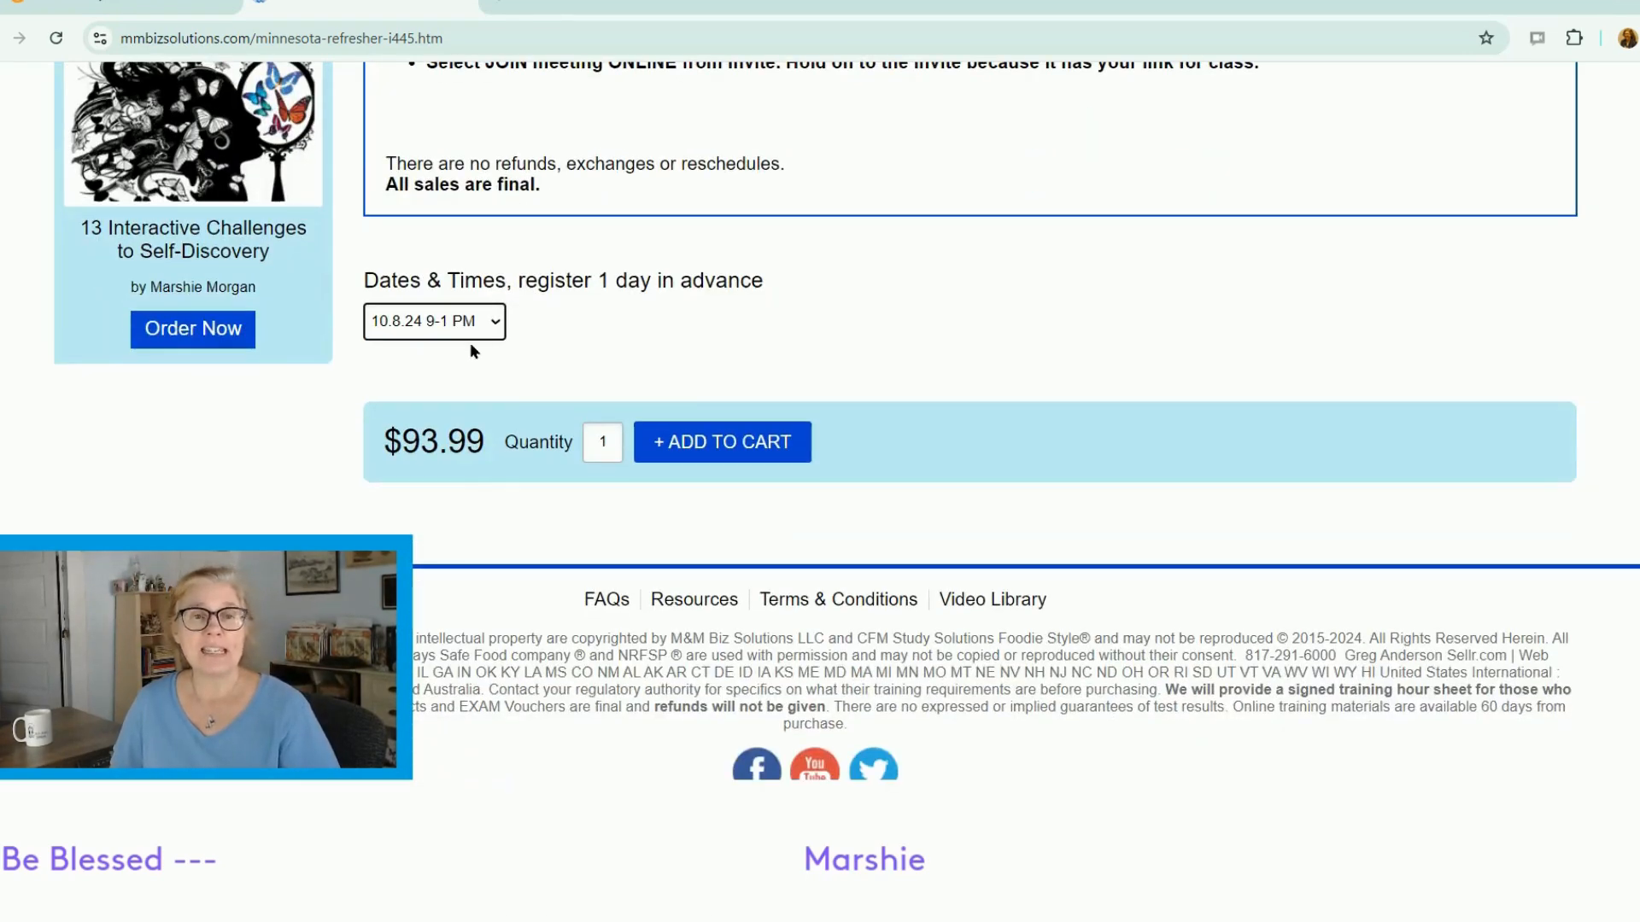
click(498, 333)
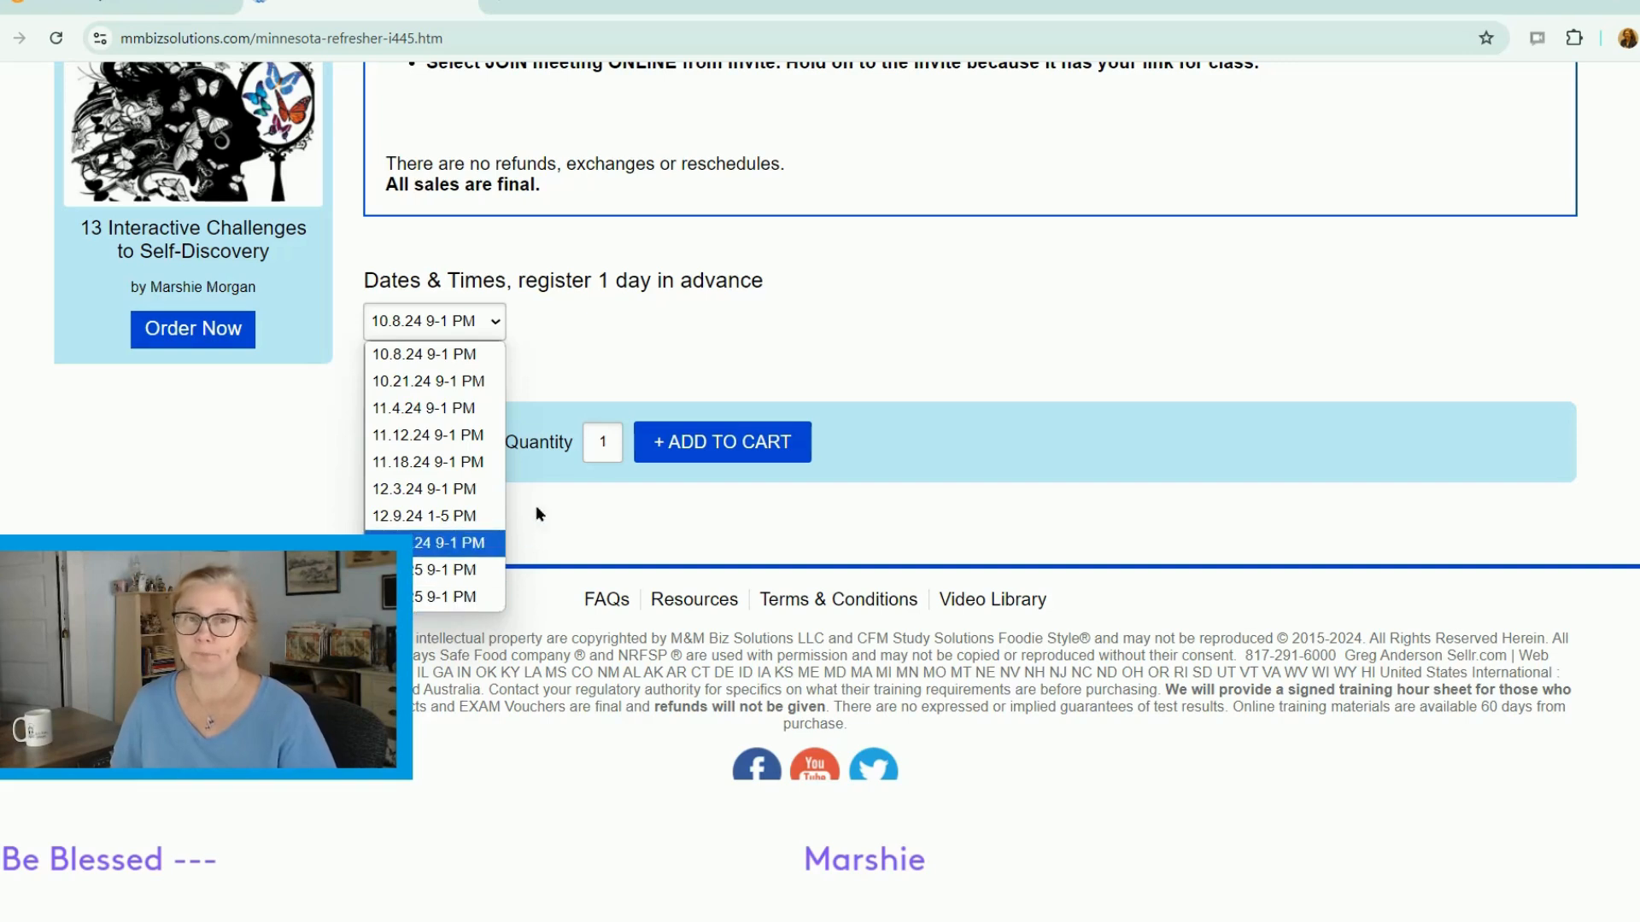
click(501, 328)
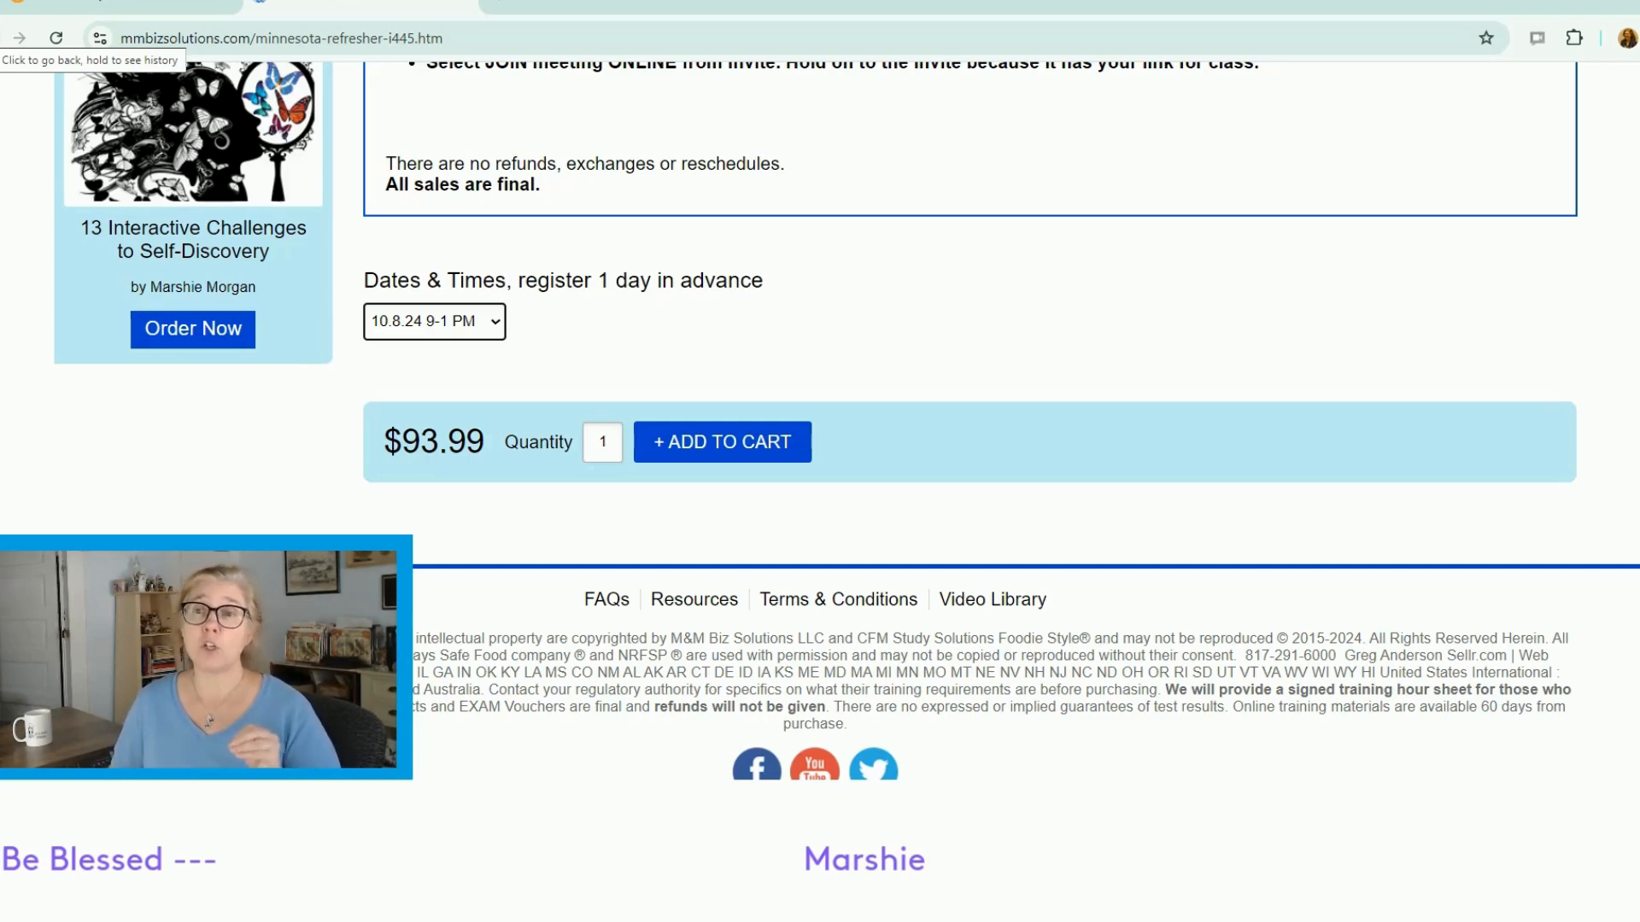
- Go back to the Minnesota courses and open the FSP1 (ICFSM) everything-included item with the test taken at Pearson Vue
click(19, 38)
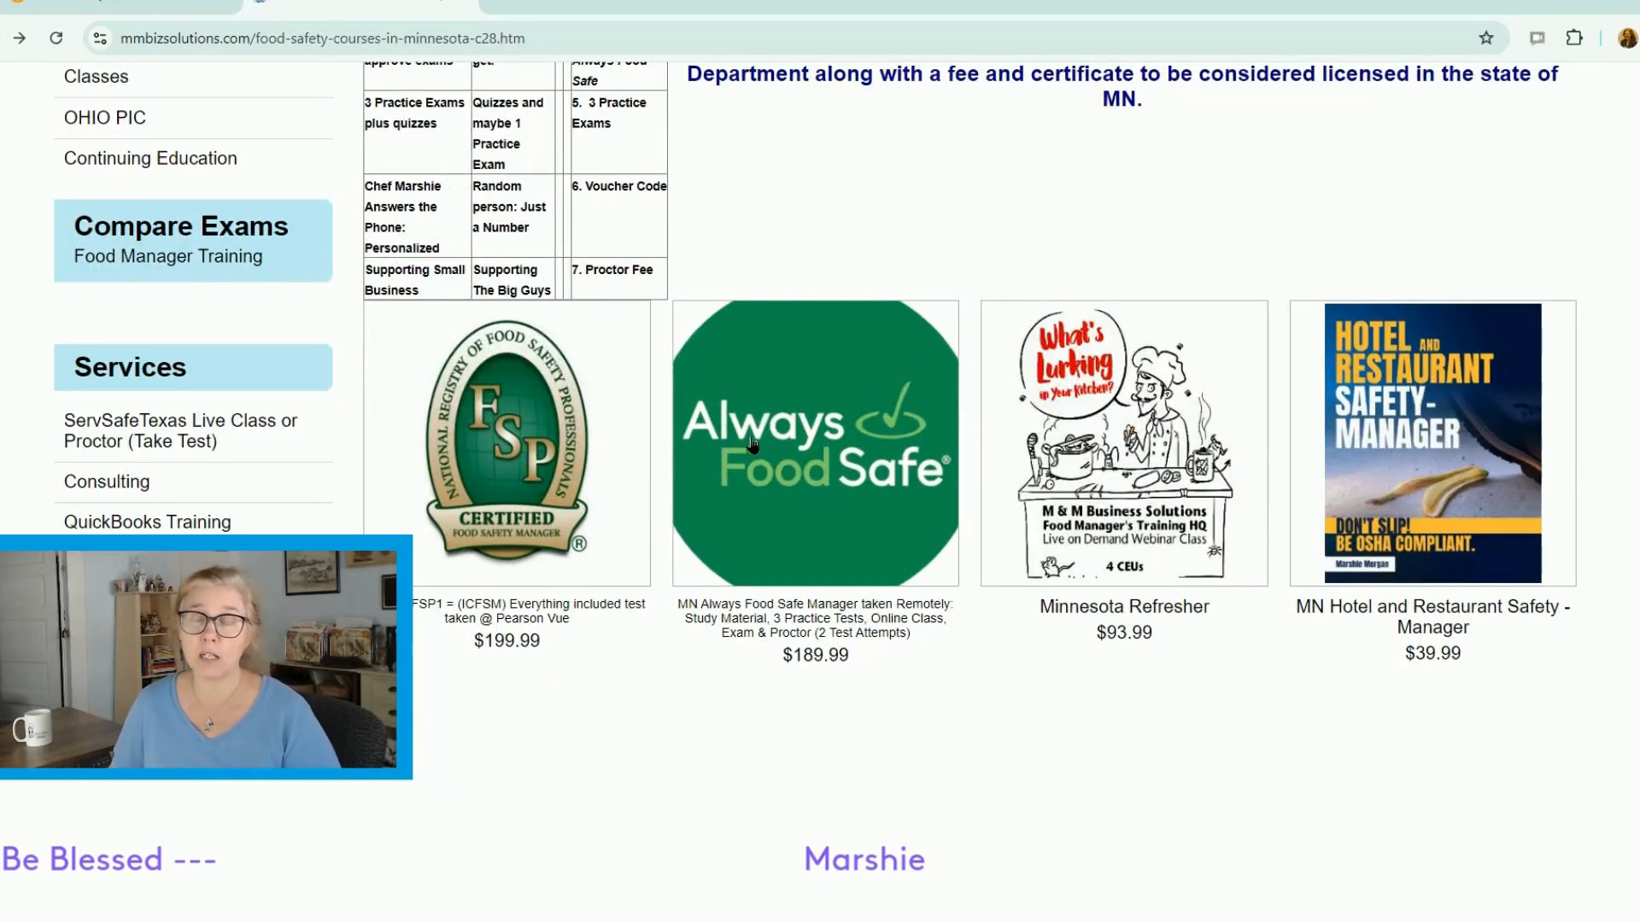
click(506, 621)
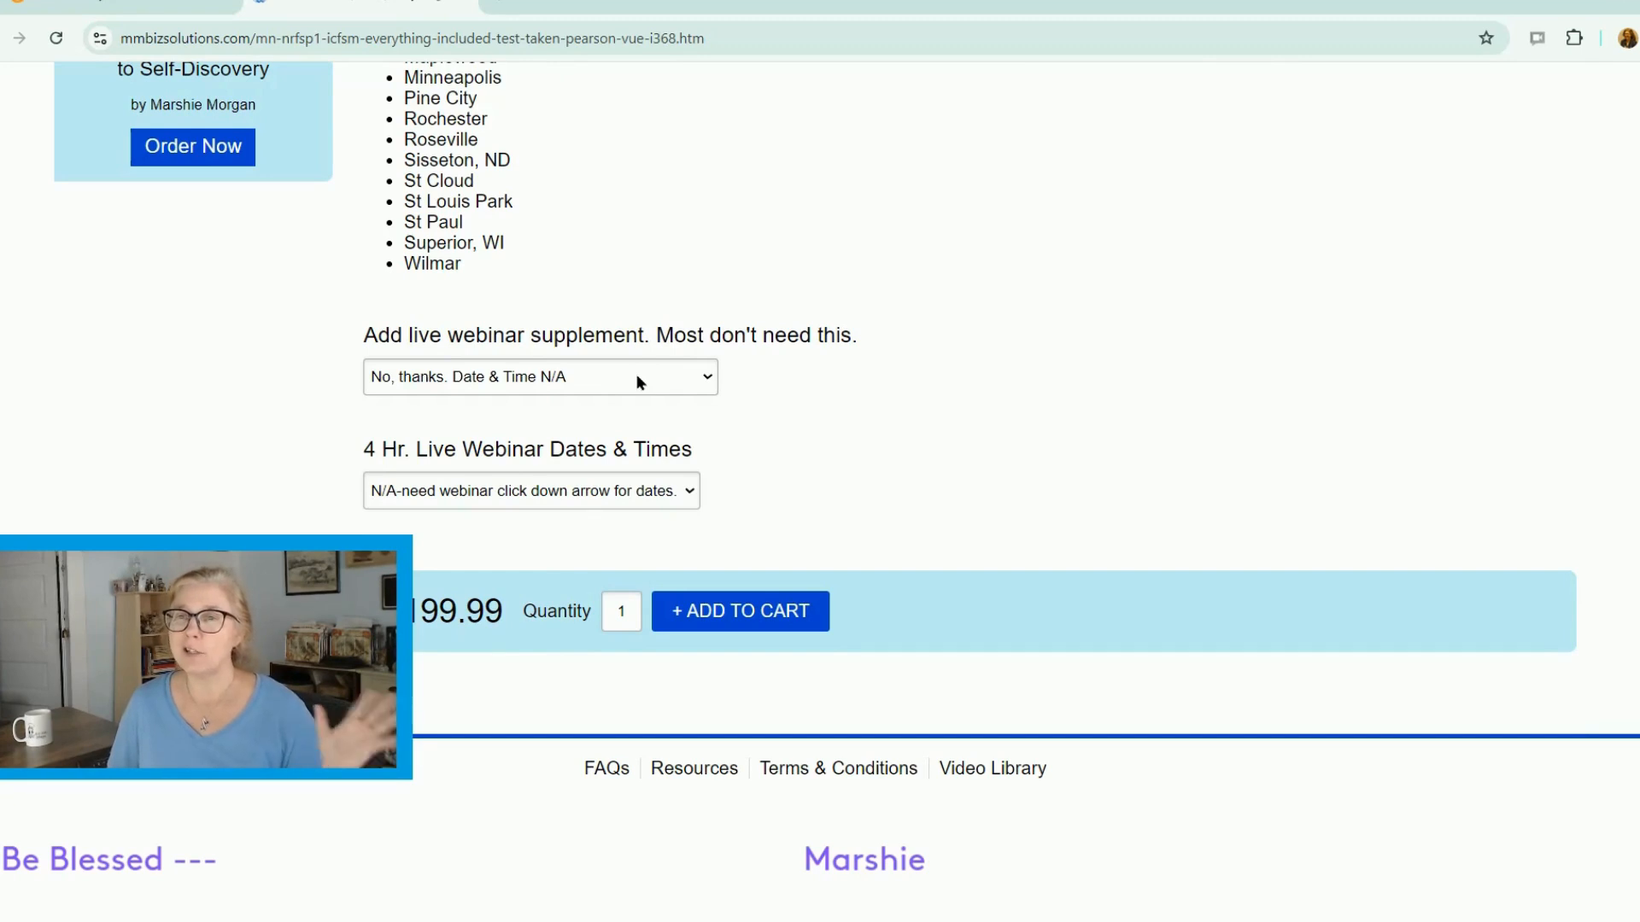
- Check the choices offered for the live webinar supplement and for the 4 Hr. Live Webinar Dates & Times on the class page
click(708, 376)
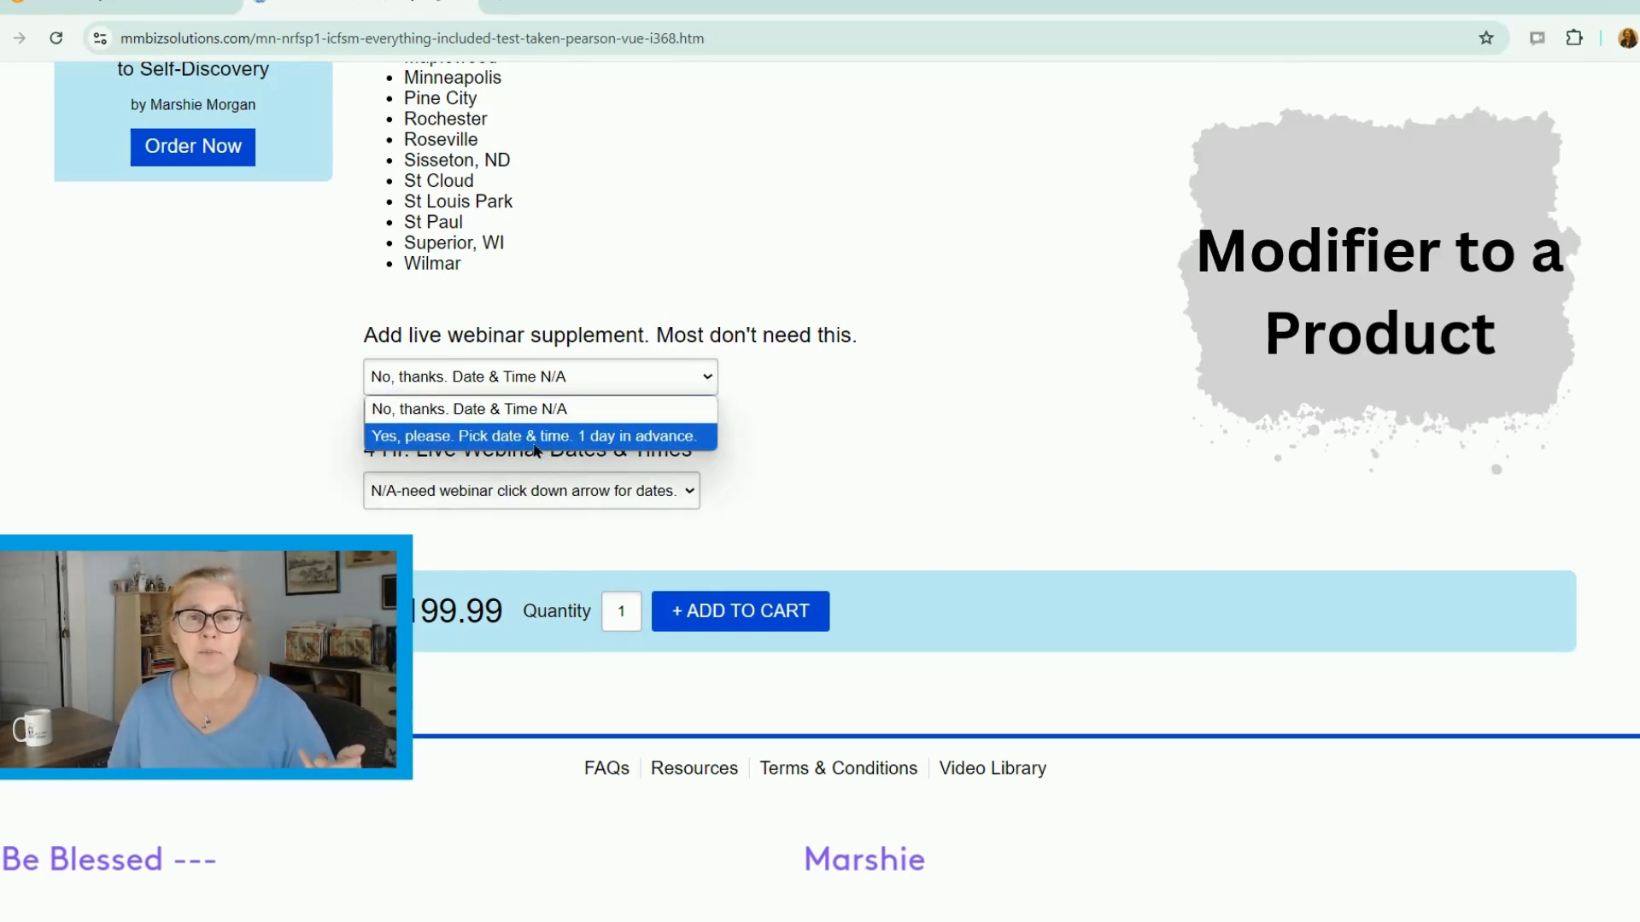
click(780, 408)
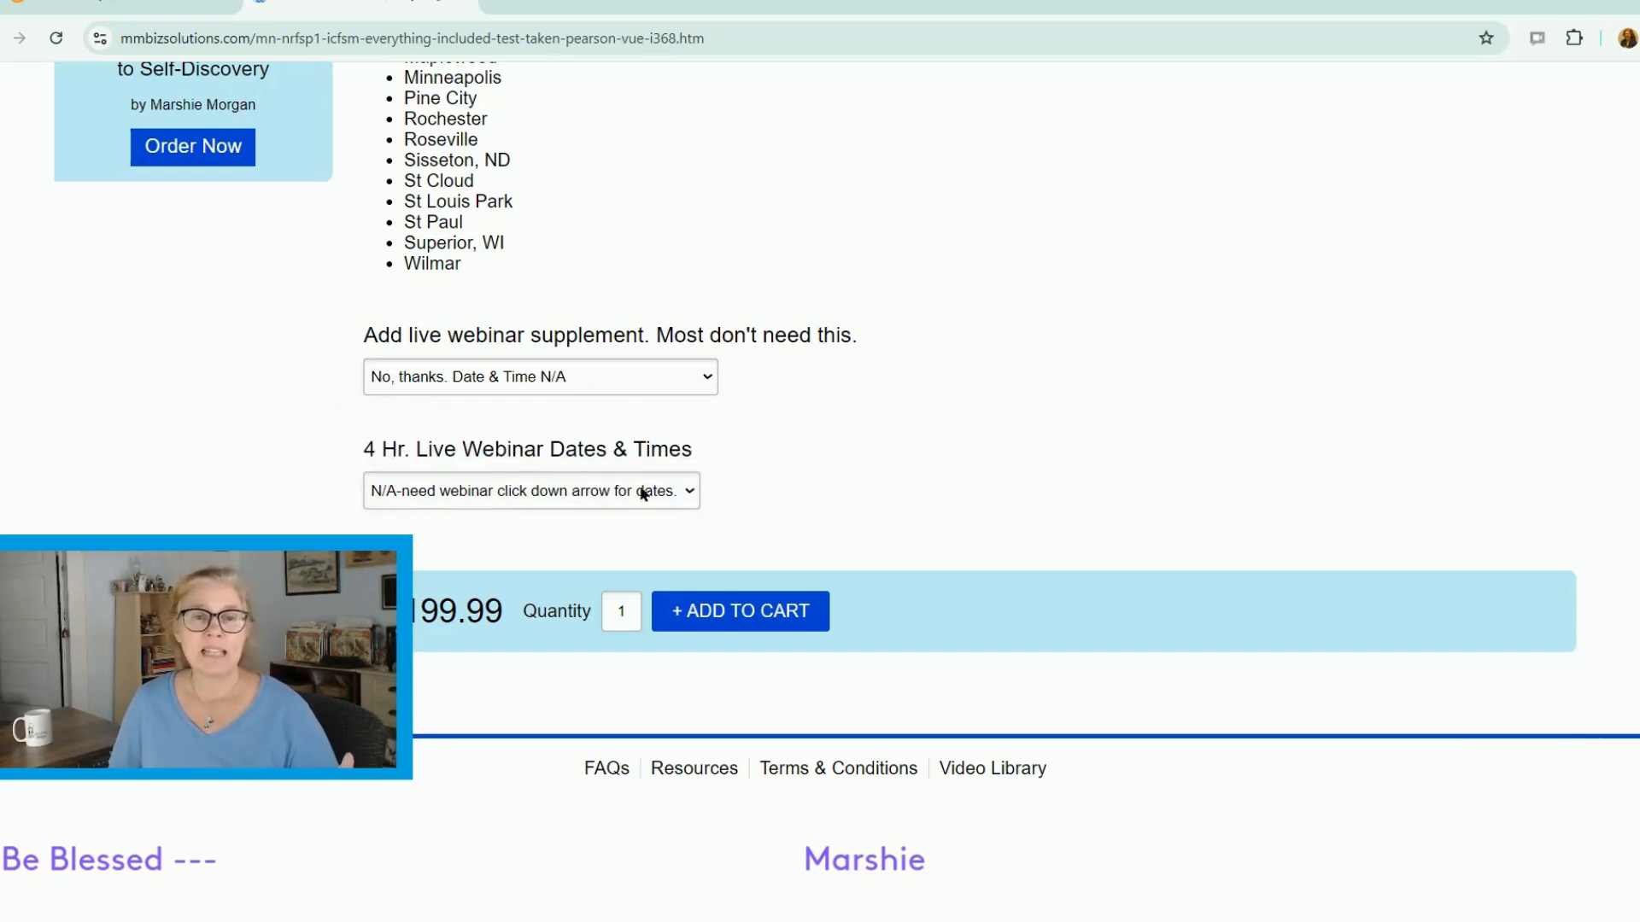
click(690, 493)
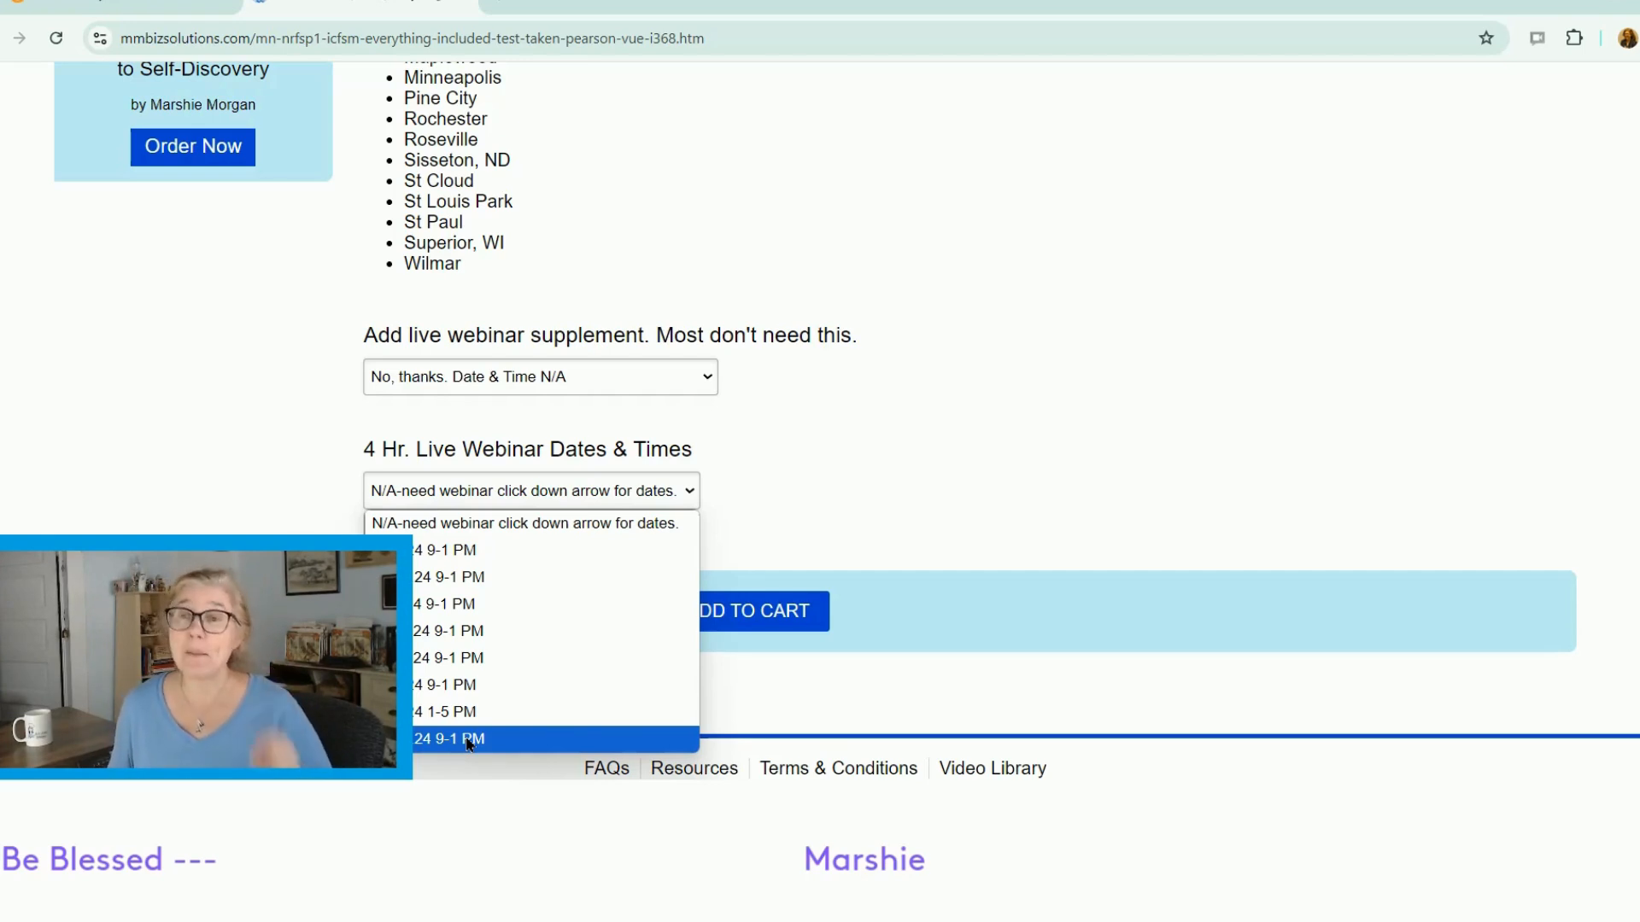
click(902, 483)
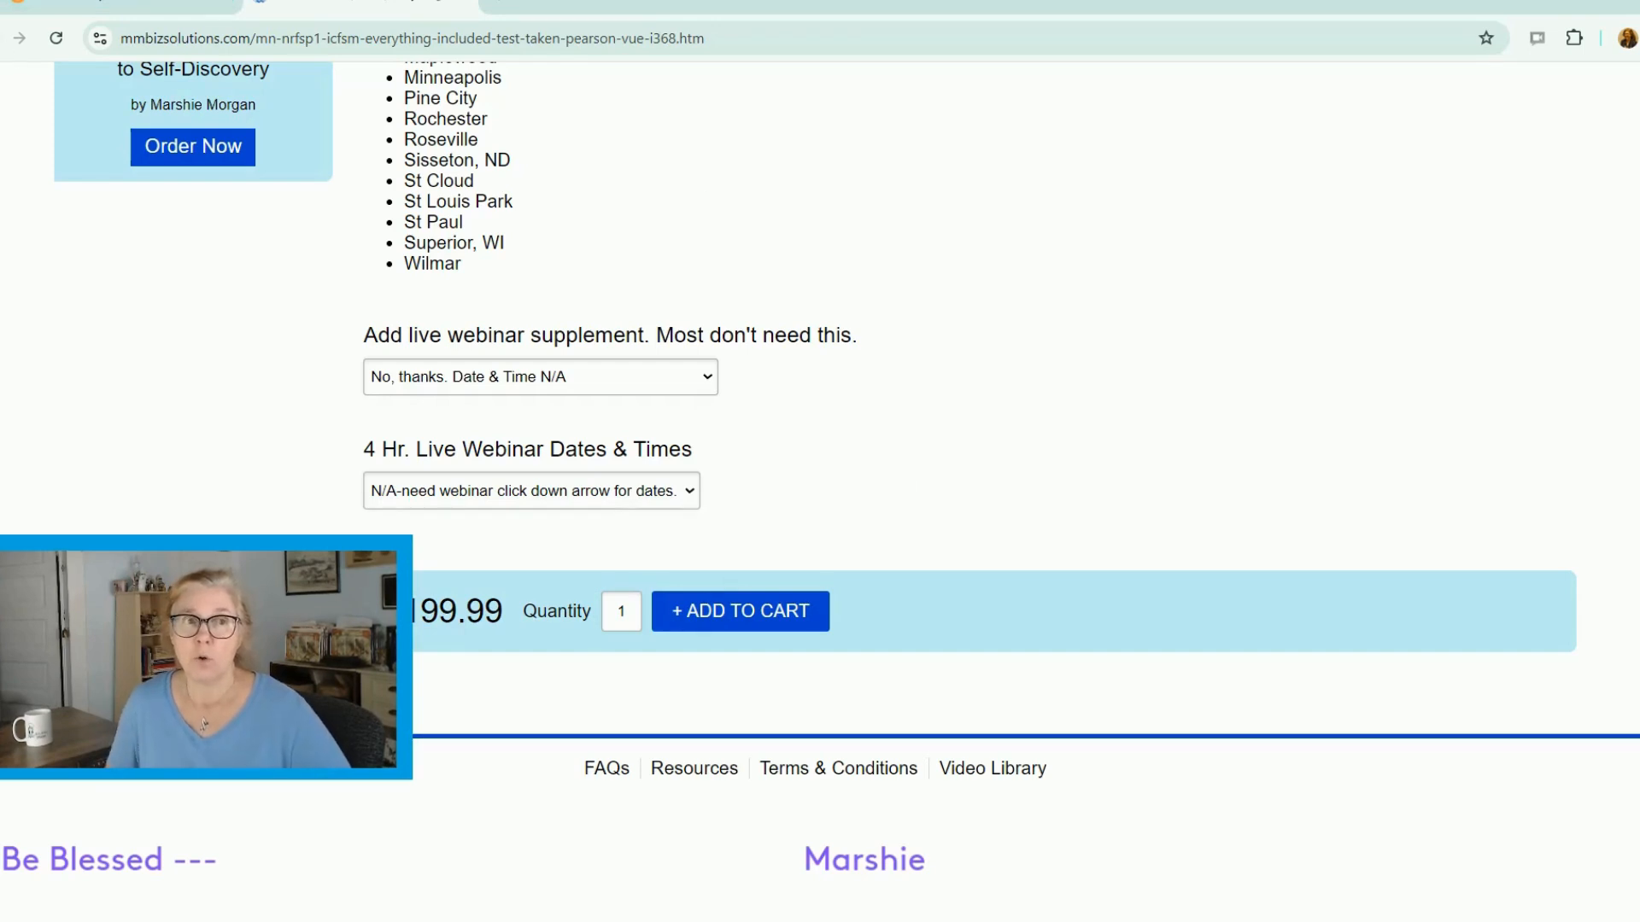
- Switch back to the Sellr admin, open item management, and list the items in the Food Safety Courses in Minnesota category
click(88, 3)
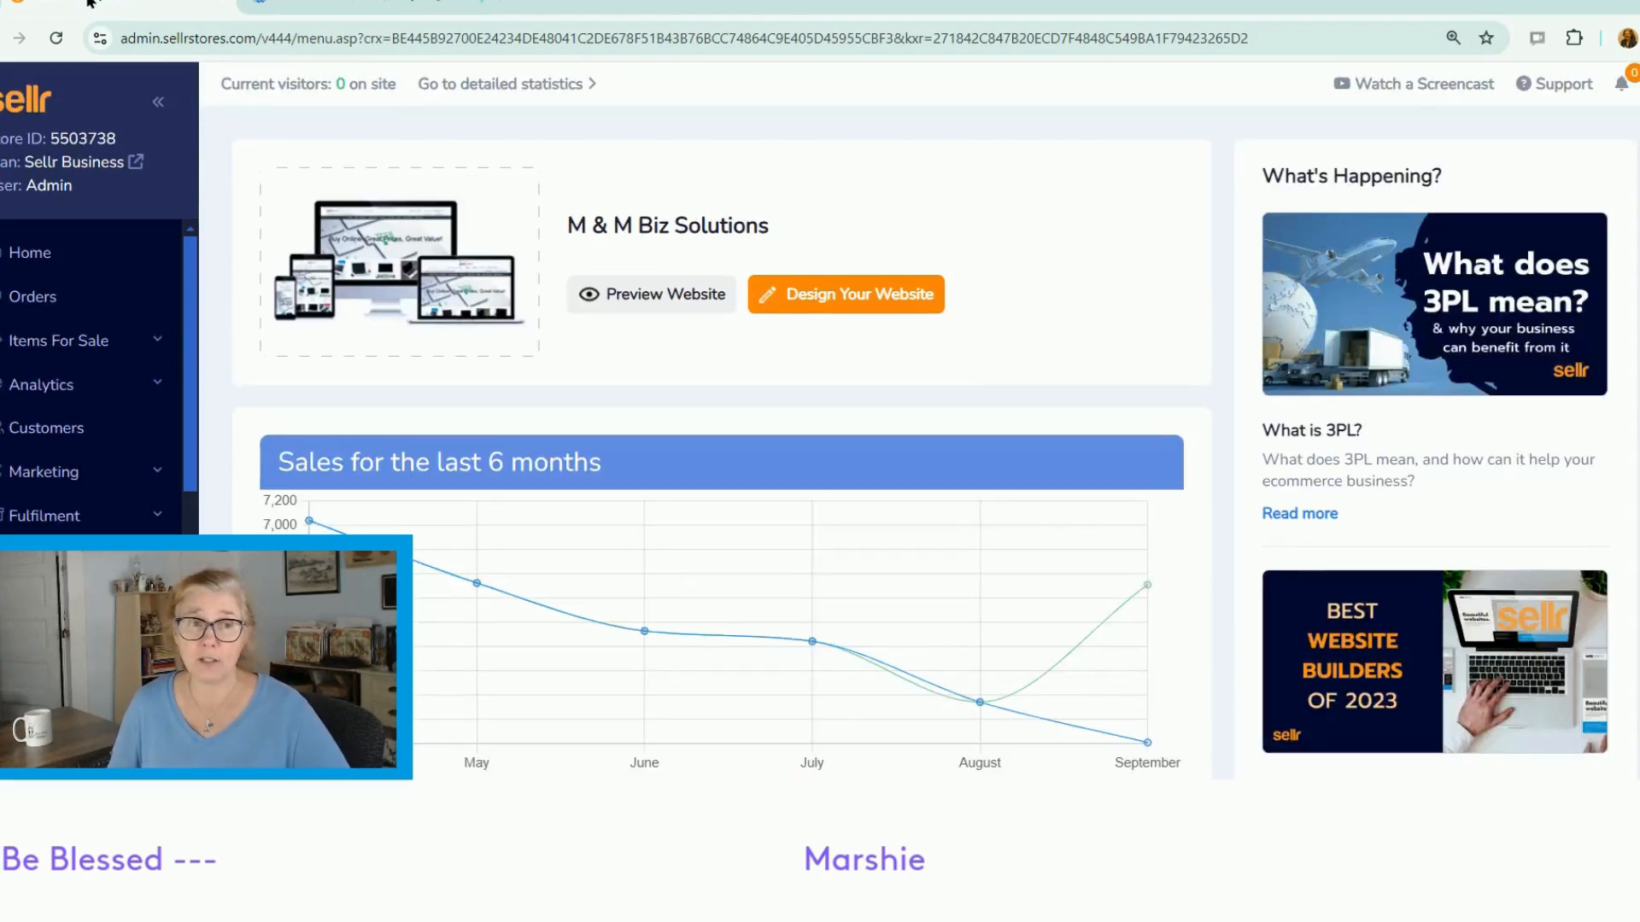
click(76, 352)
click(77, 390)
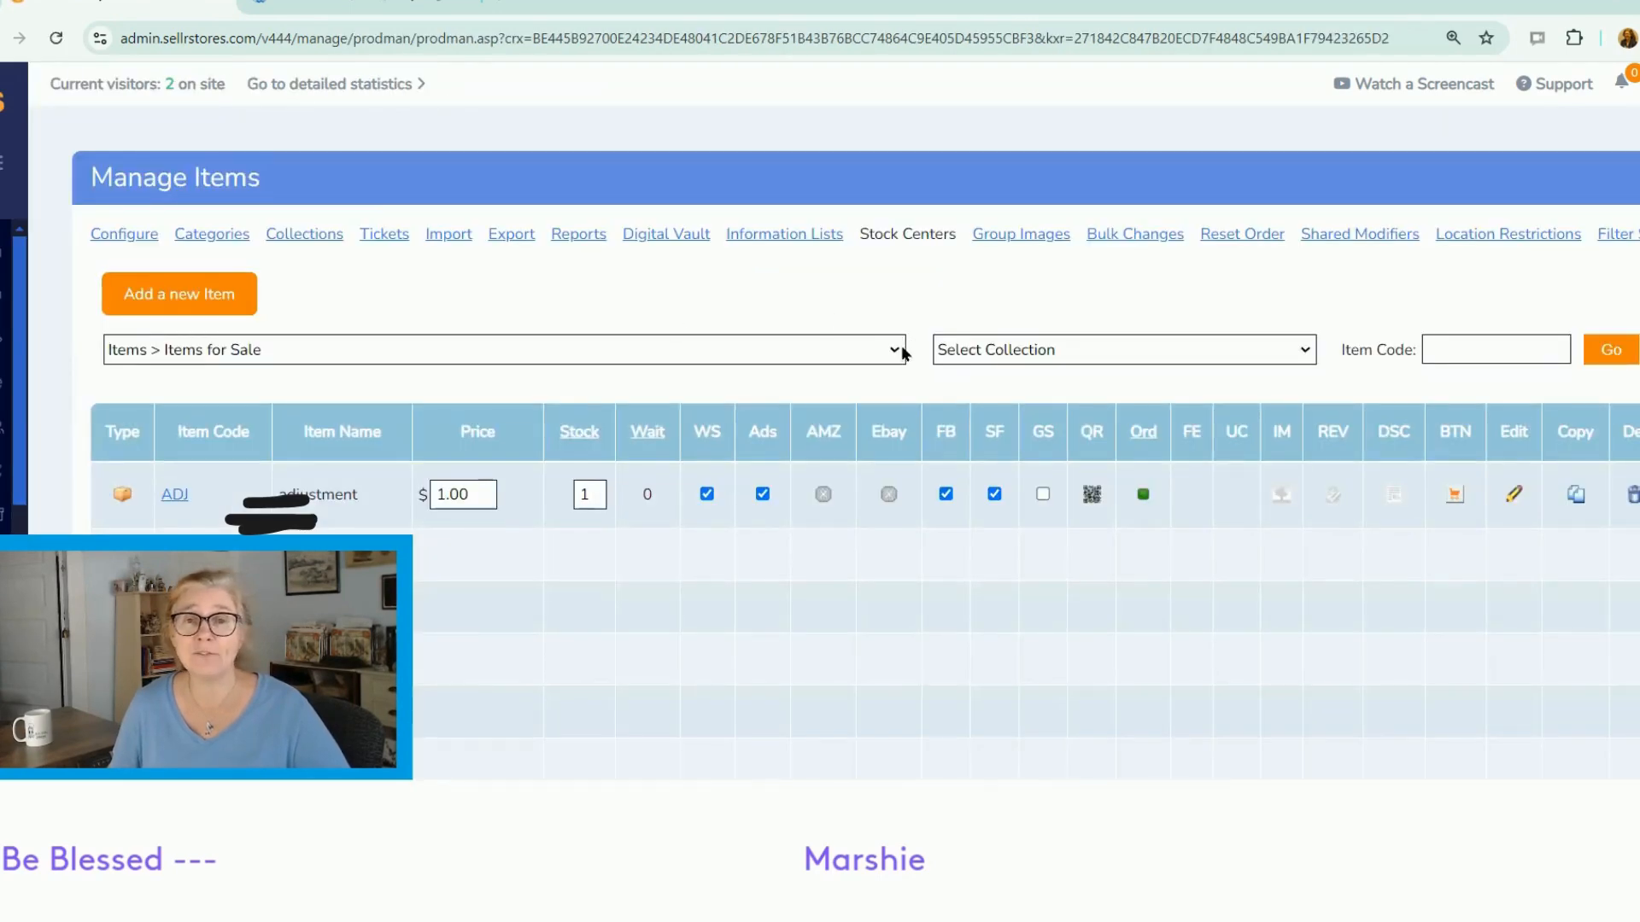
click(896, 351)
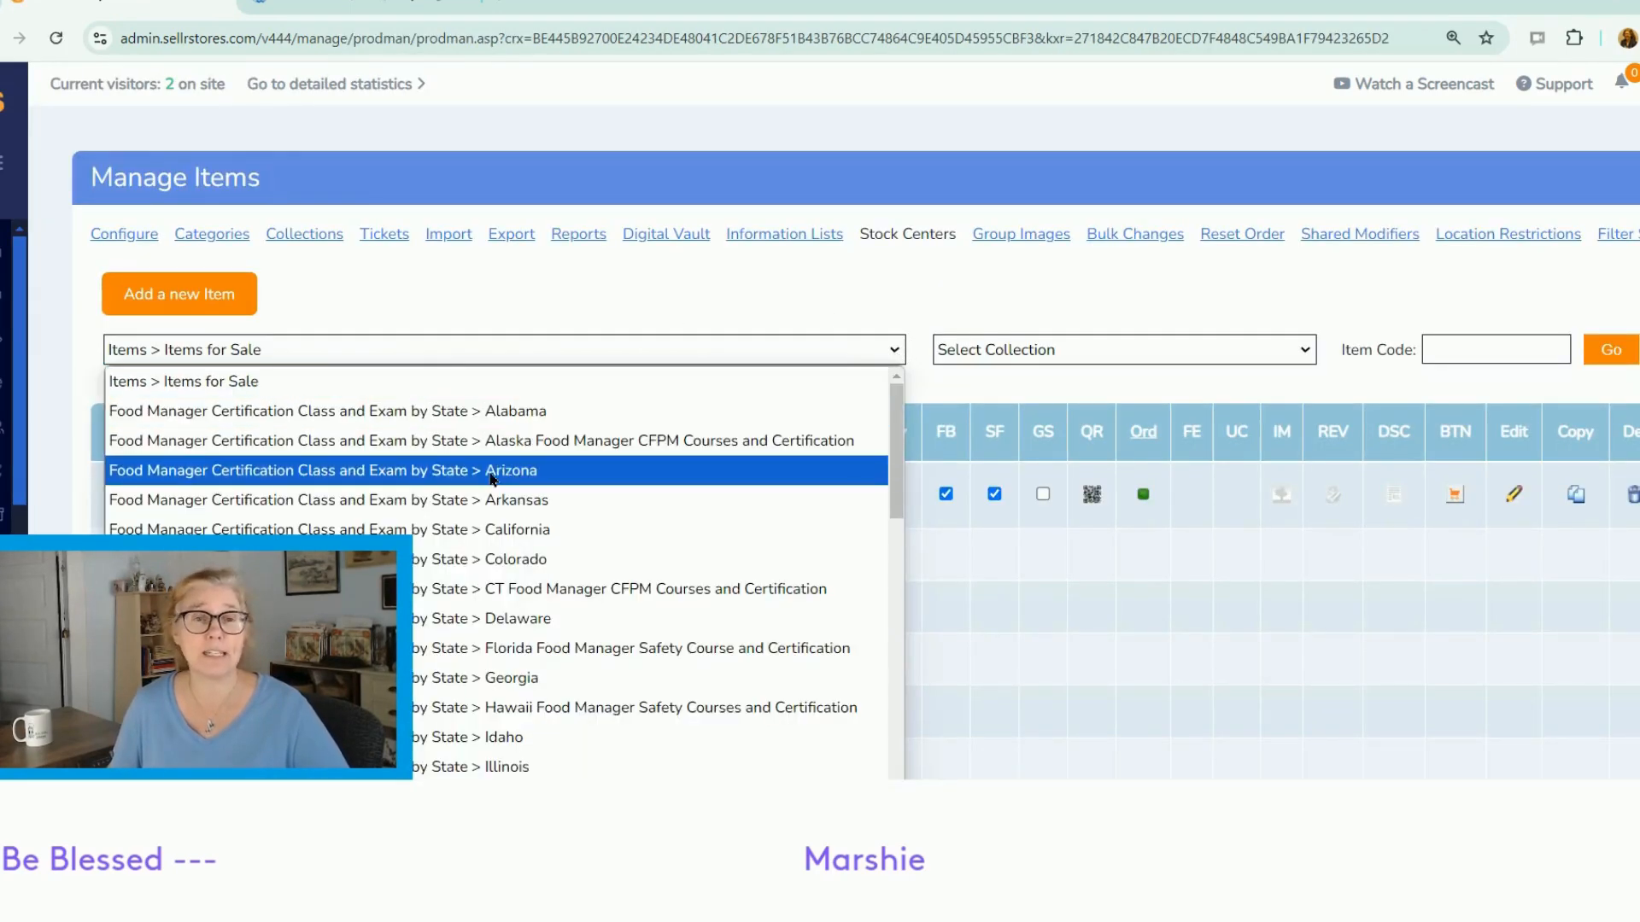
scroll(493, 479, down, 13)
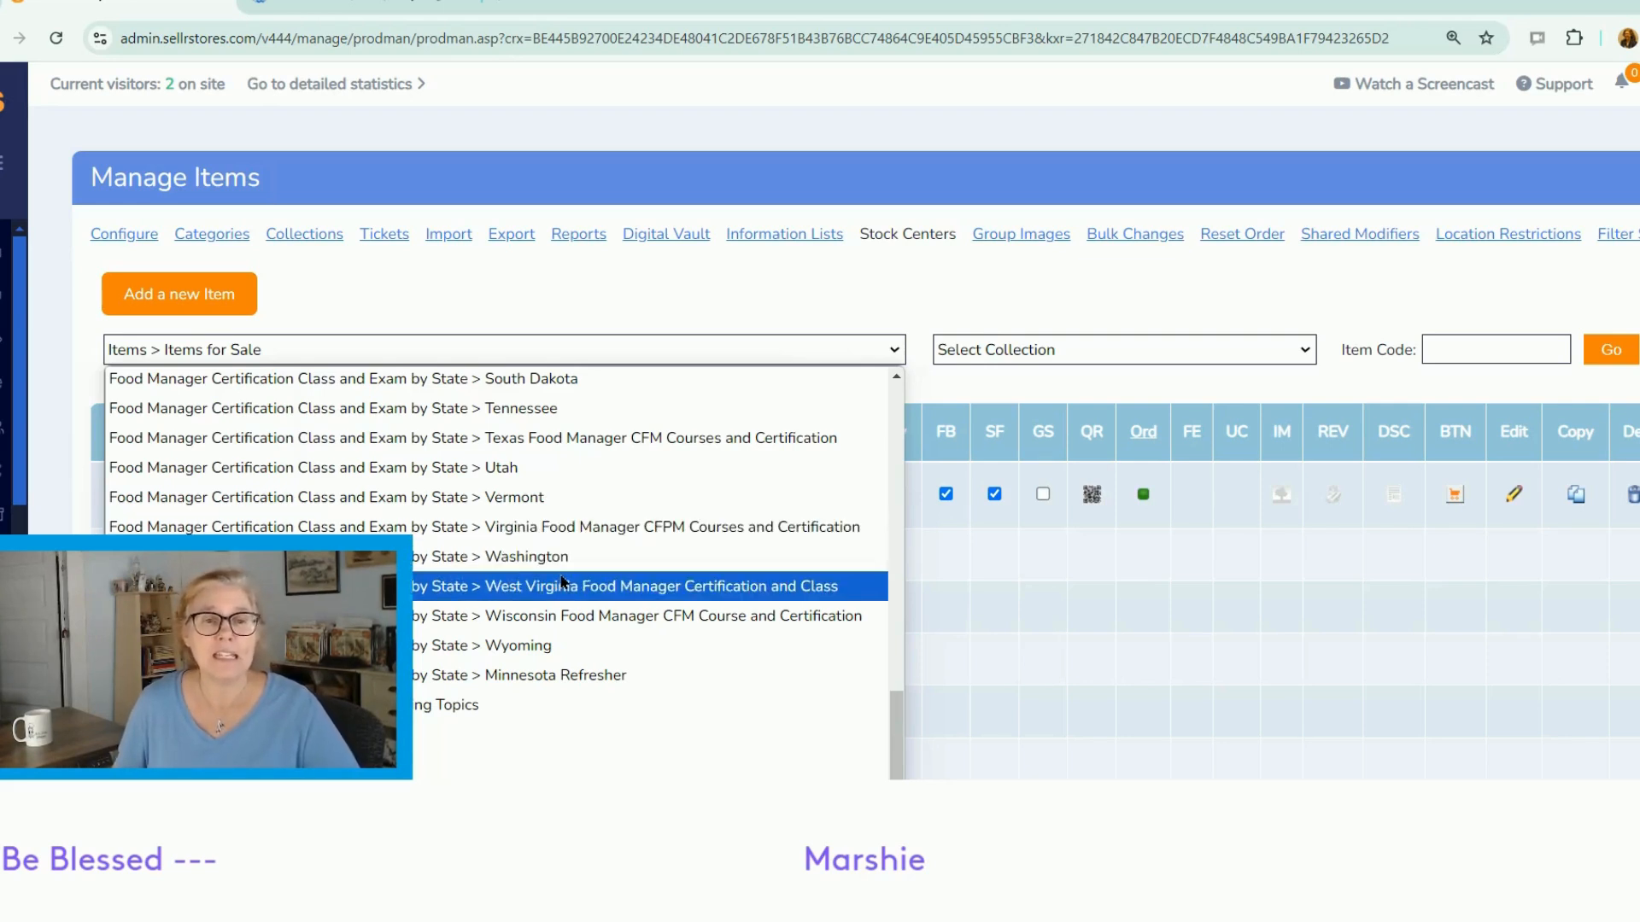
scroll(561, 582, up, 2)
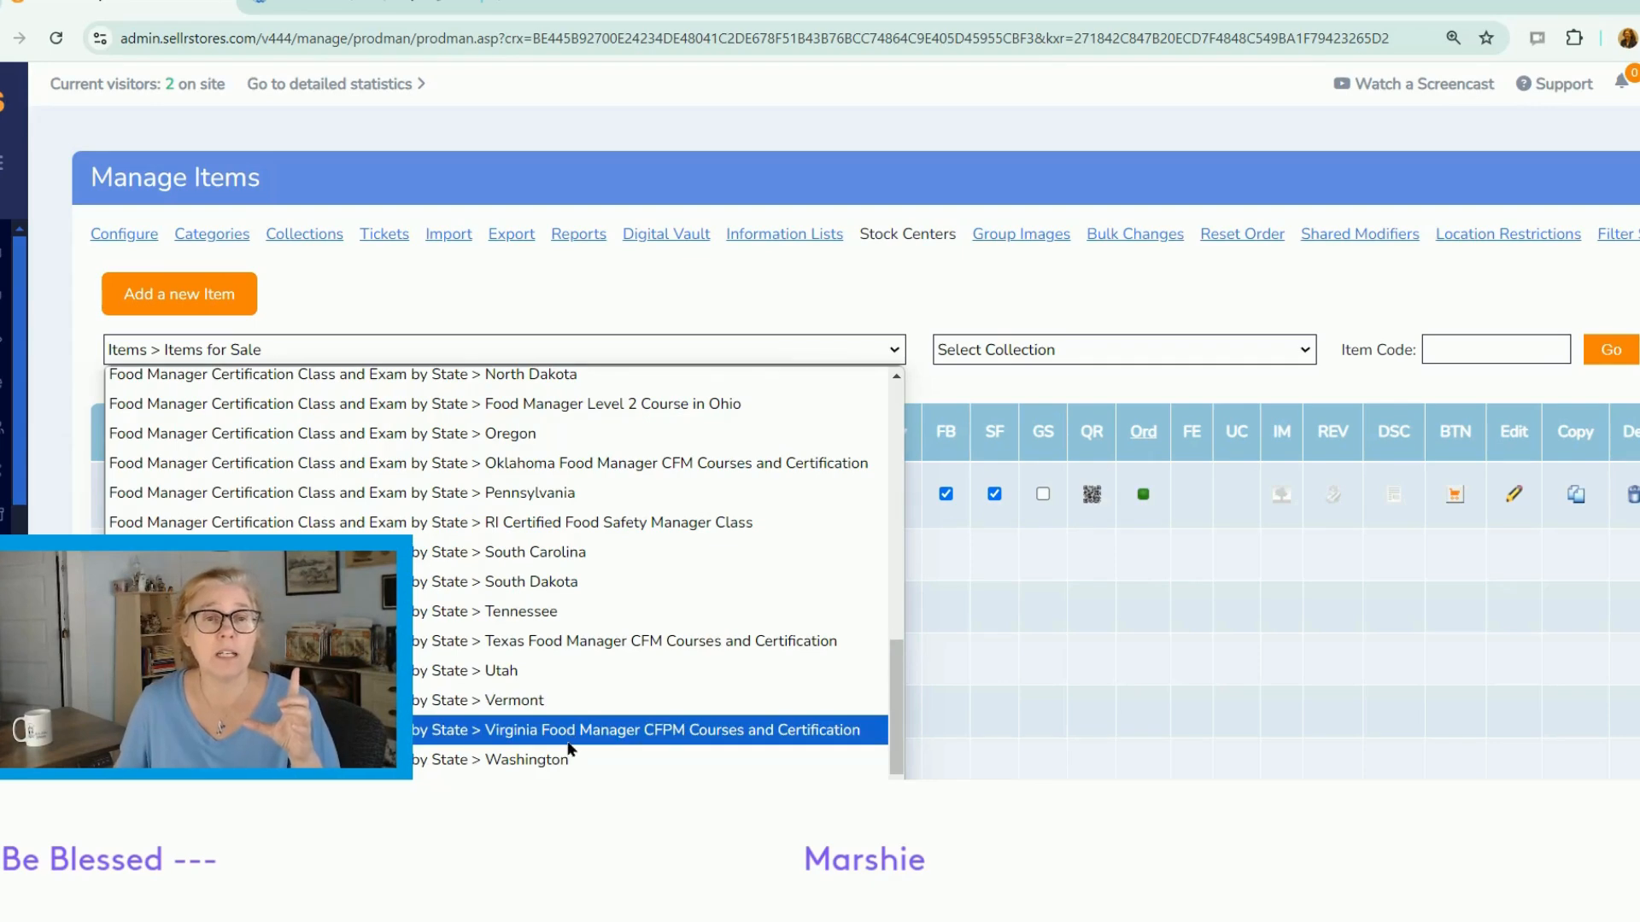
scroll(569, 748, up, 2)
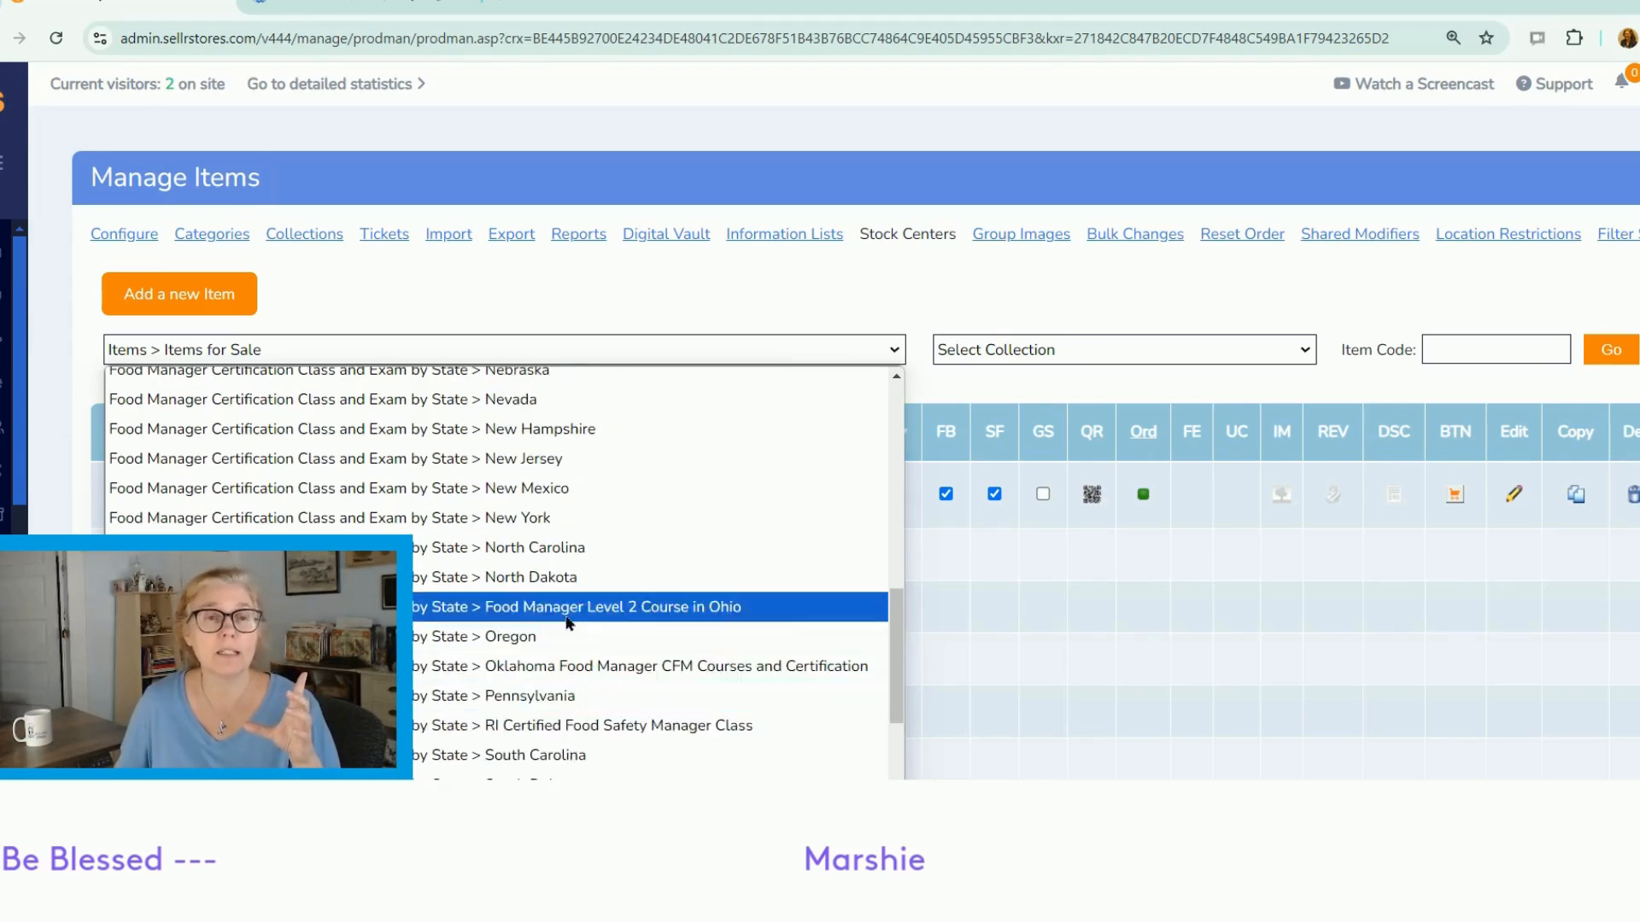
scroll(568, 624, up, 2)
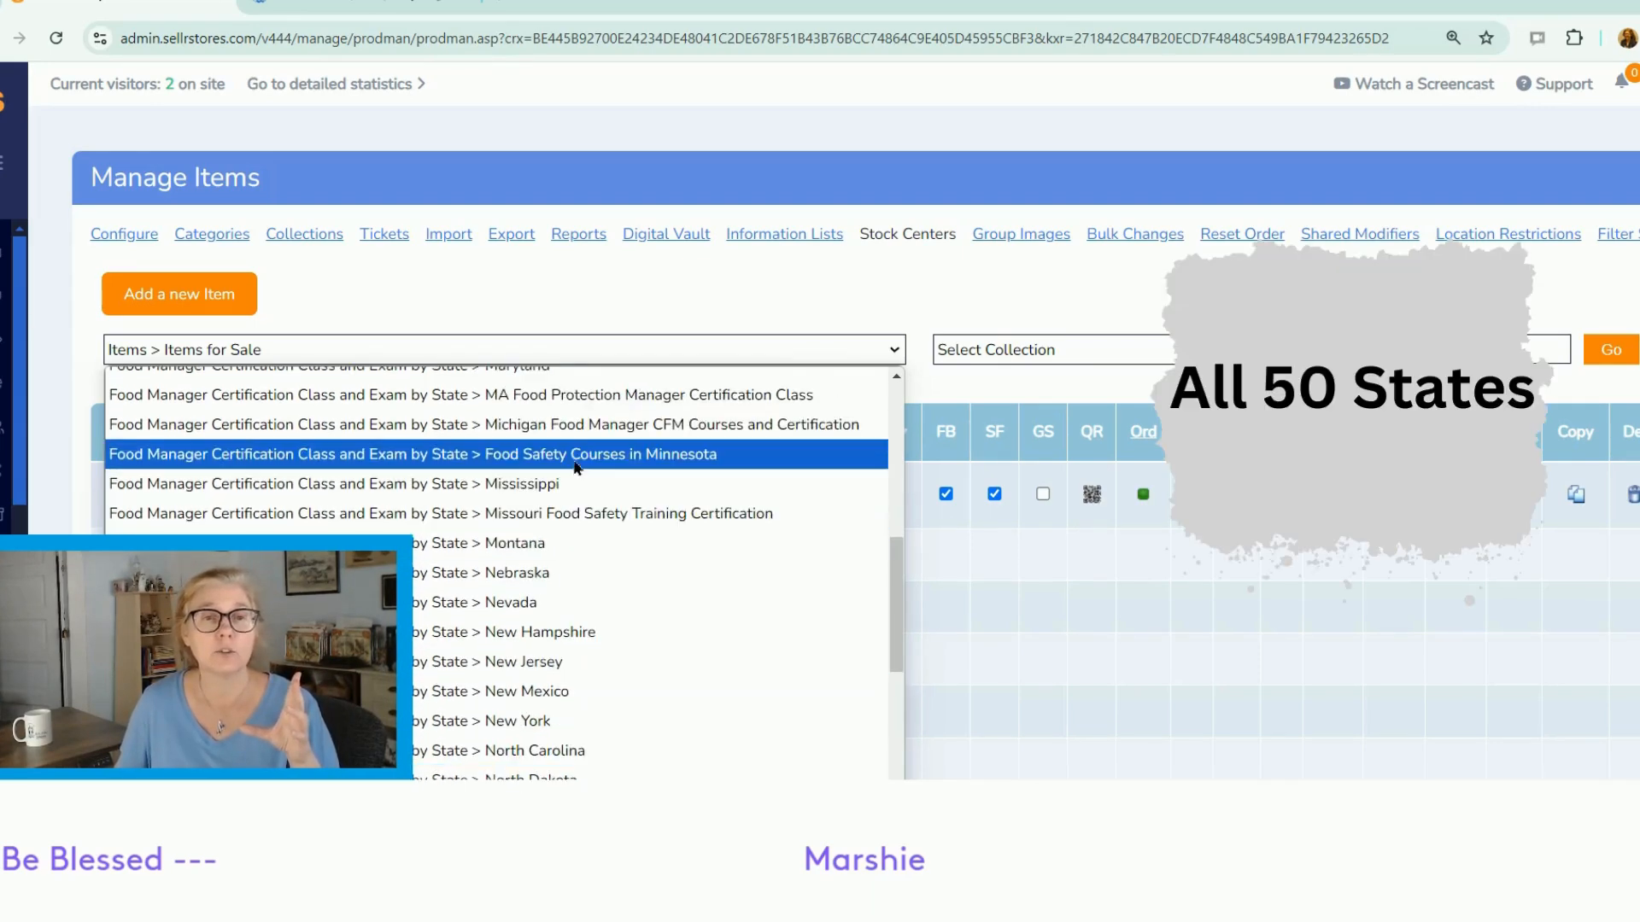
click(575, 461)
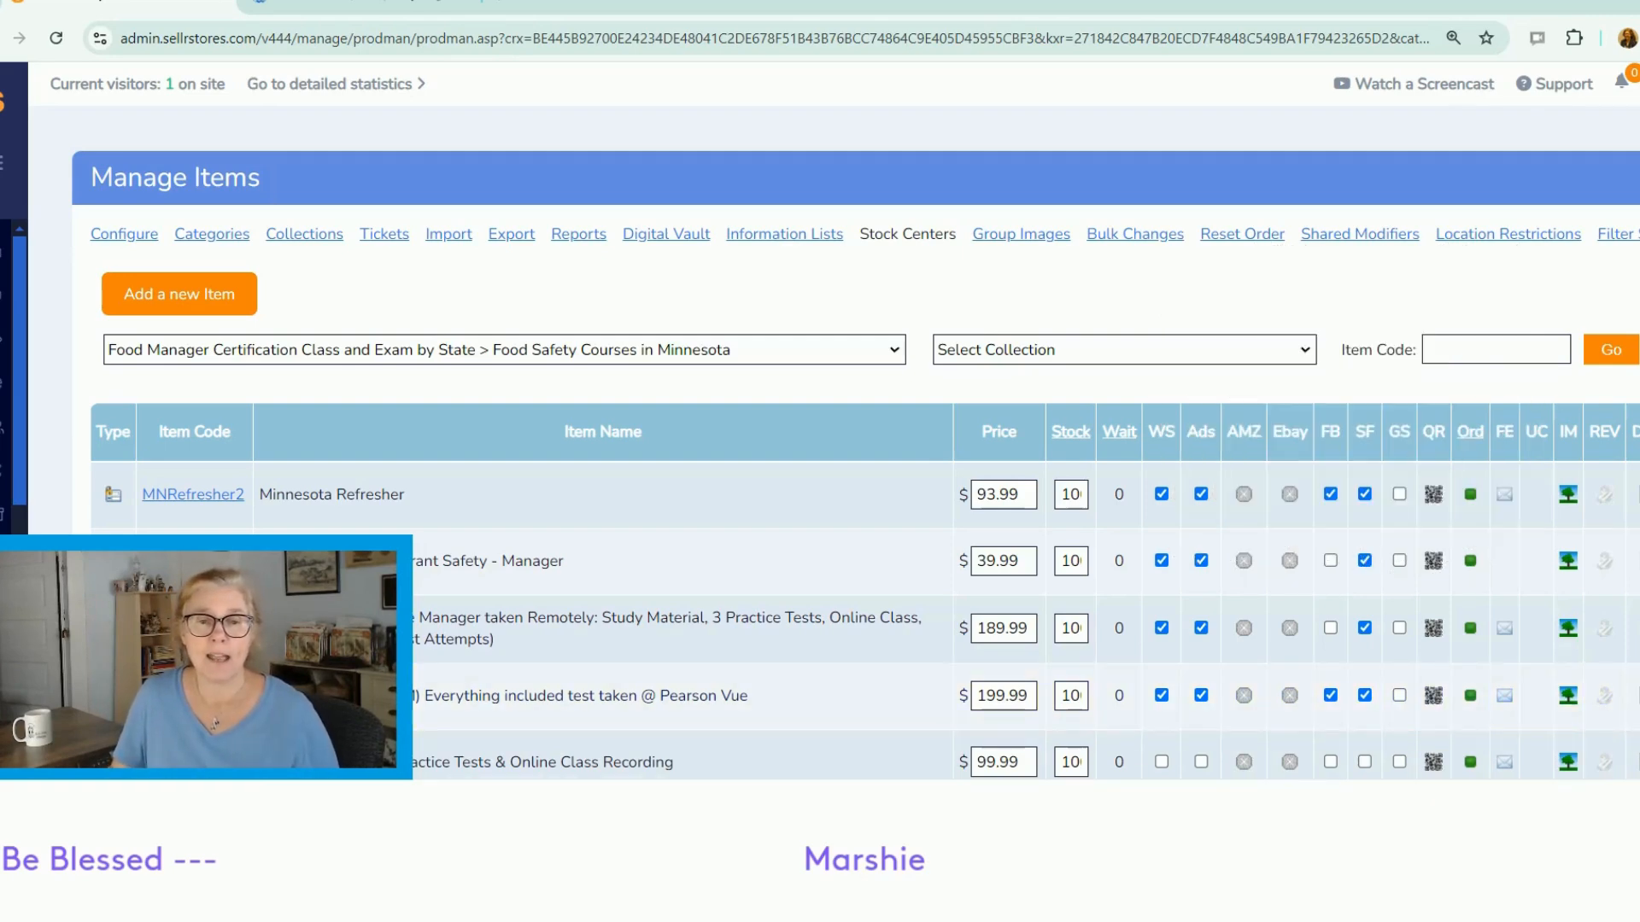
- Open the properties of the "Everything included test taken @ Pearson Vue" item and expand its modifiers
scroll(849, 465, right, 7)
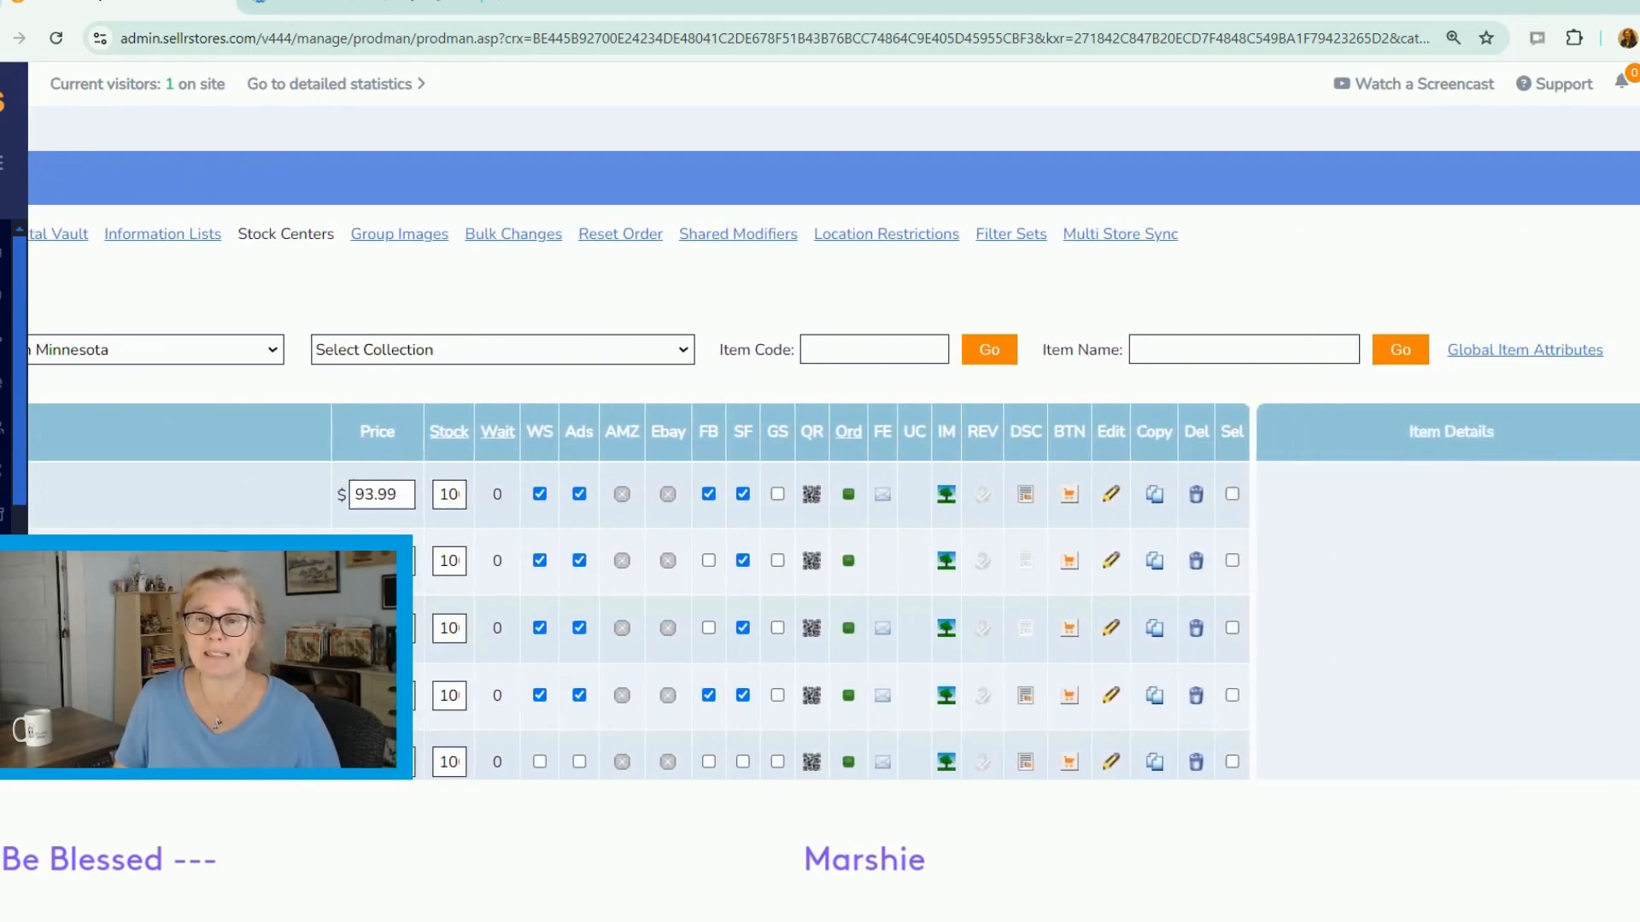
scroll(834, 465, left, 7)
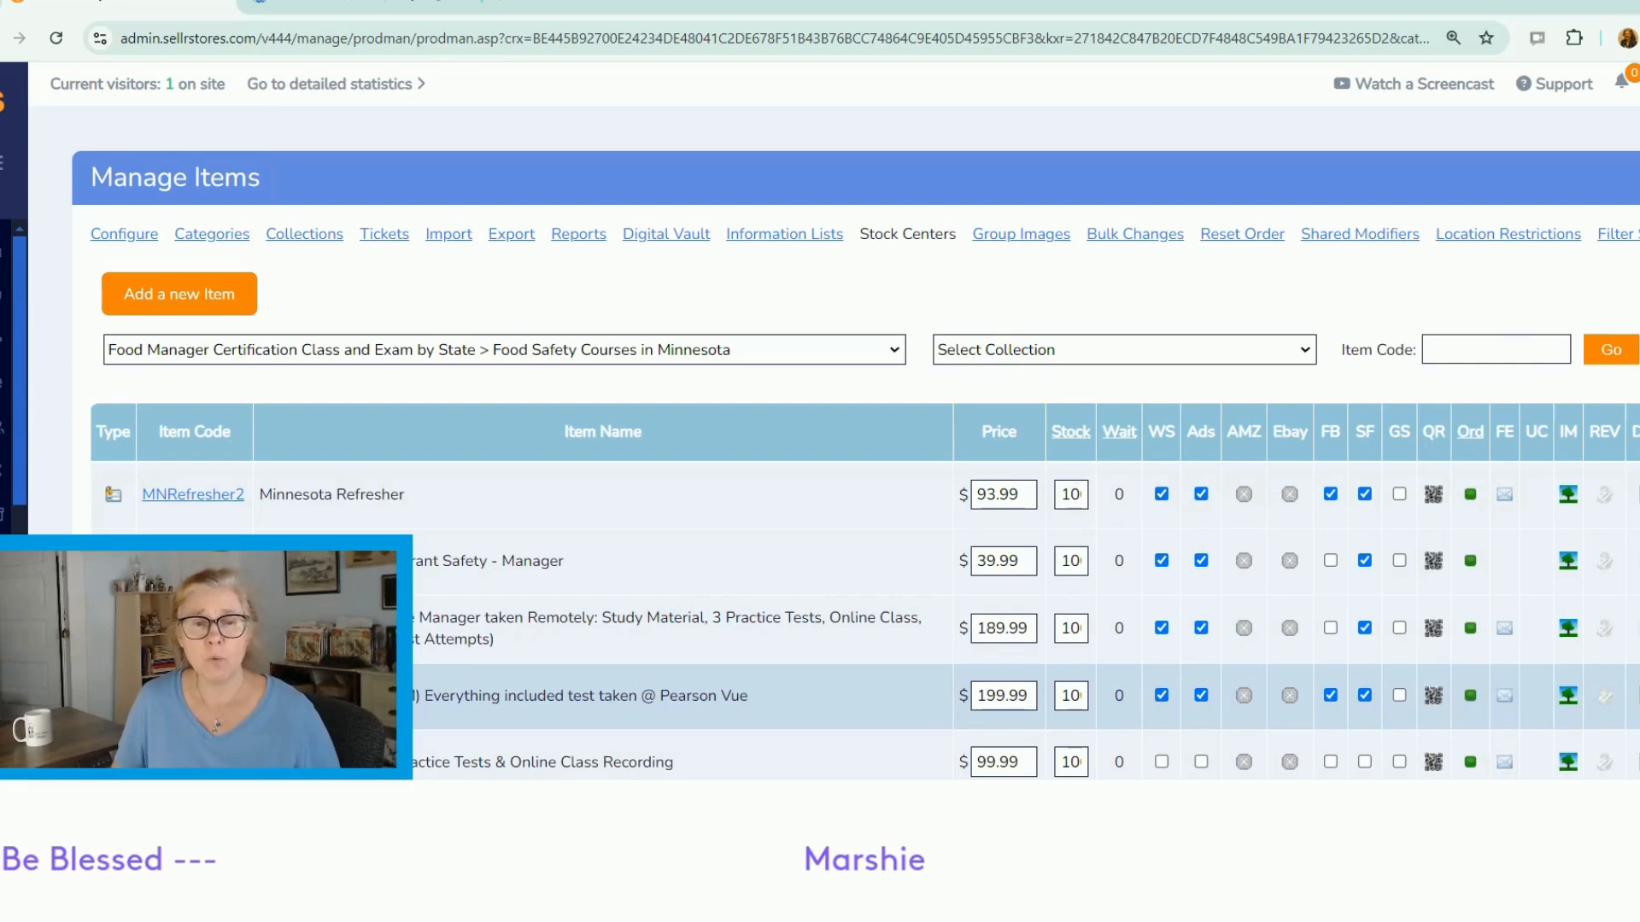
scroll(1364, 665, right, 7)
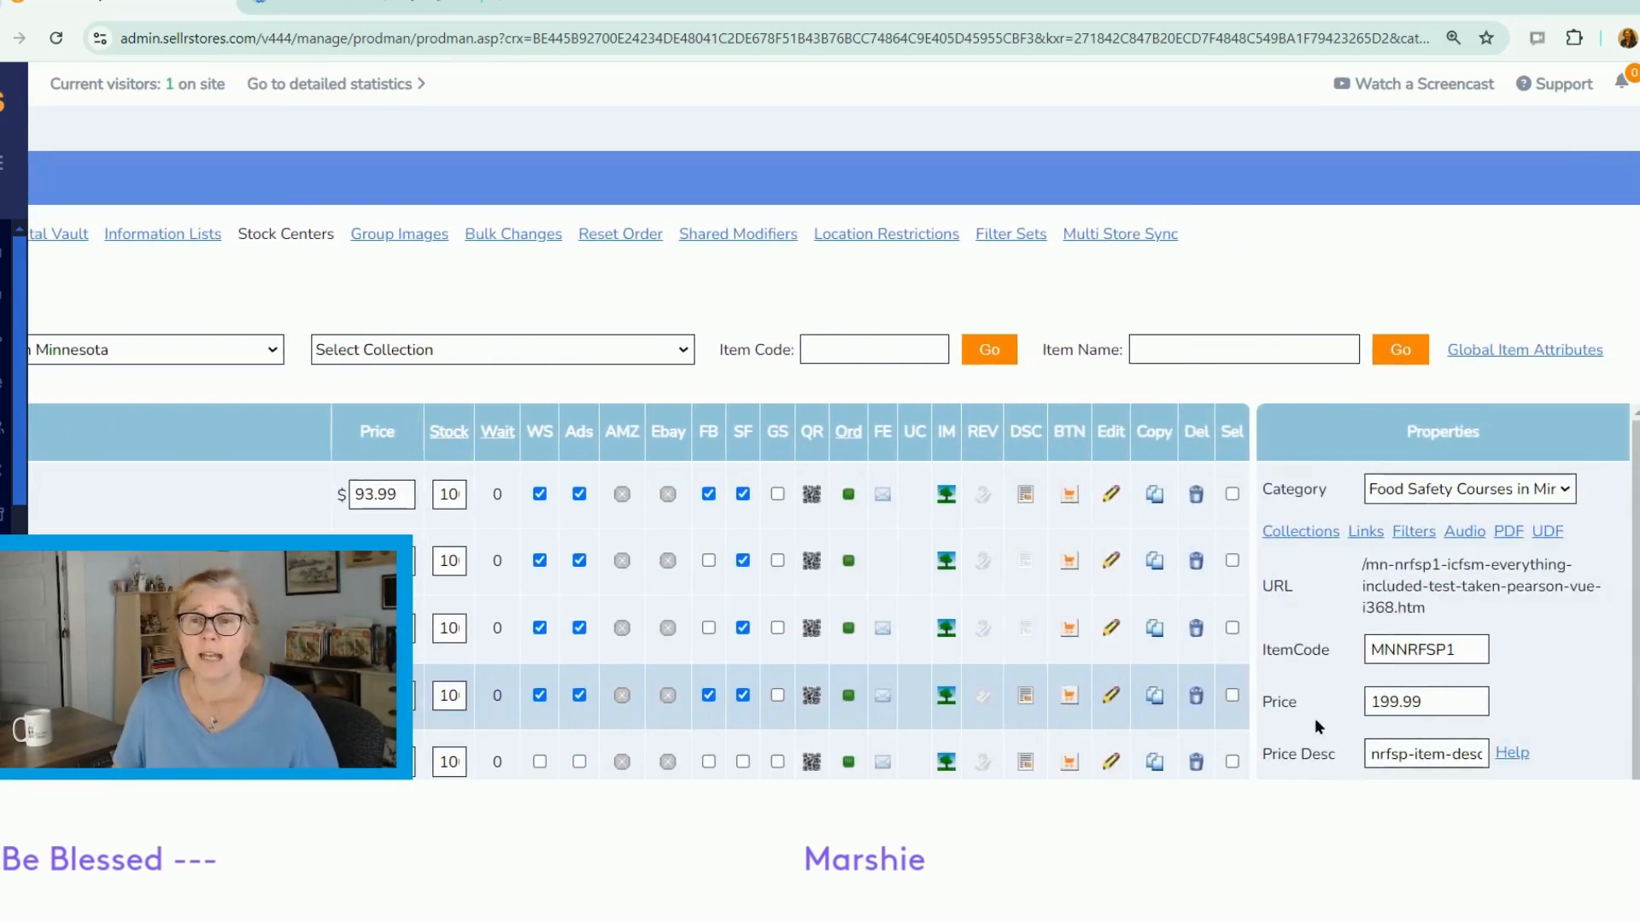
scroll(1364, 664, down, 10)
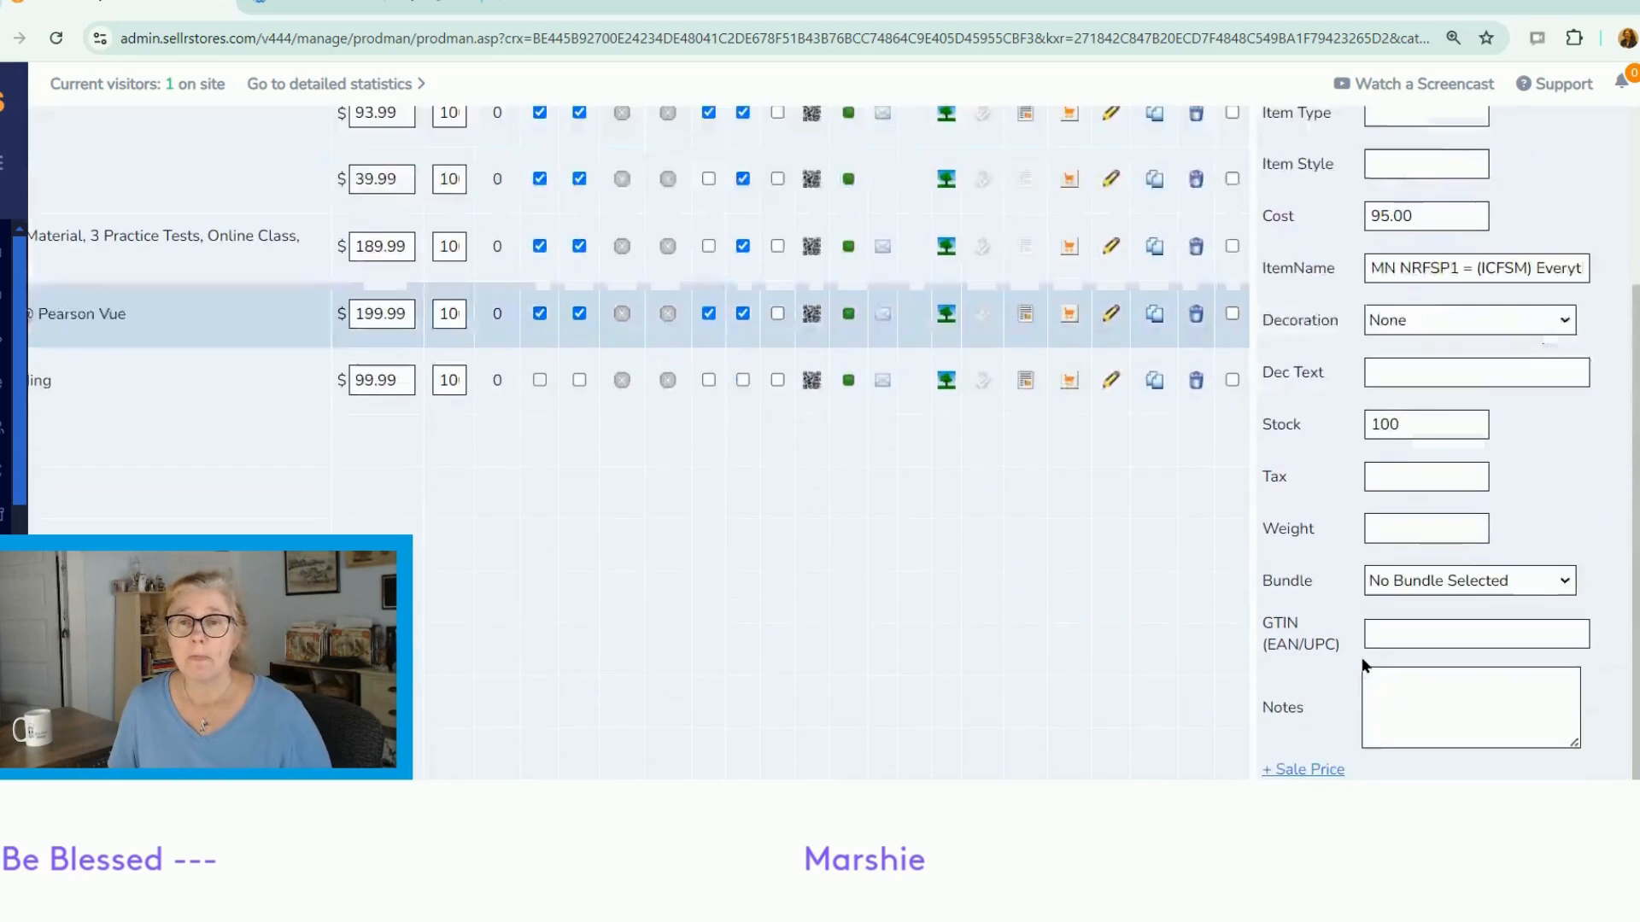
scroll(1343, 581, up, 4)
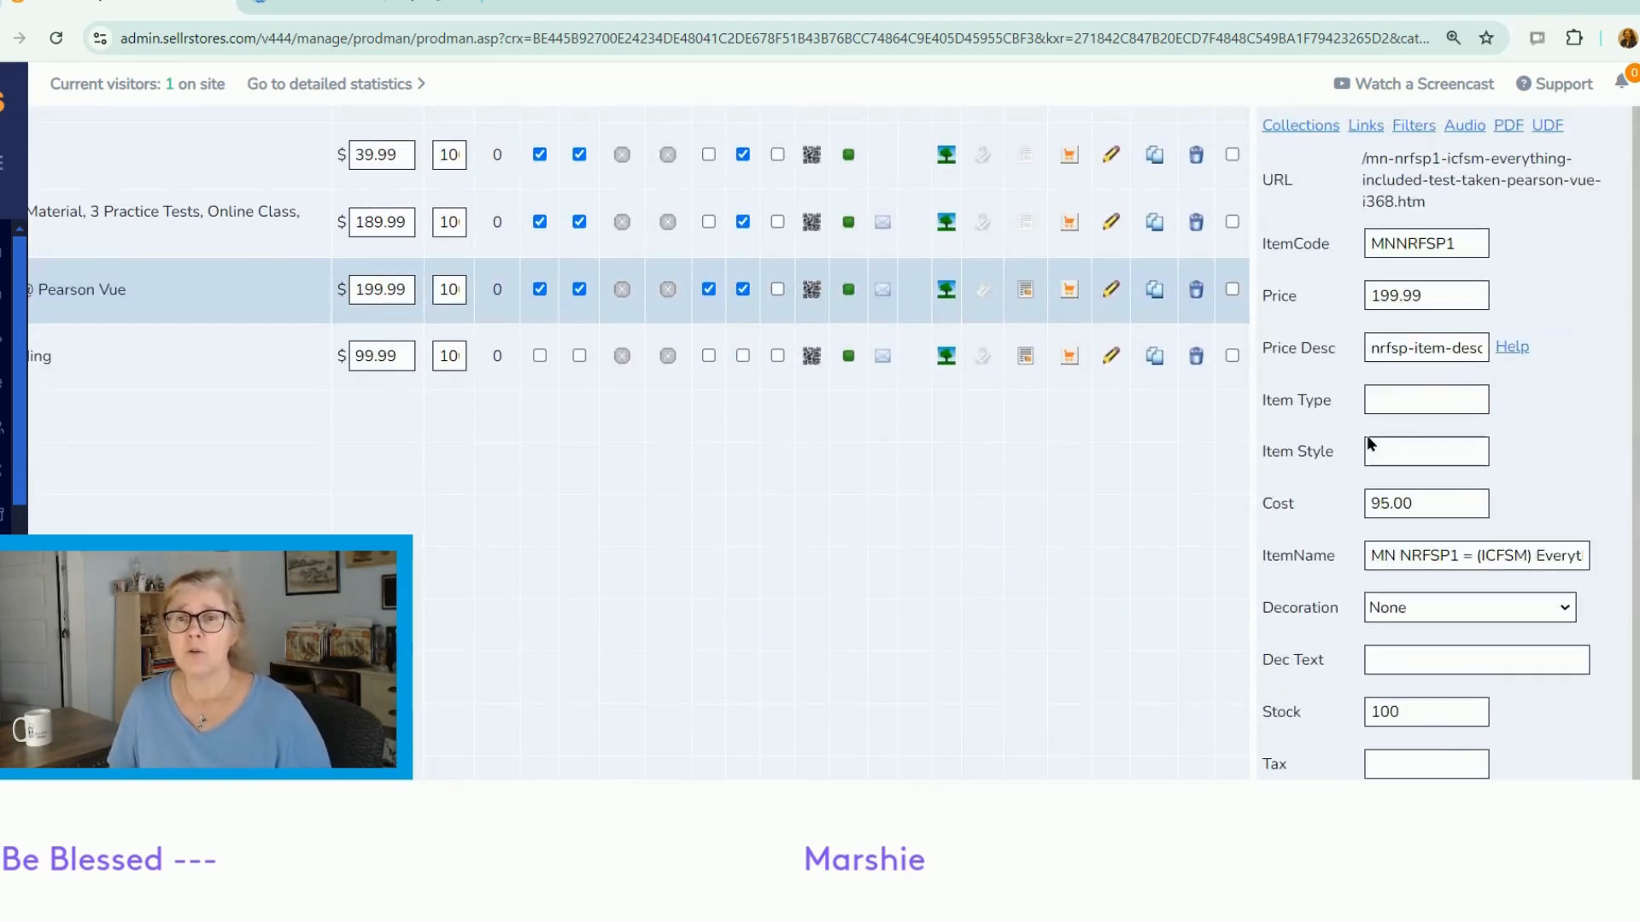
scroll(1394, 357, down, 4)
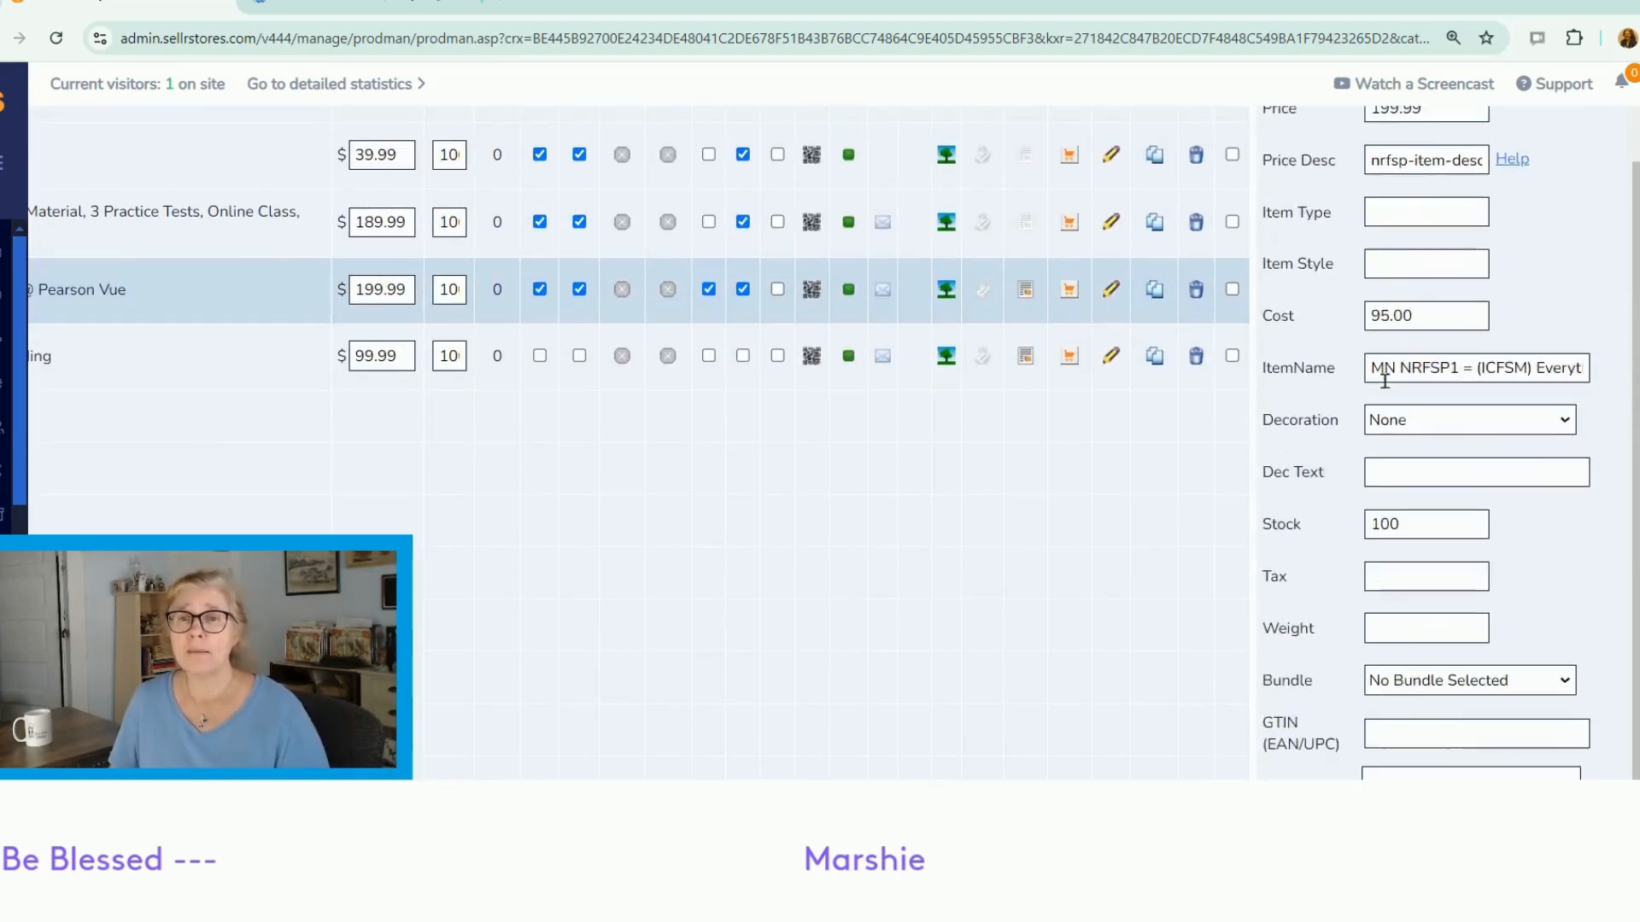
scroll(1311, 570, down, 6)
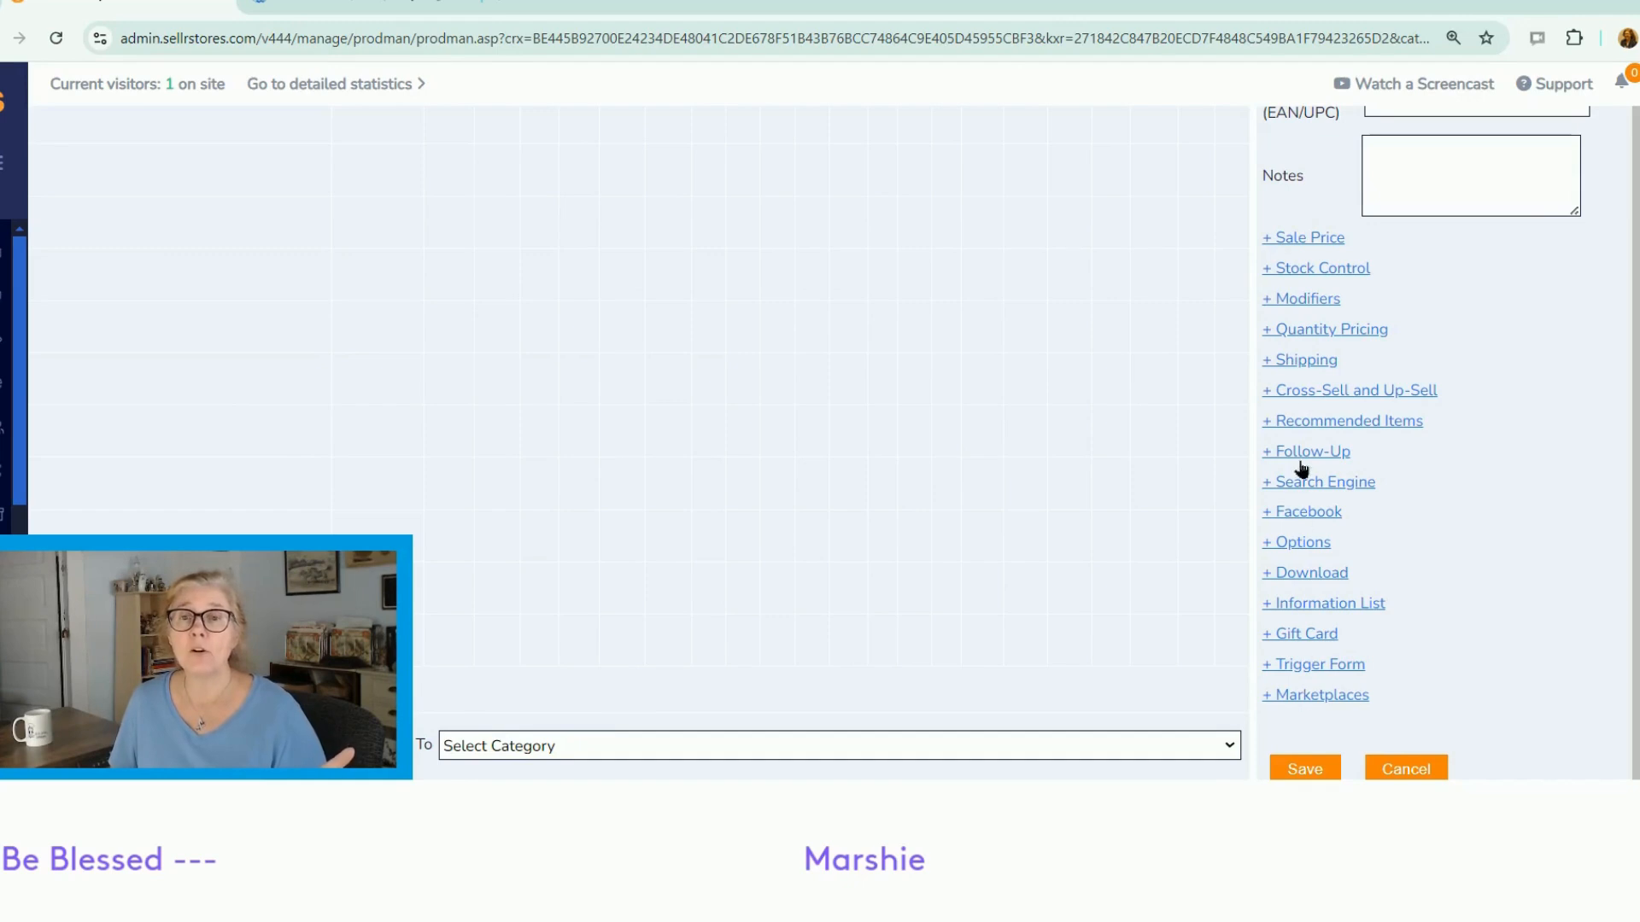
click(1306, 300)
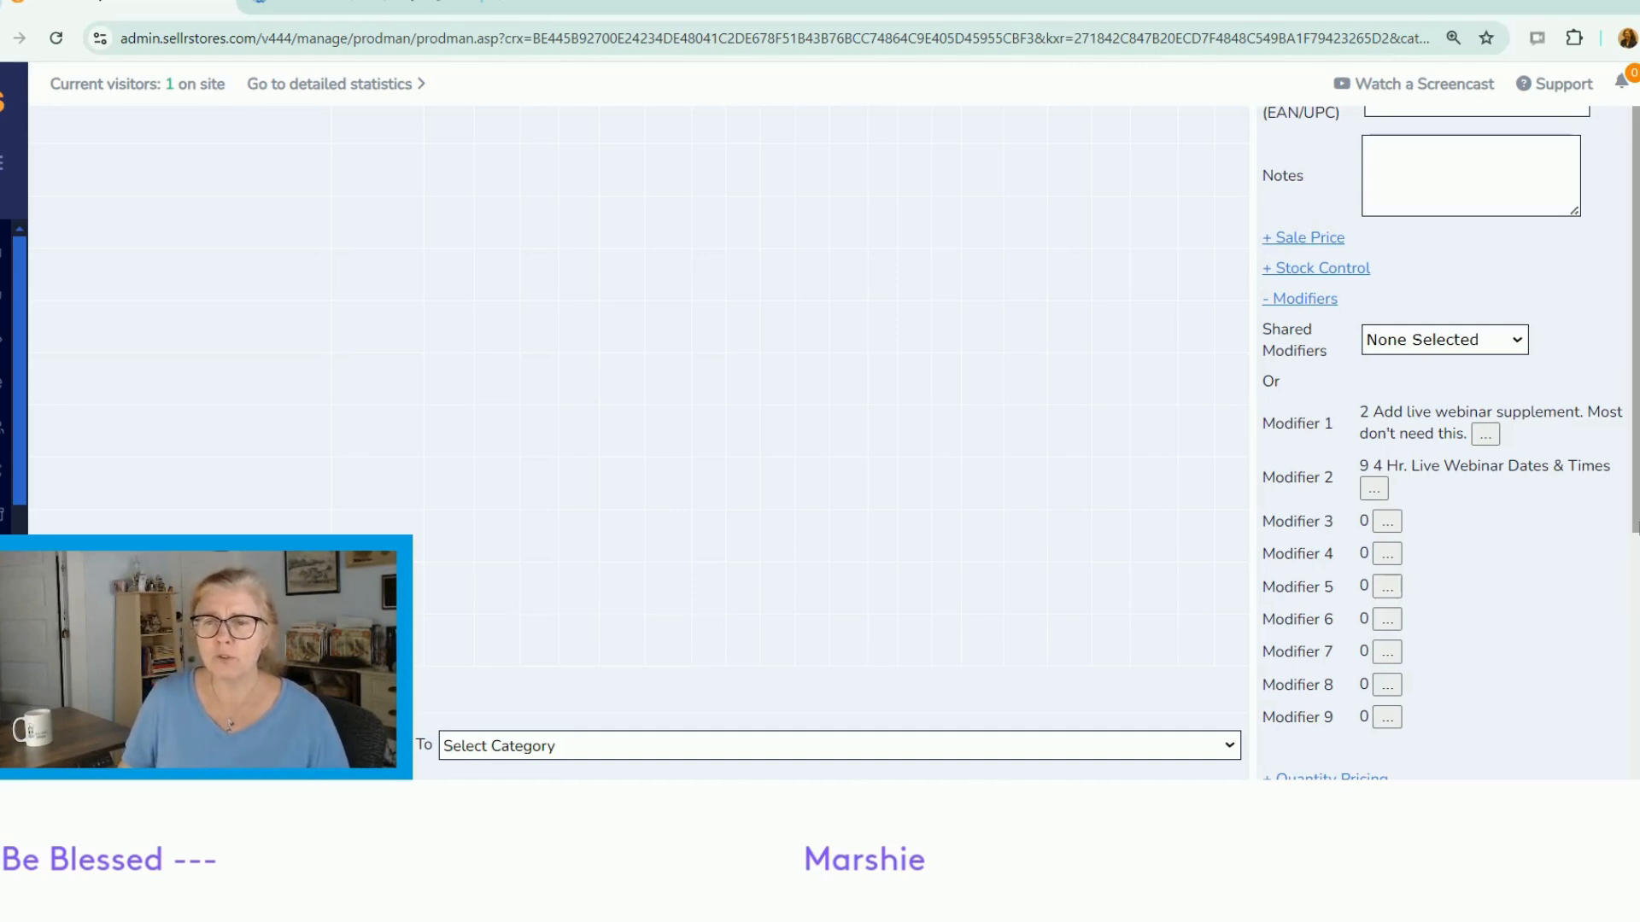
- Open the item's 4 Hr. Live Webinar Dates & Times modifier for editing and go to its empty new value entry
scroll(1633, 598, down, 5)
scroll(1608, 547, up, 4)
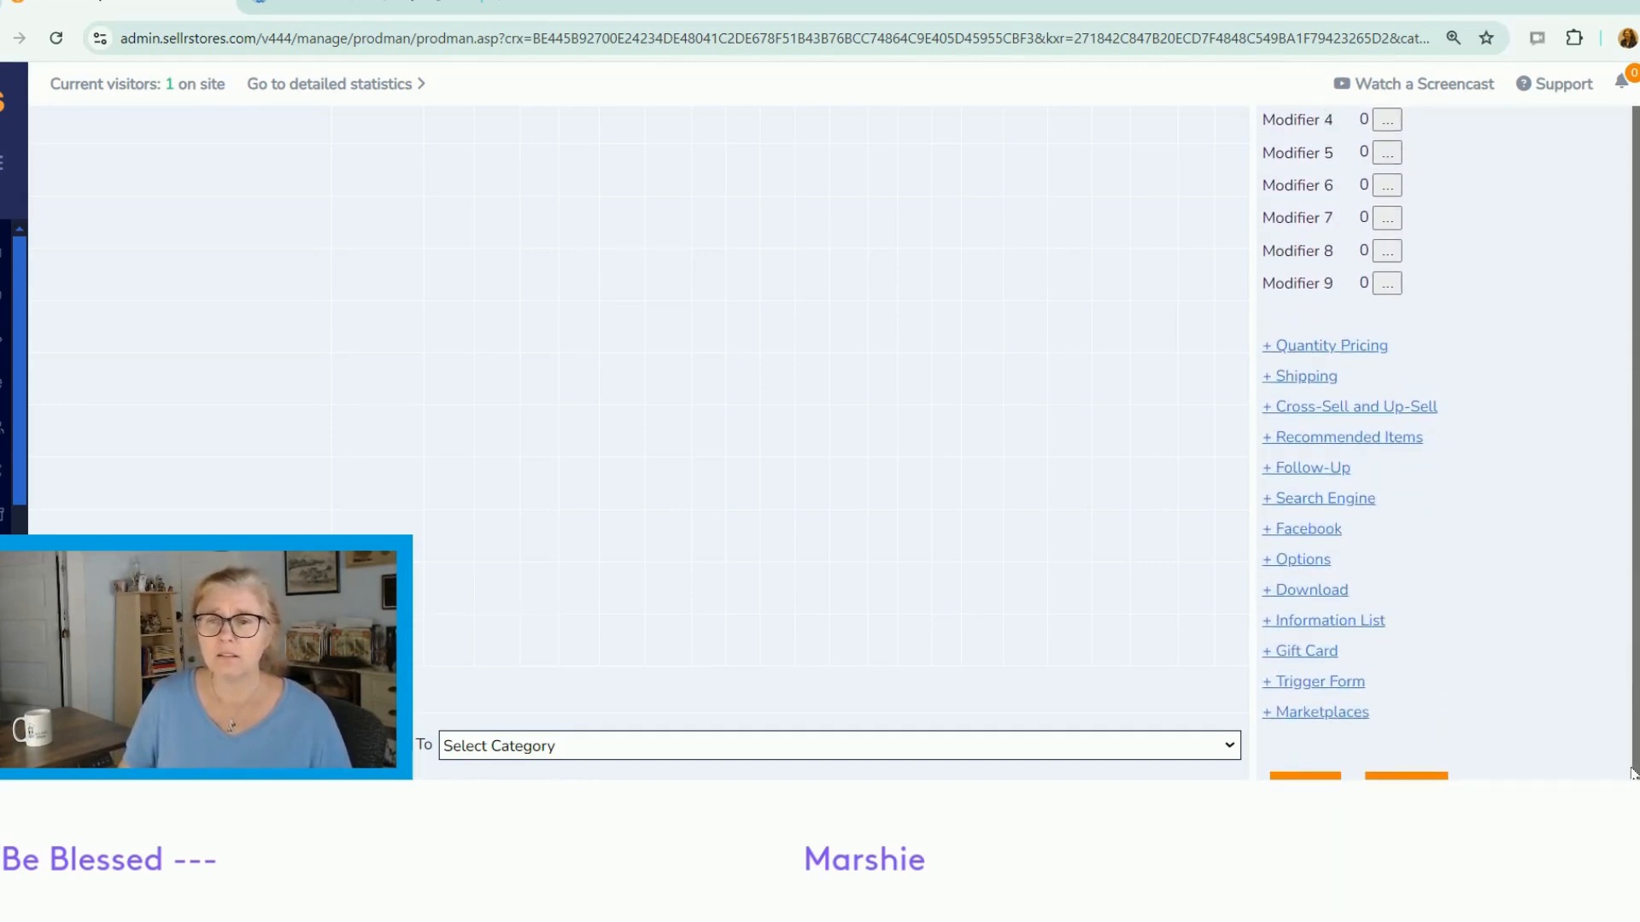
scroll(1607, 548, up, 1)
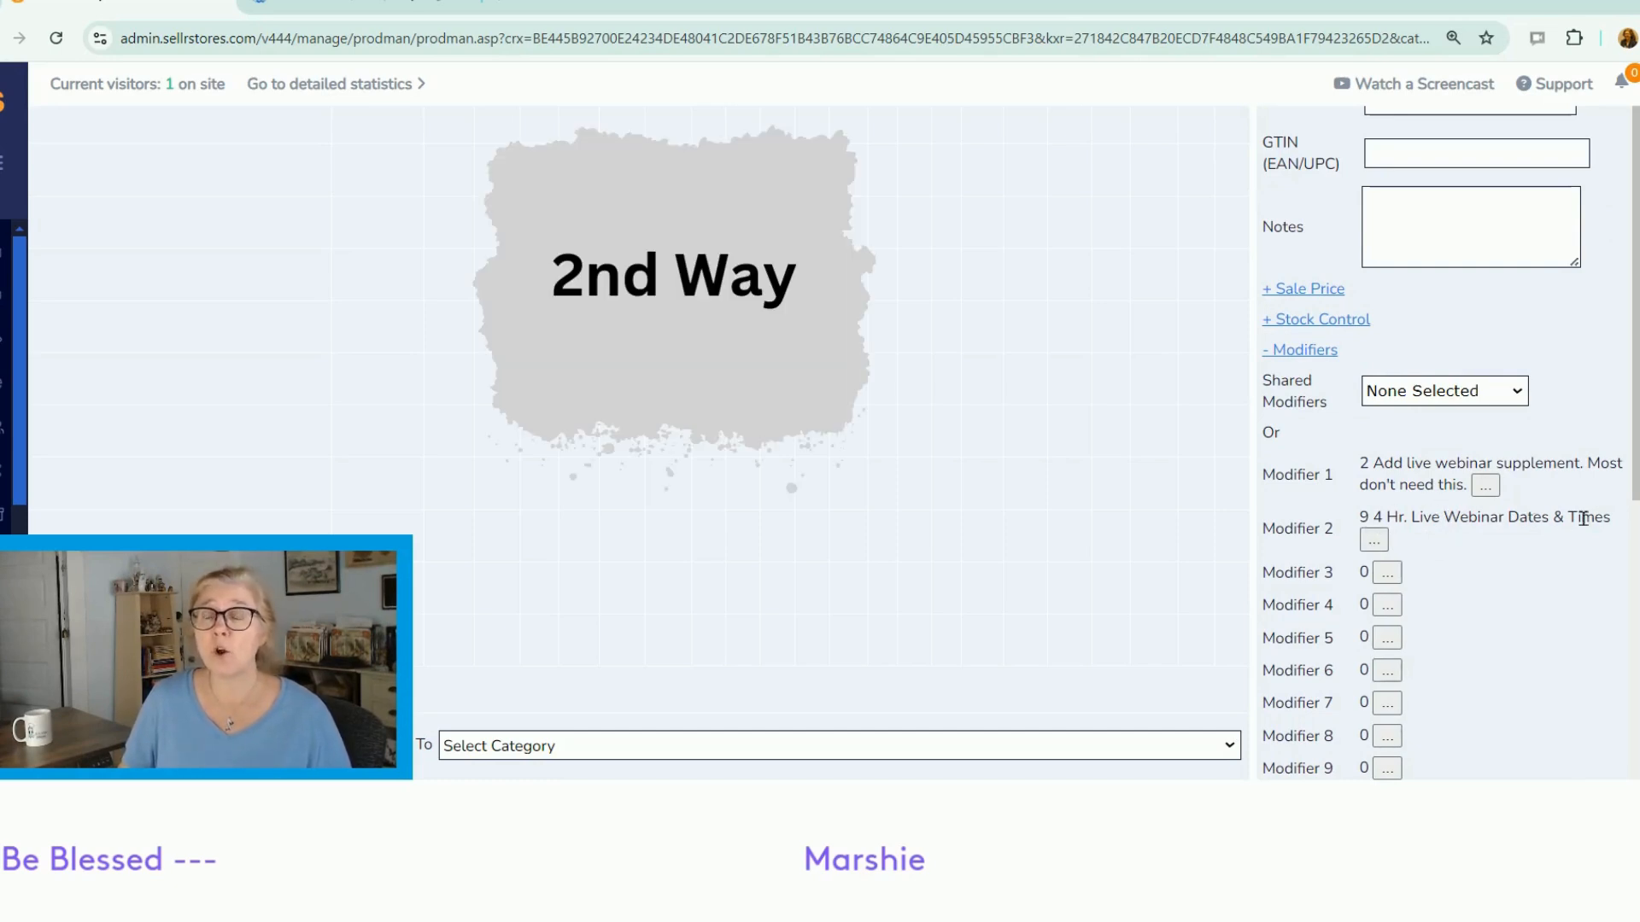
click(1374, 540)
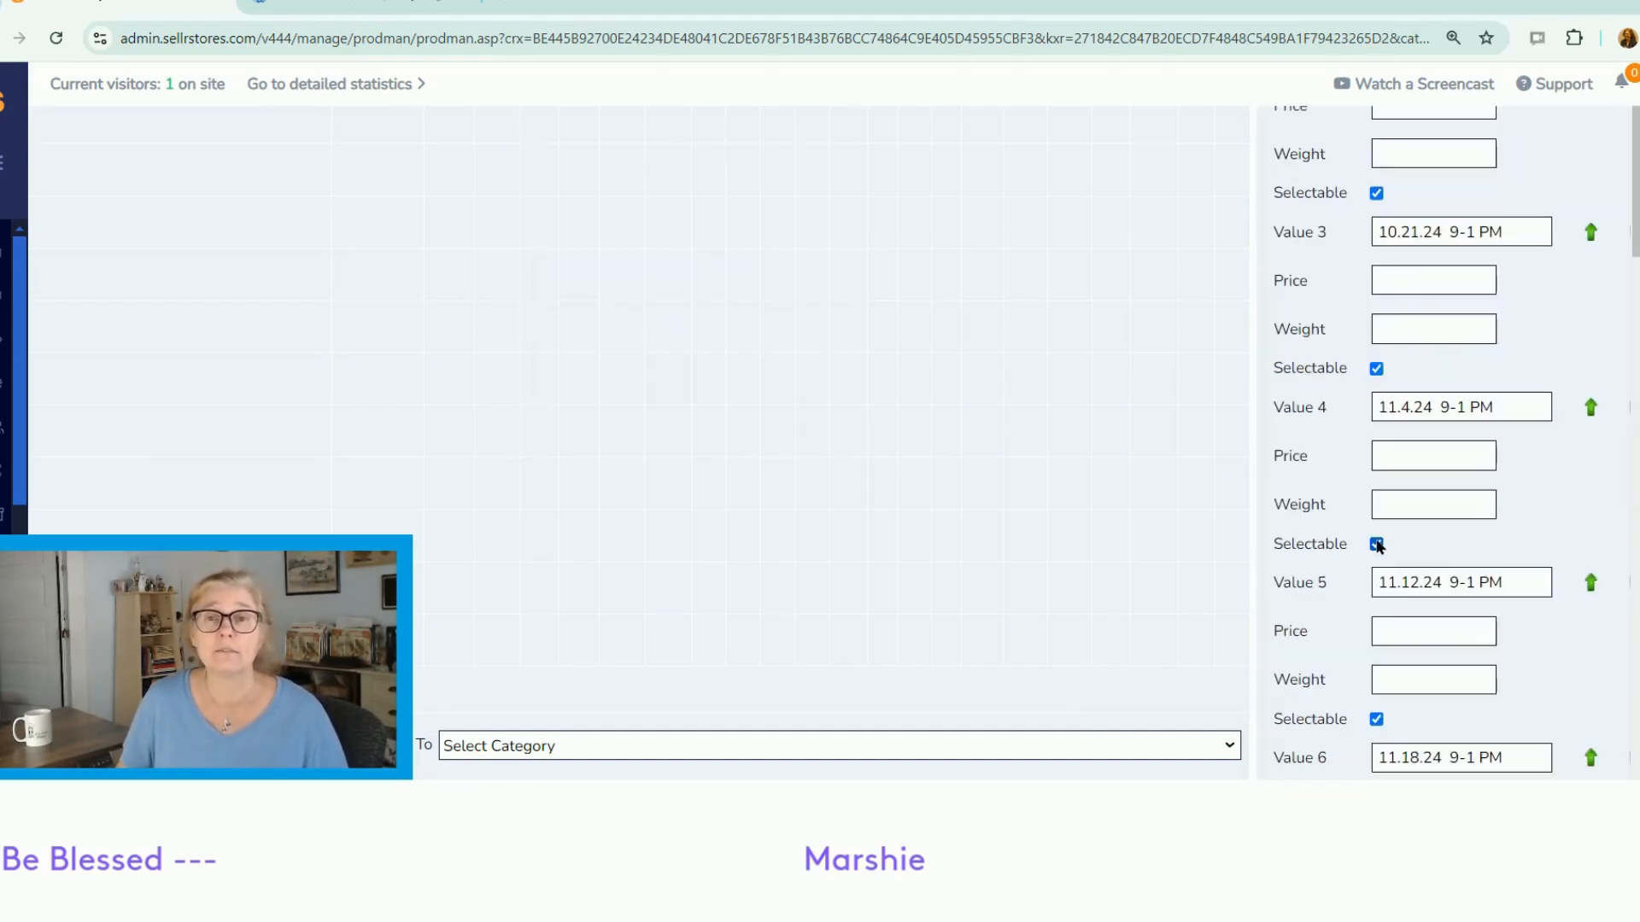
scroll(1433, 345, up, 6)
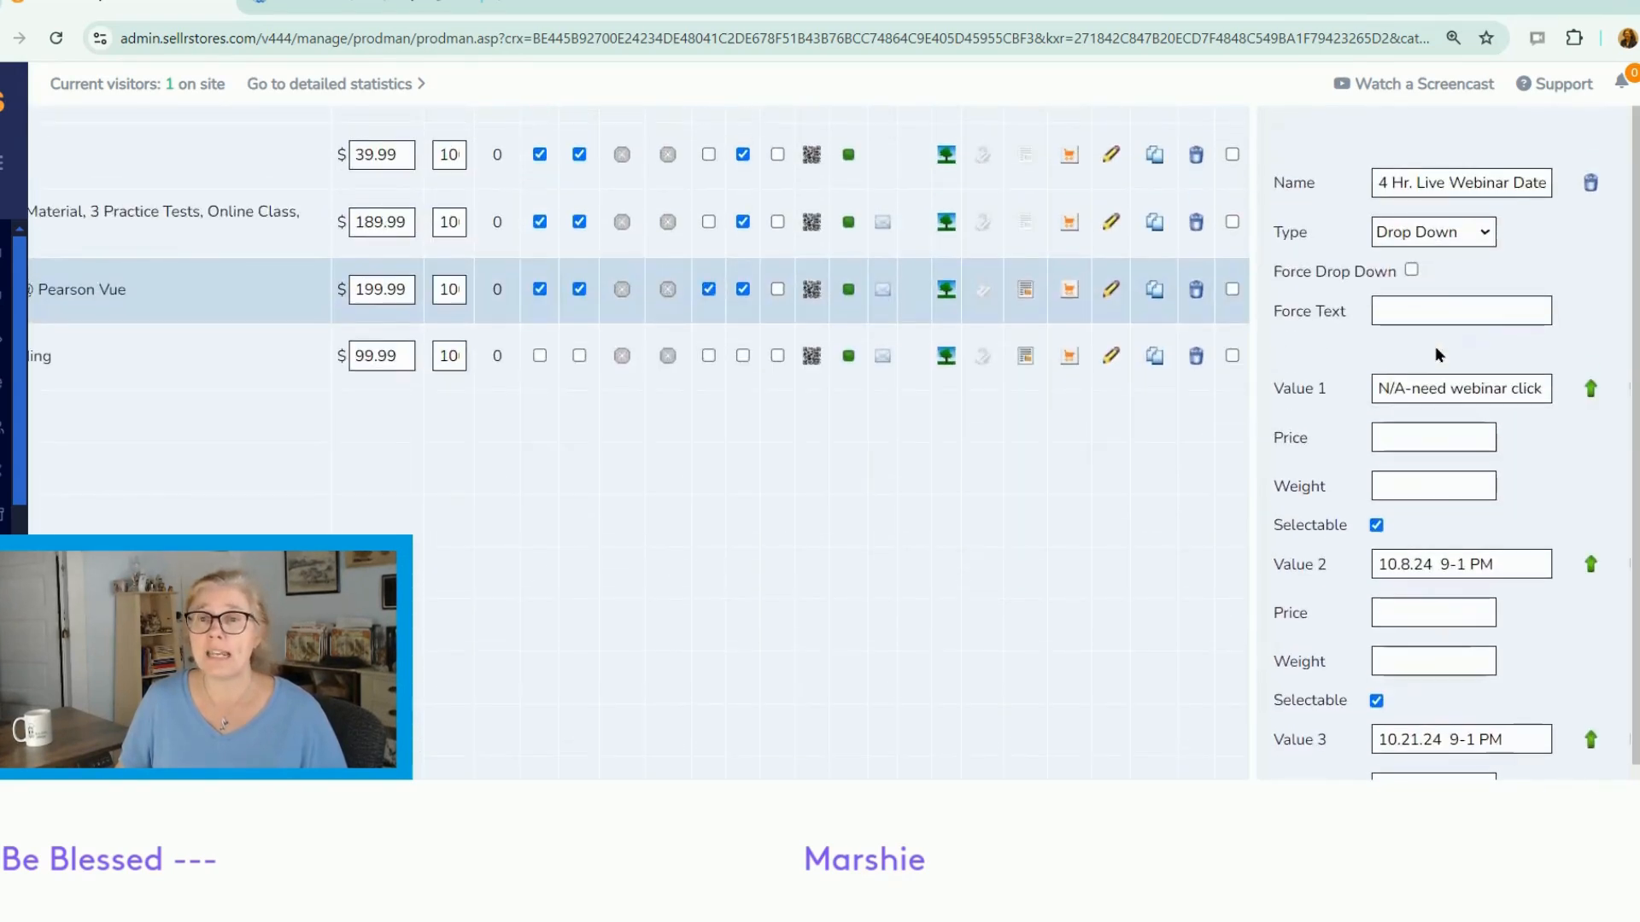
scroll(1434, 346, down, 15)
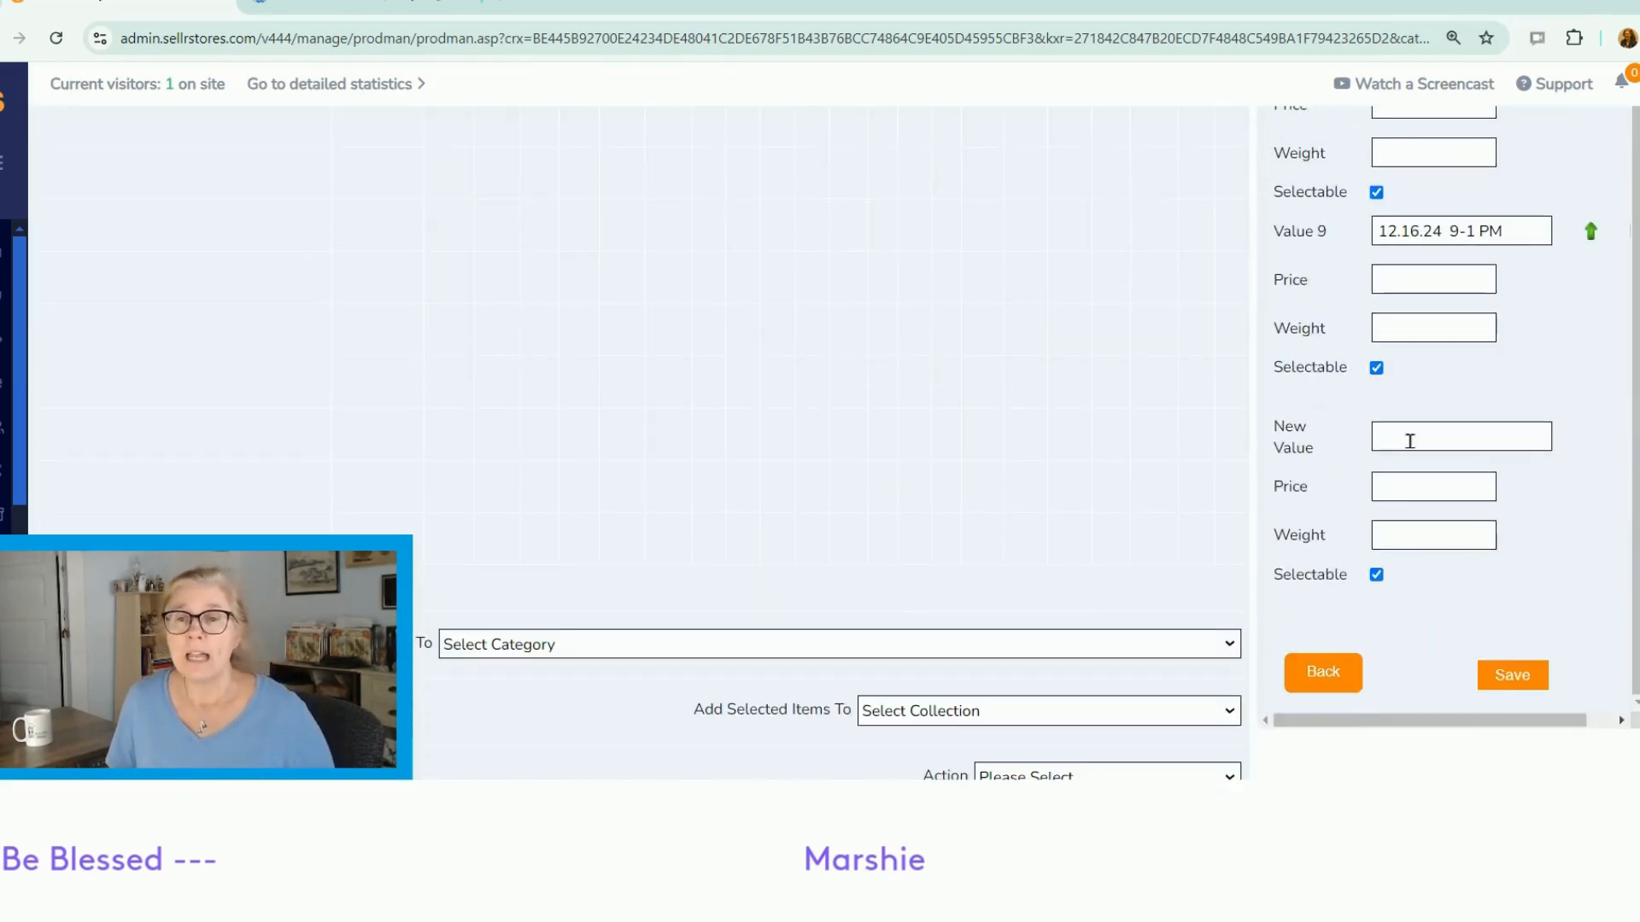
- Add 1.13.25 9-1 PM as a new value of the webinar dates modifier and save it
click(1423, 438)
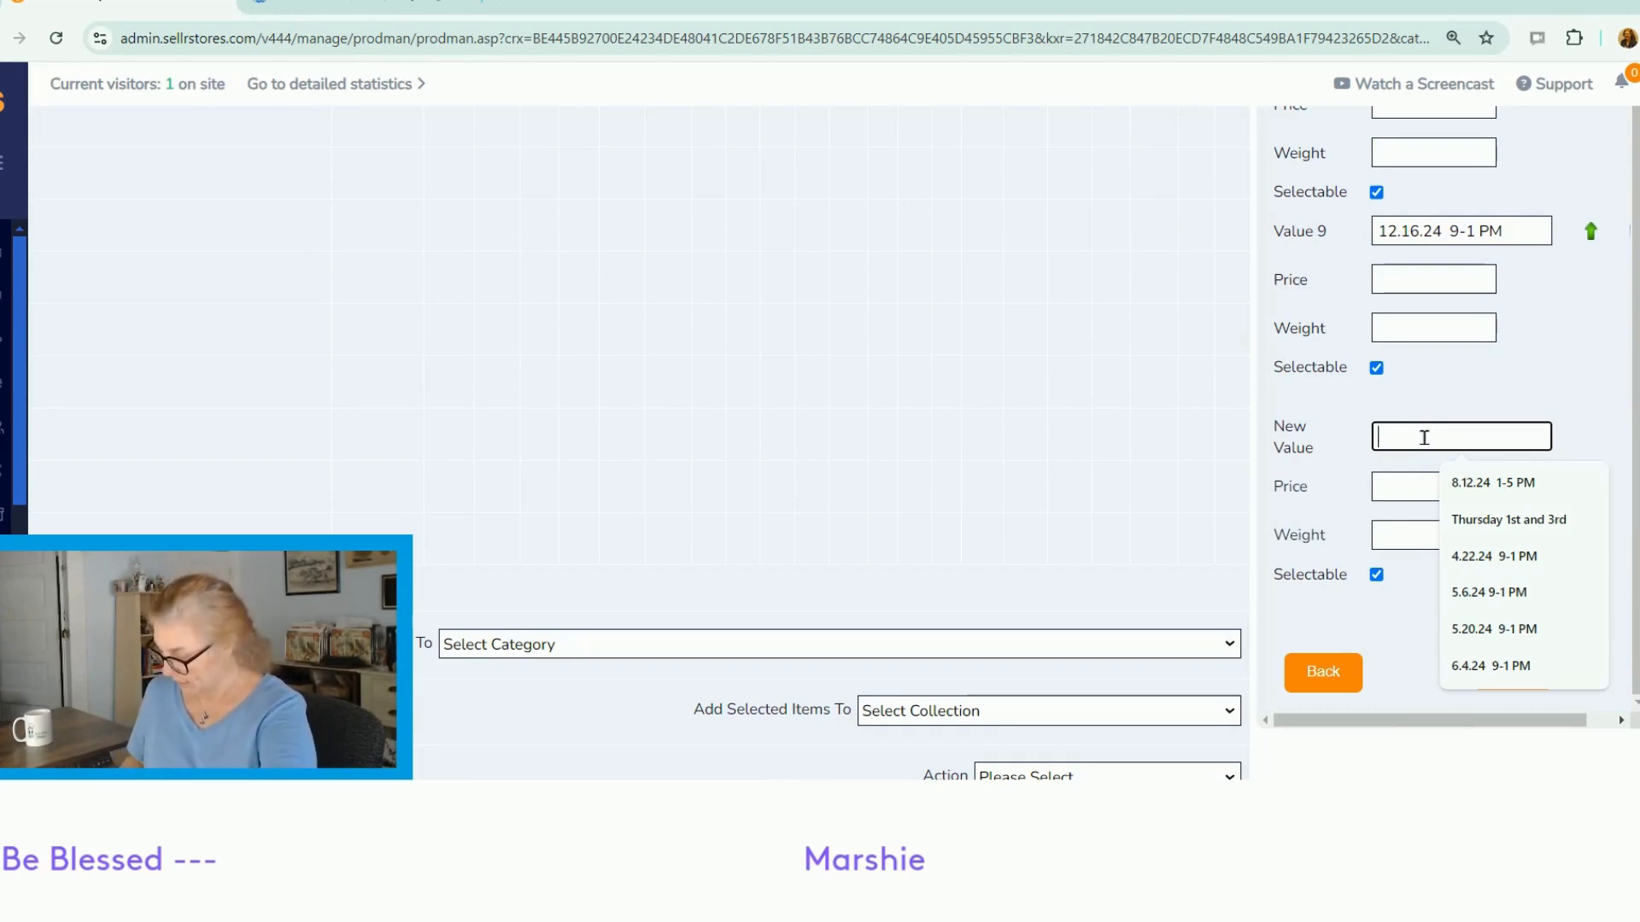
text(1.13.25 9-1 PM)
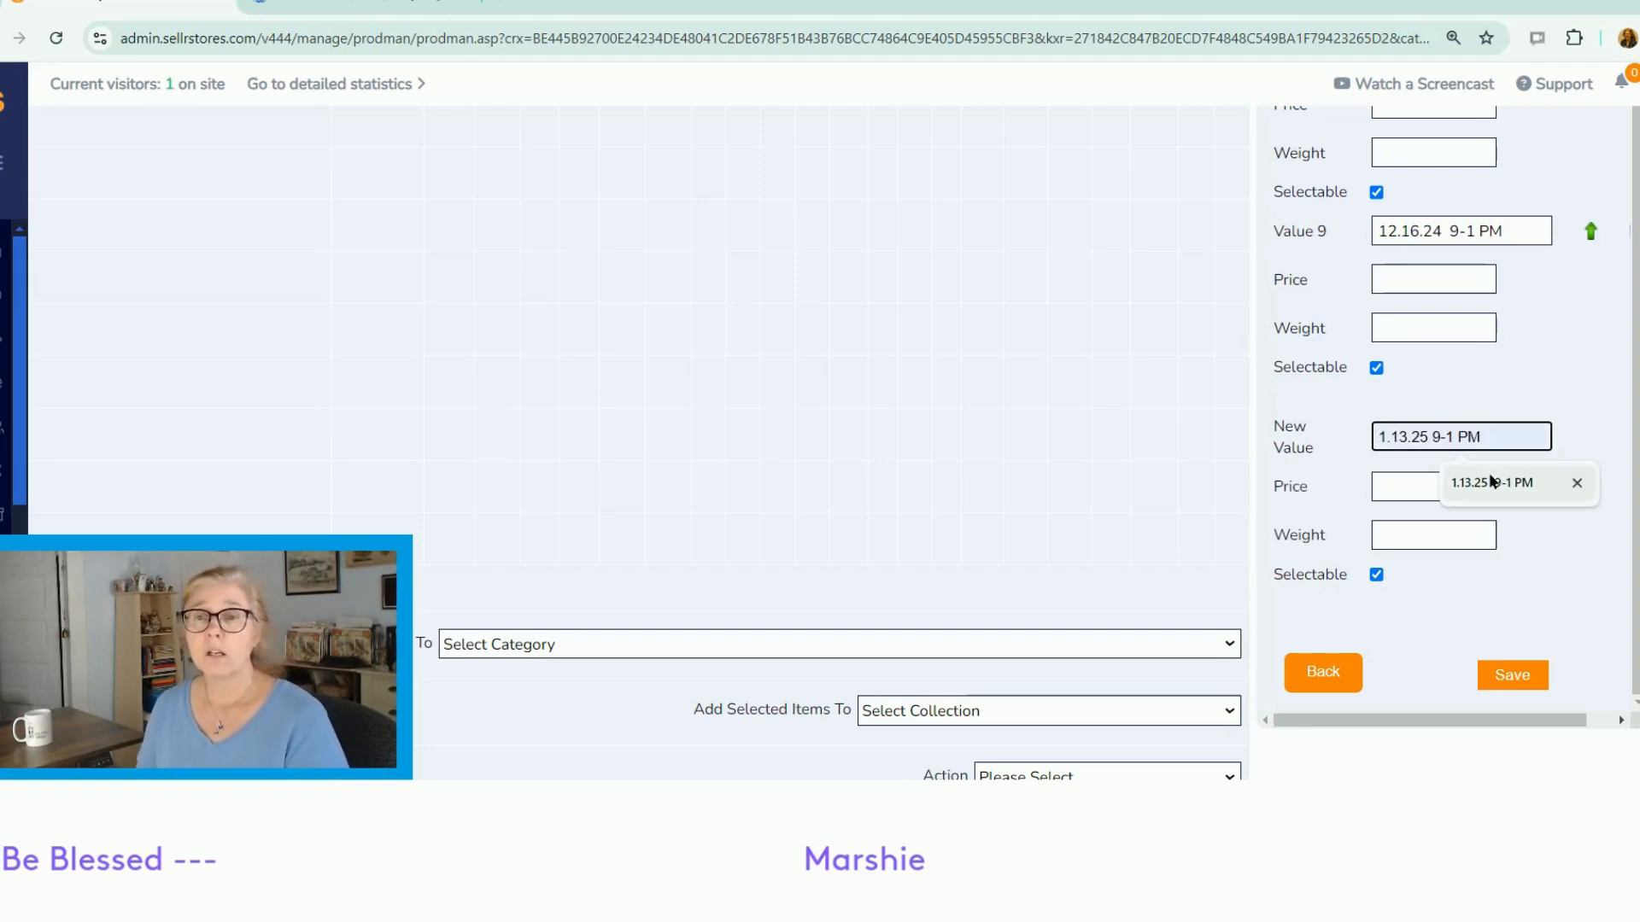
click(1490, 482)
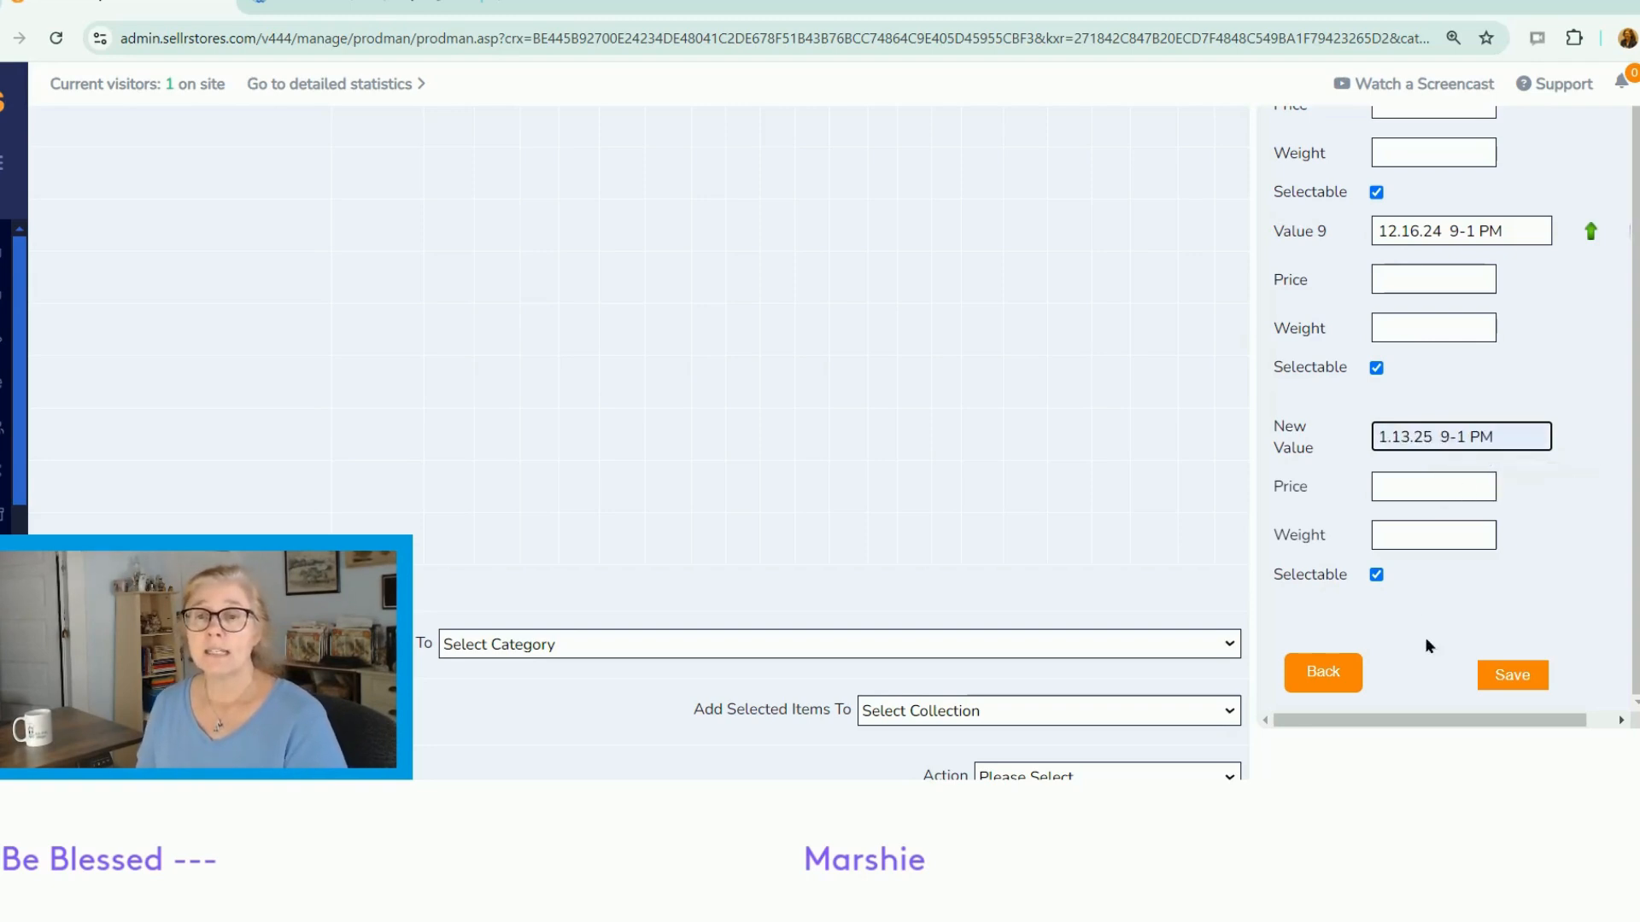
click(1510, 675)
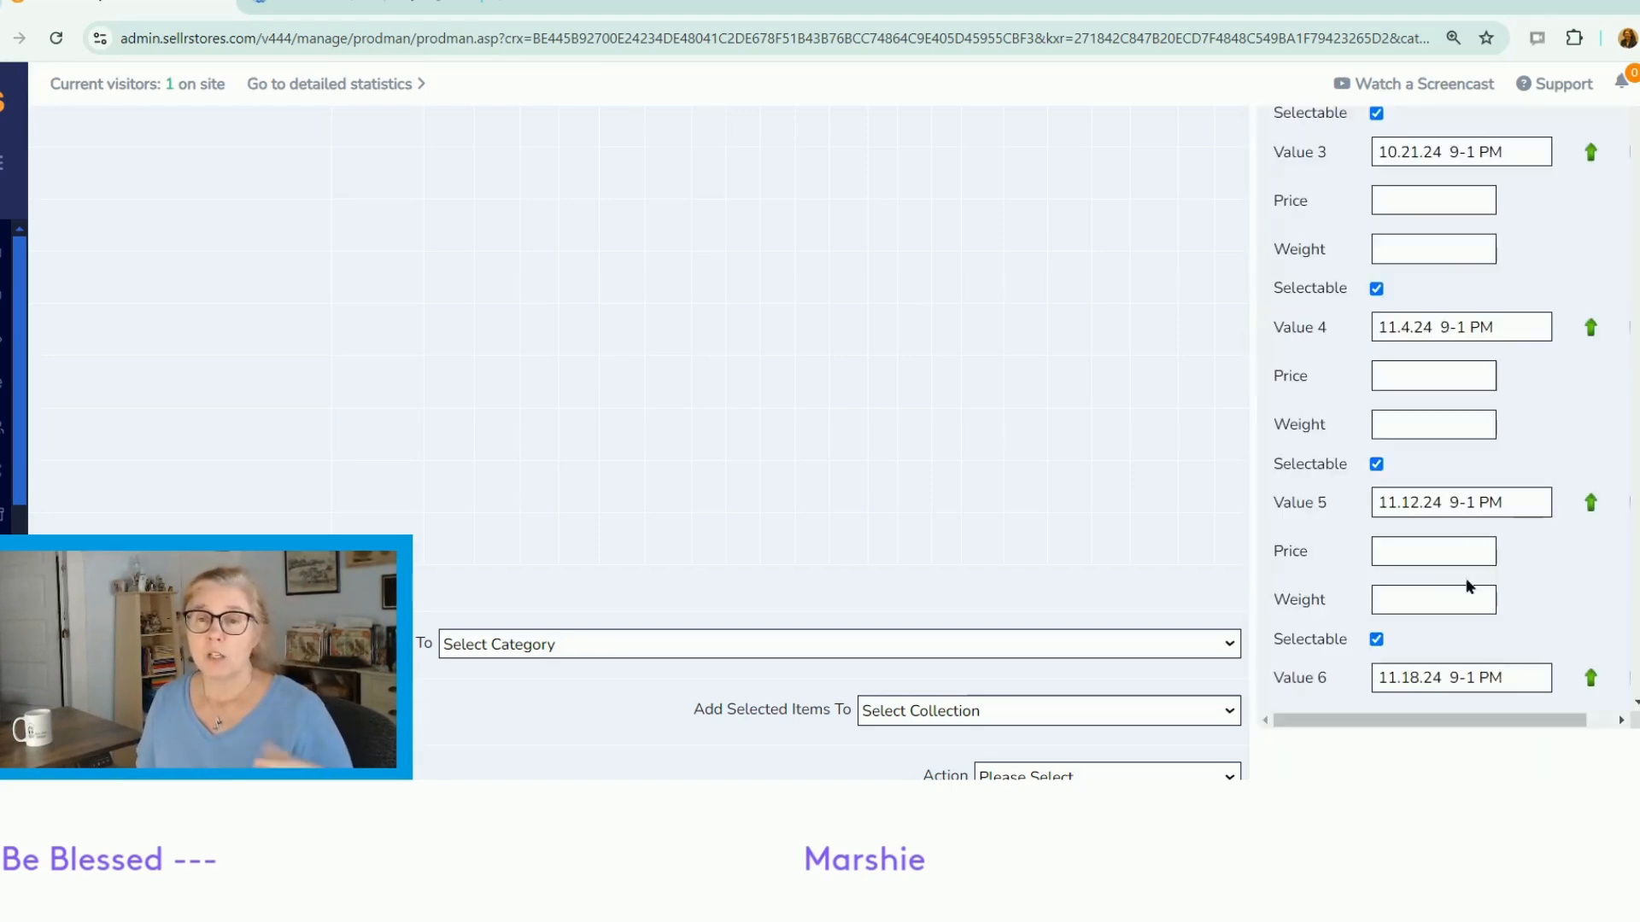
- Add 1.20.25 9-1 PM as another new value of the webinar dates modifier and save it
scroll(1449, 547, down, 5)
scroll(1449, 547, down, 8)
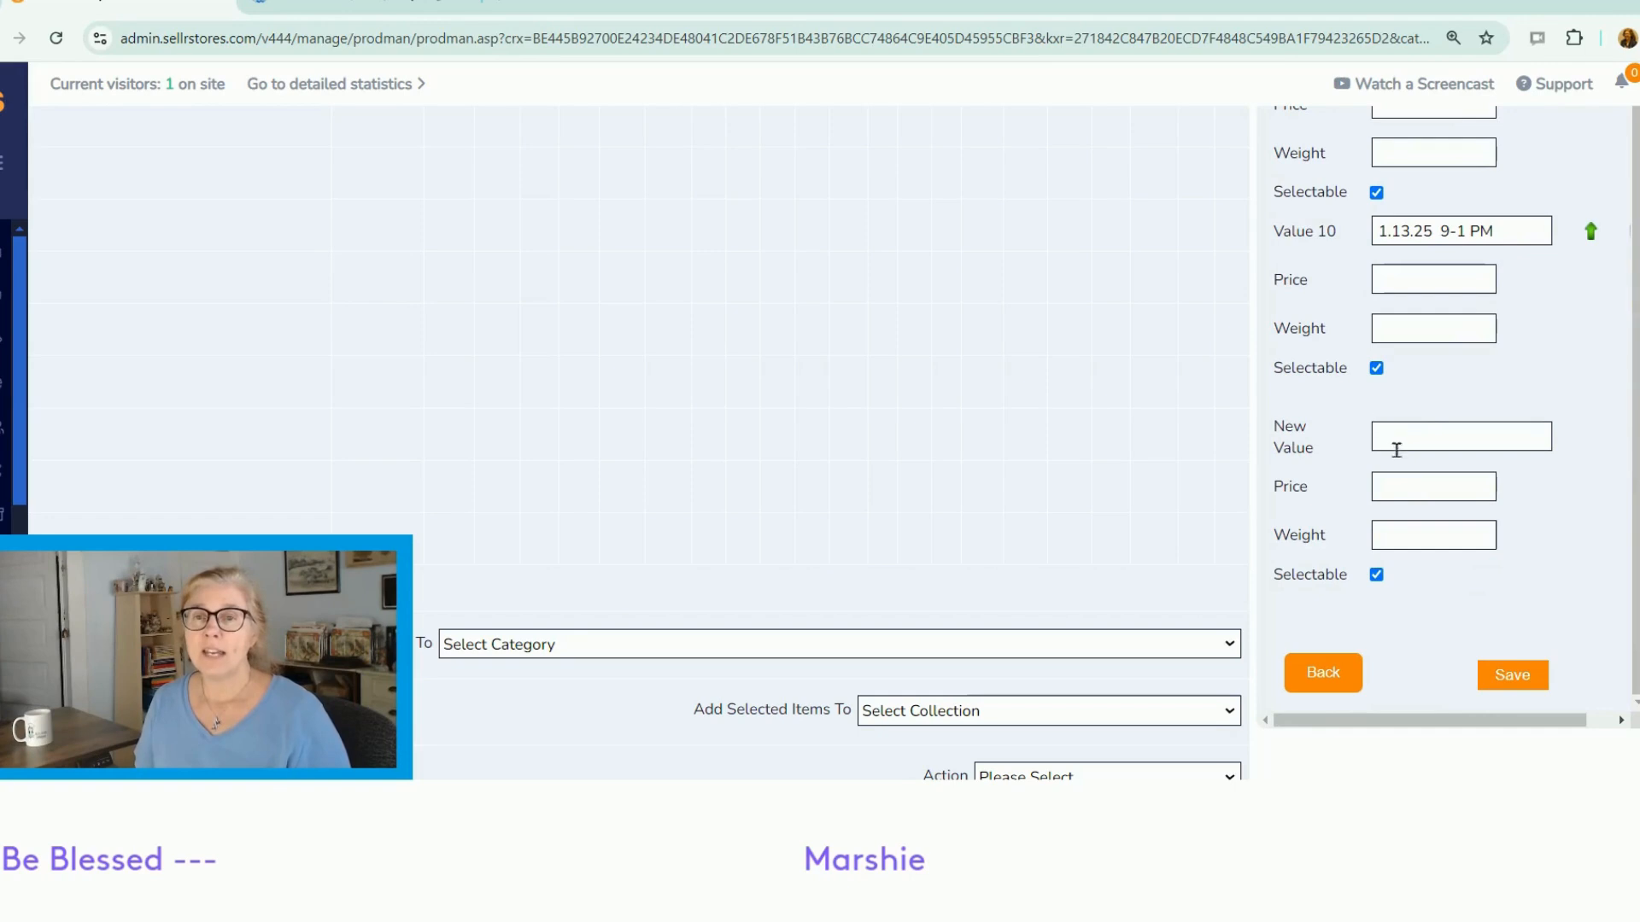
click(1420, 435)
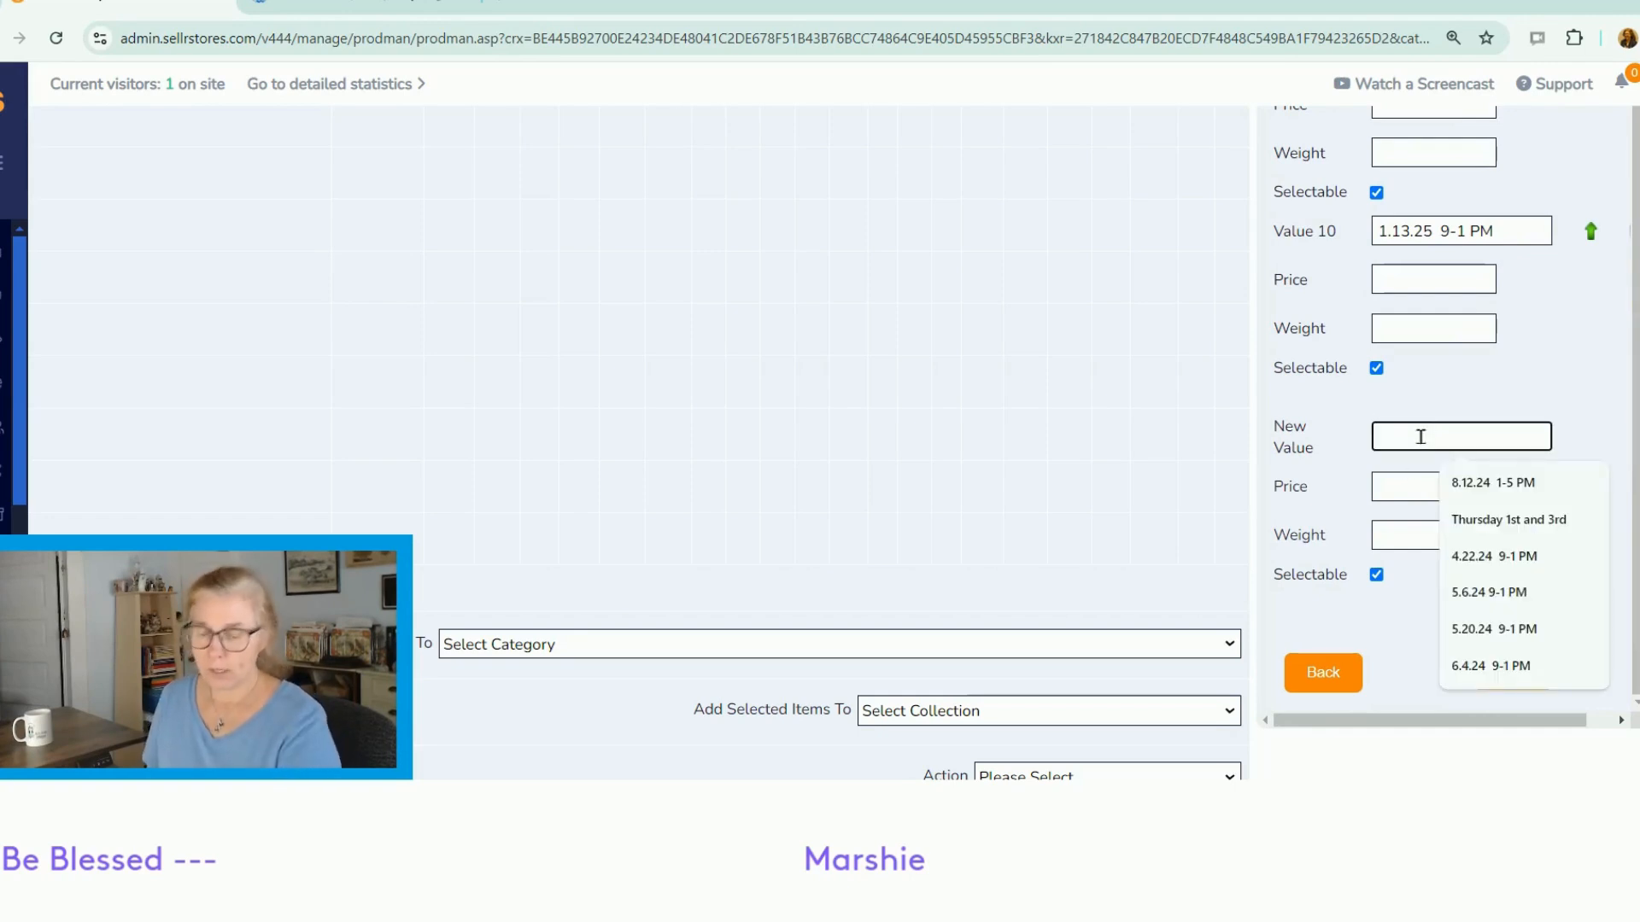
text(1.20.25)
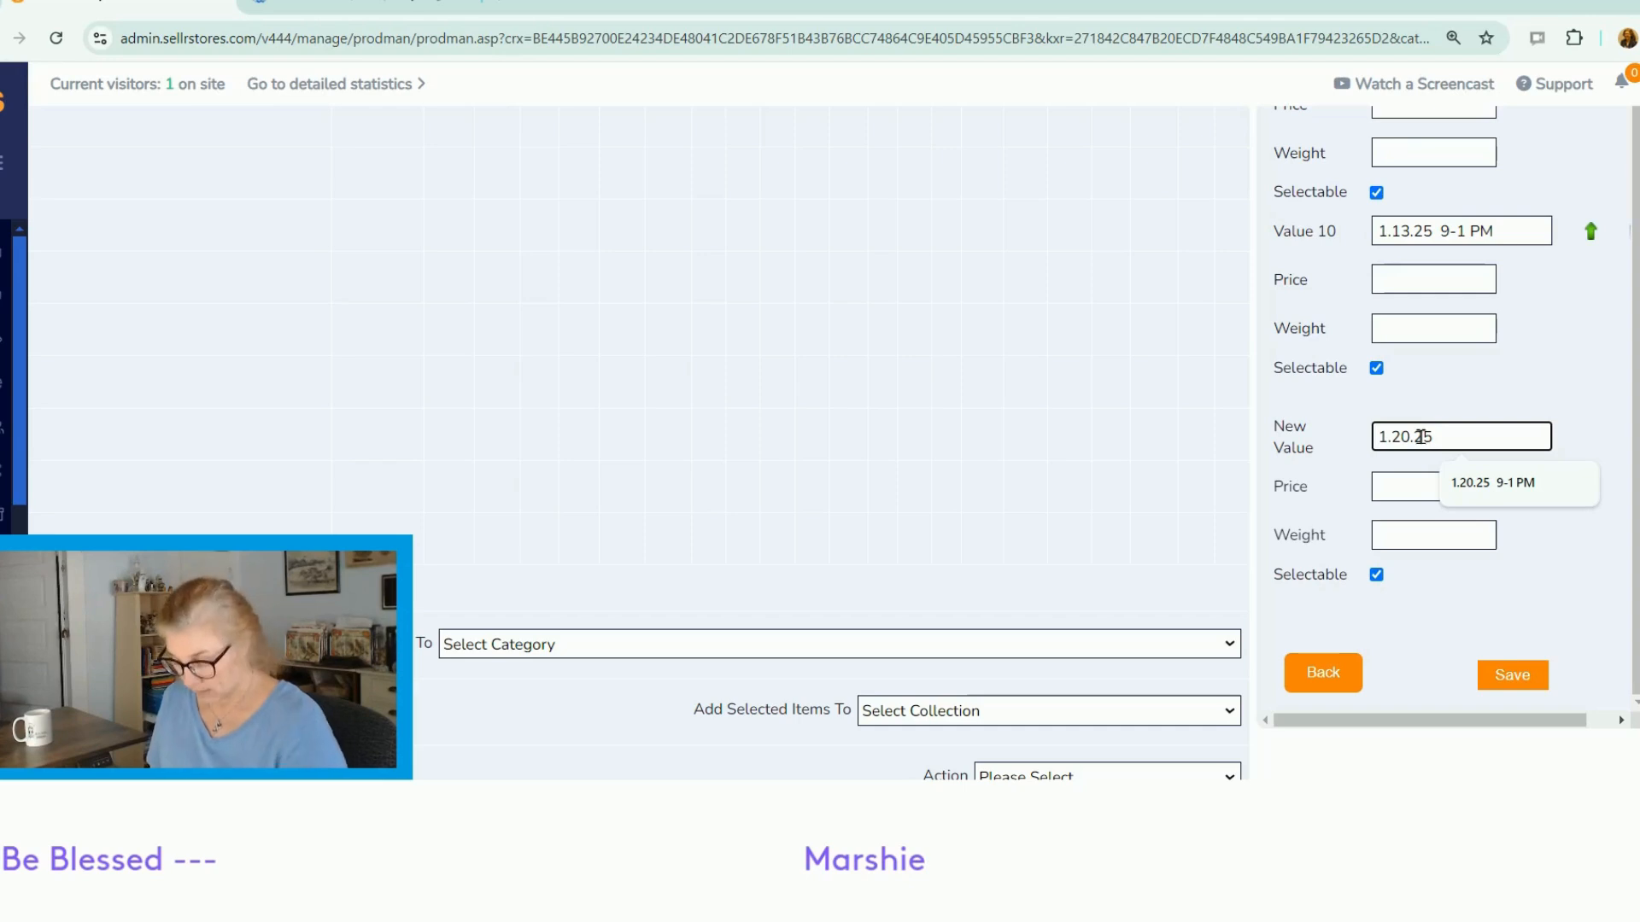
text(  9)
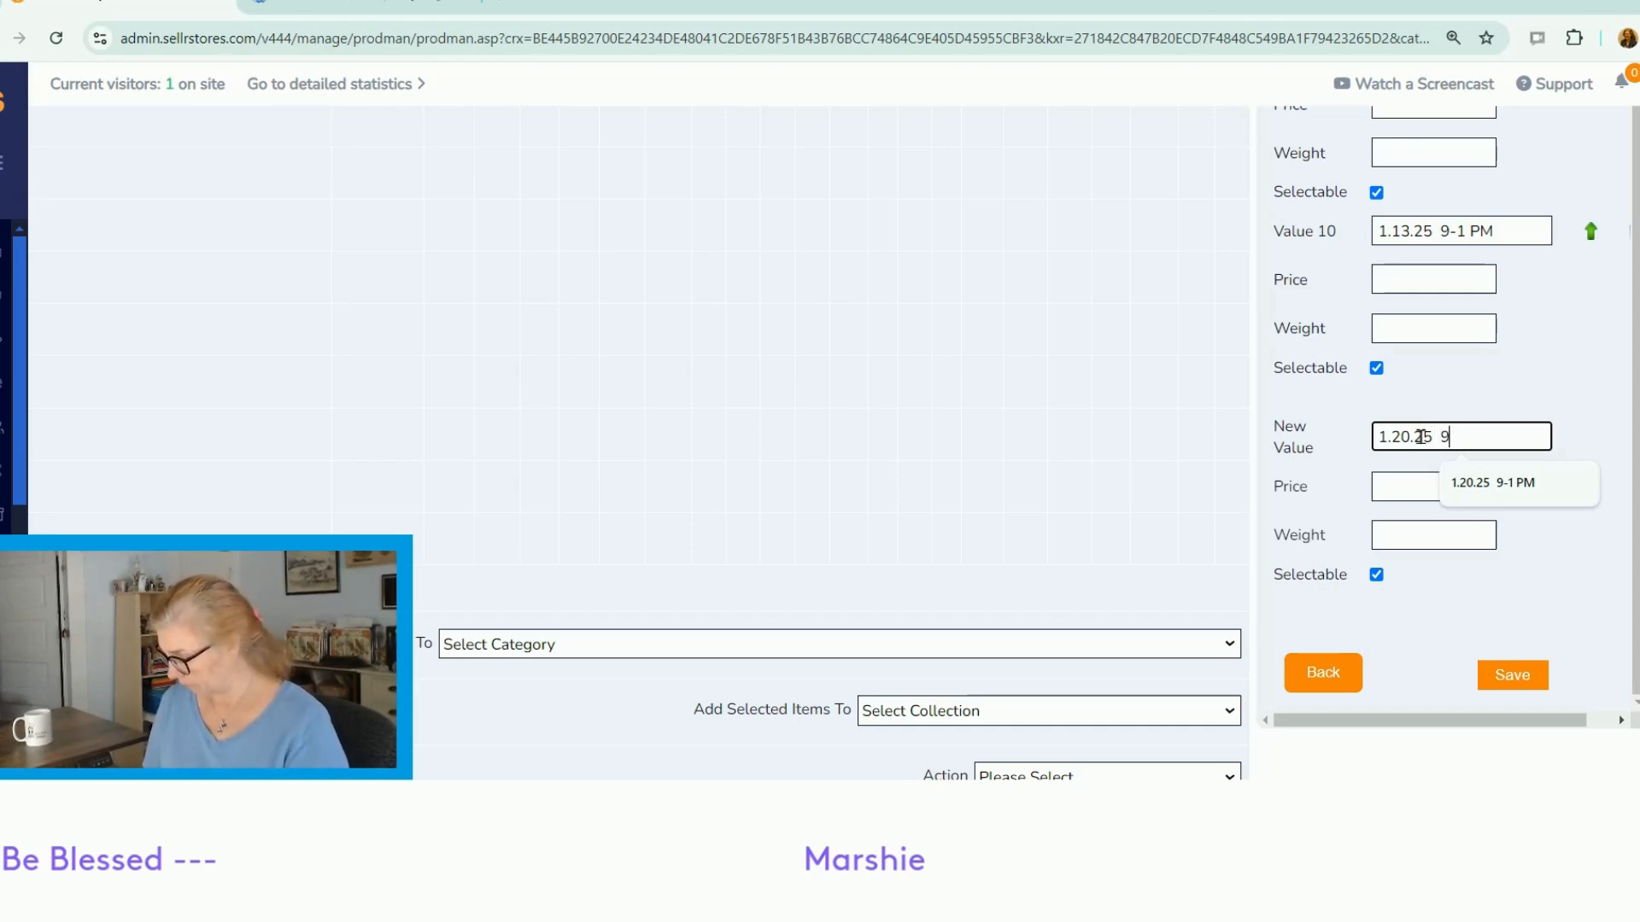
text(-1 PM)
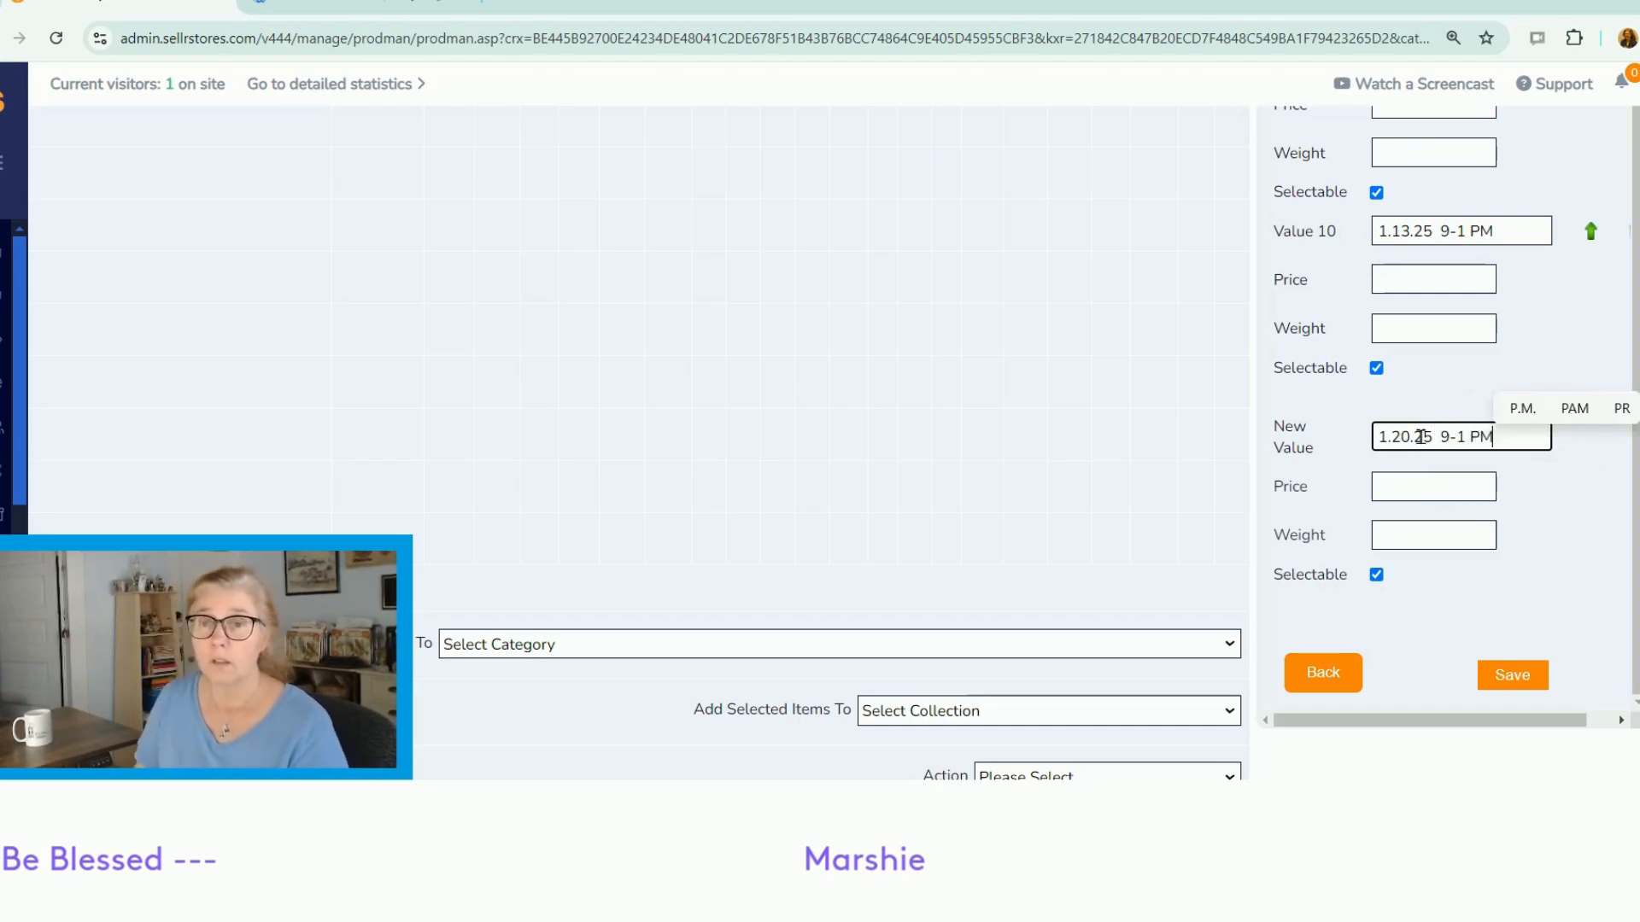
click(1514, 676)
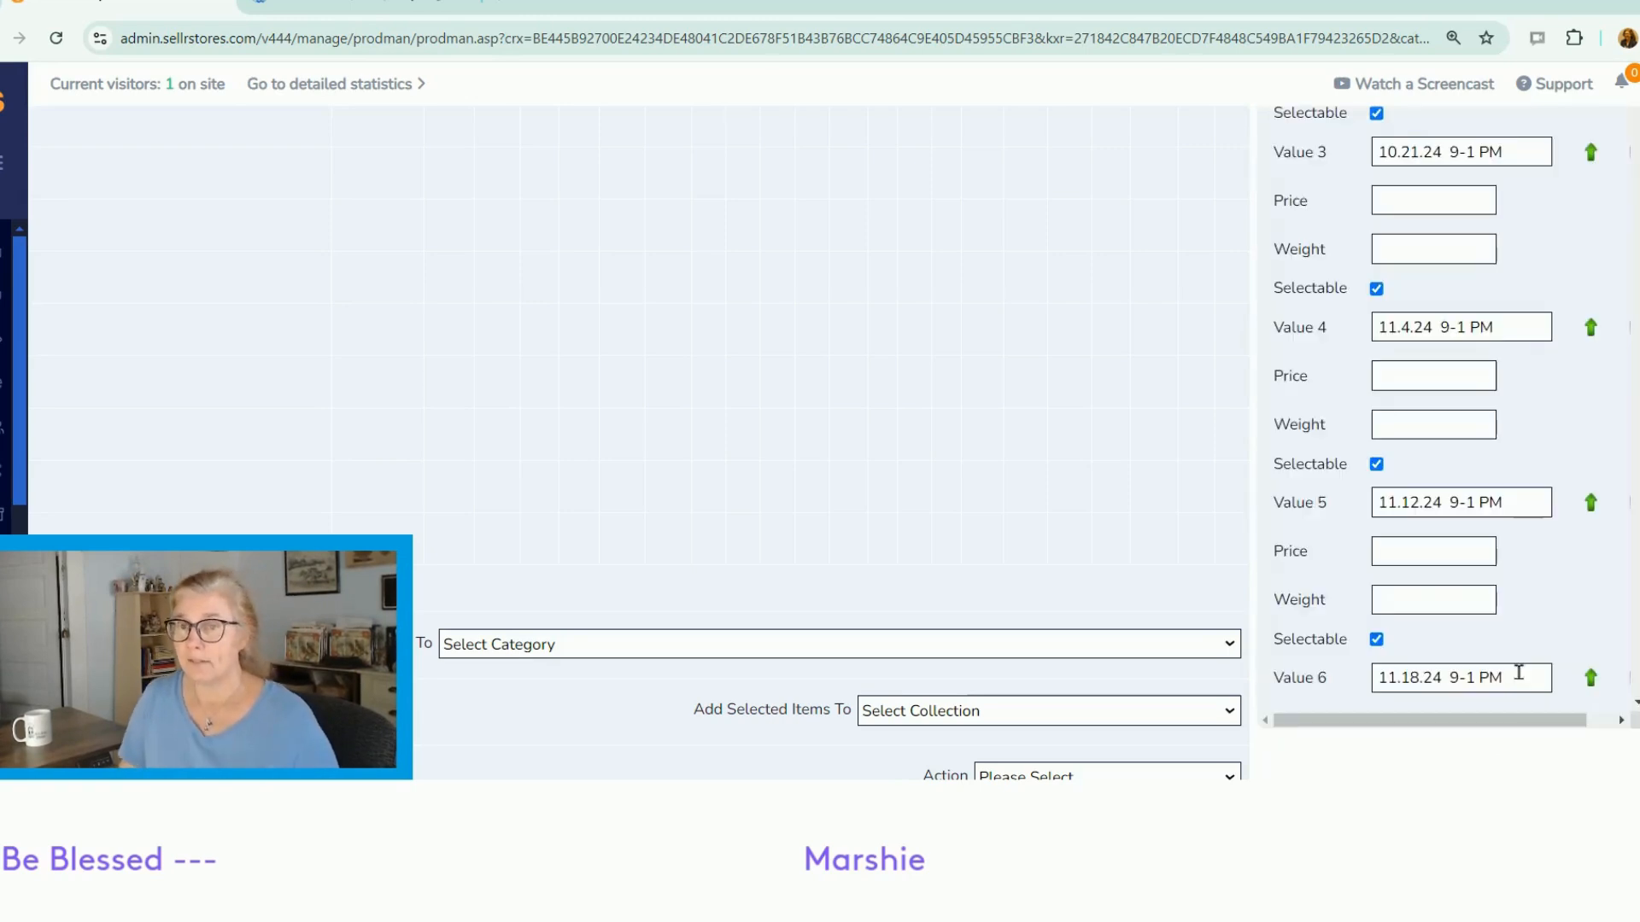
- Switch to the live website's page for the "Everything included test taken @ Pearson Vue" class and reload it
scroll(950, 352, up, 5)
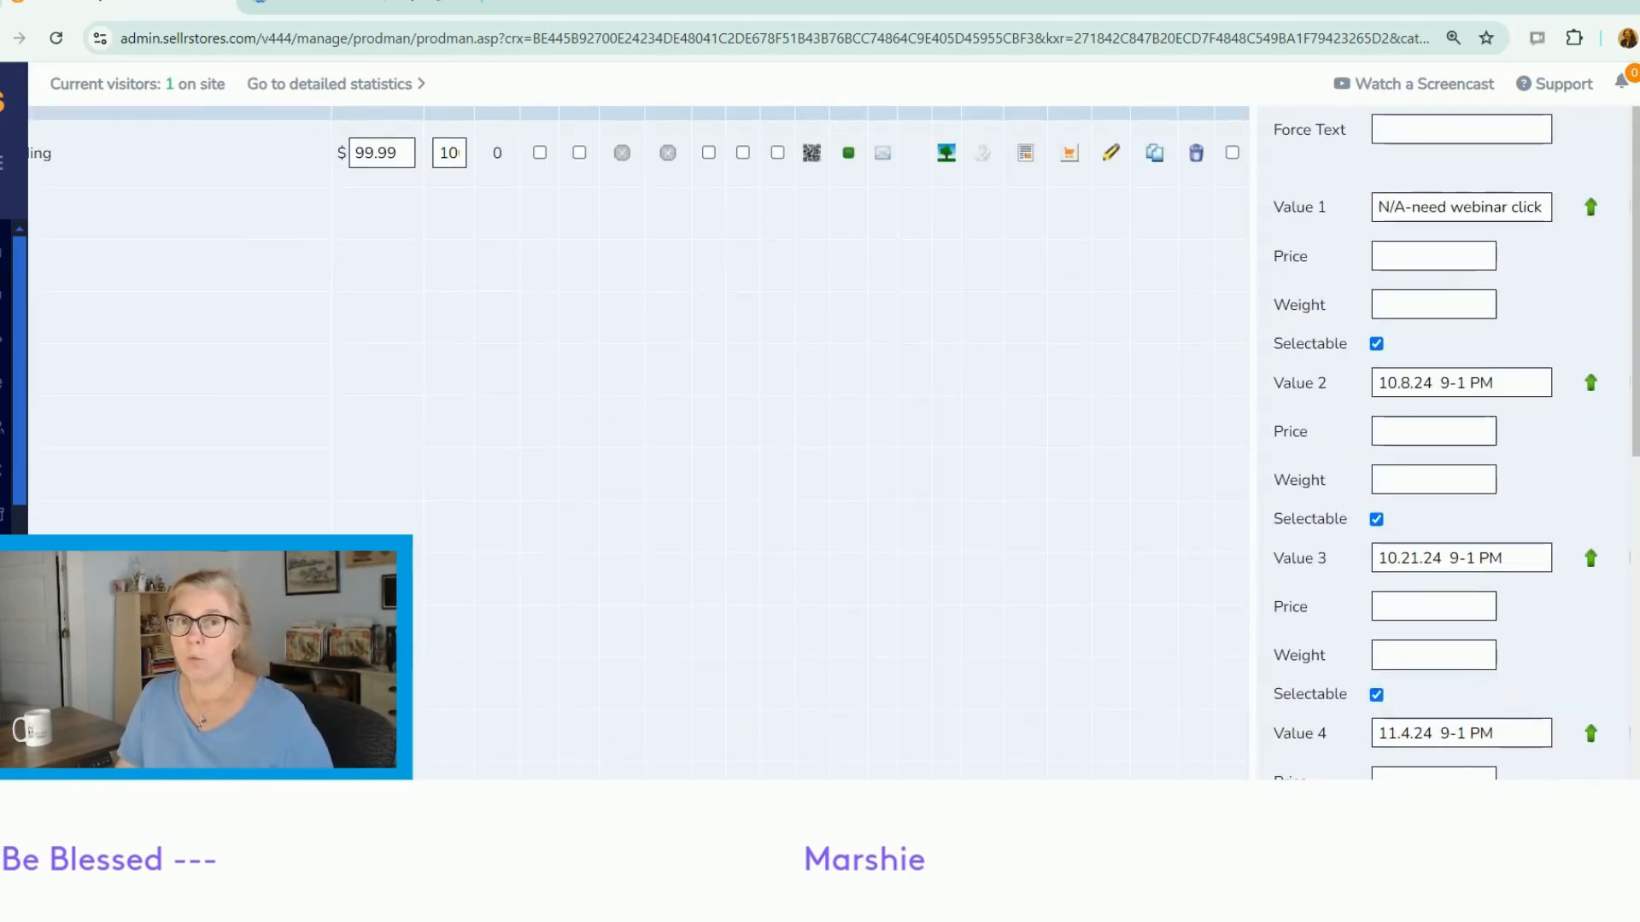
click(299, 7)
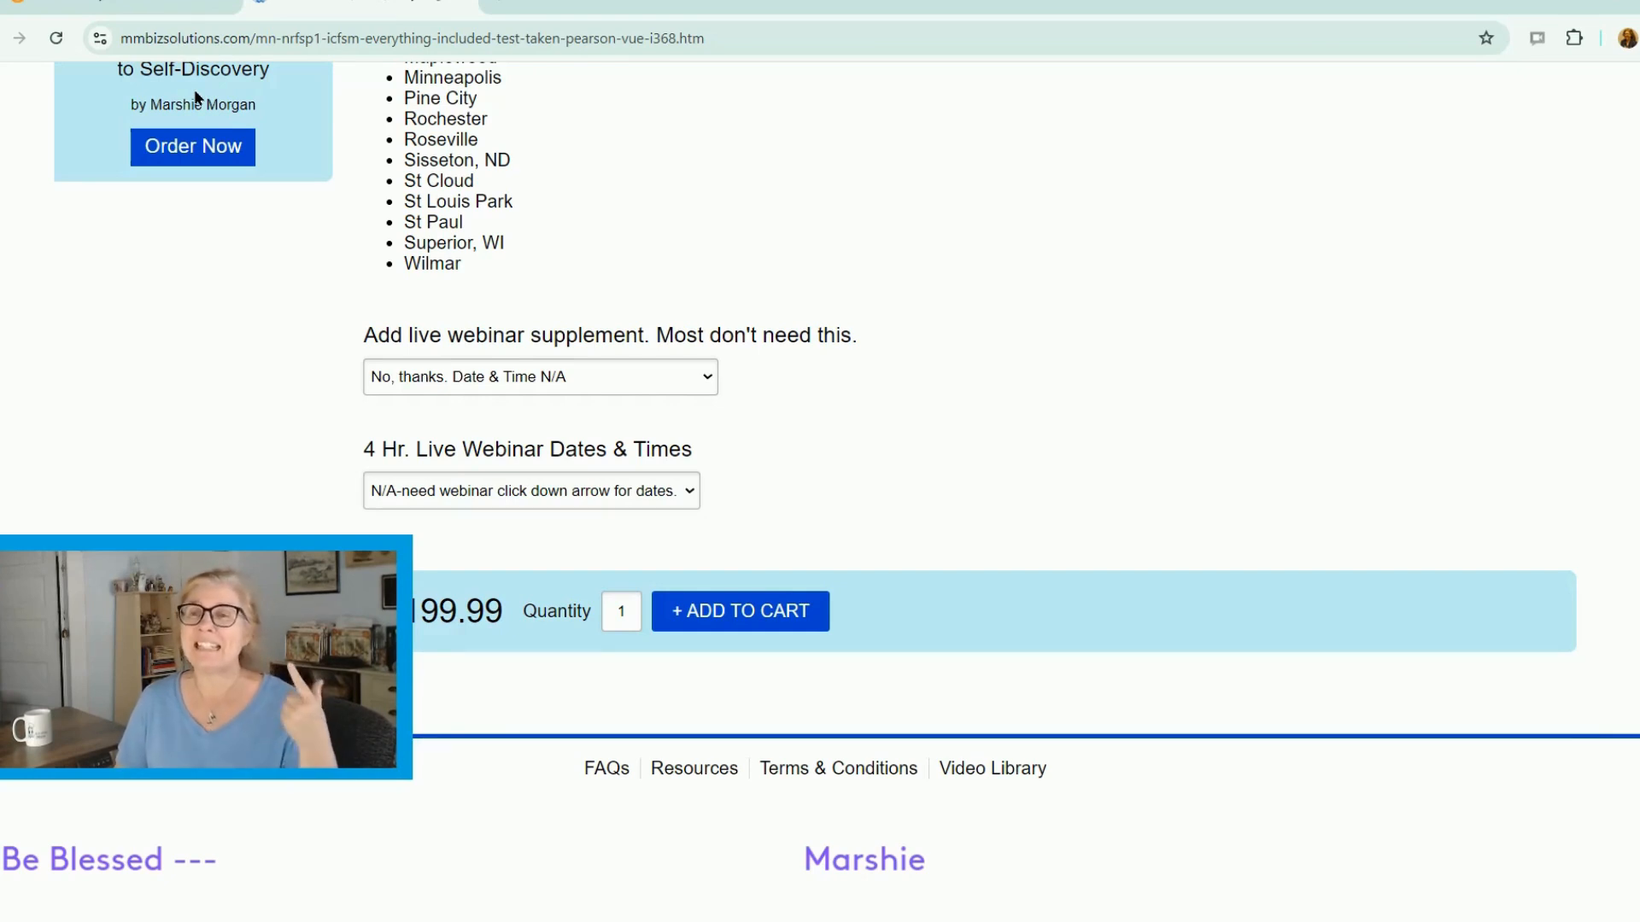
click(58, 38)
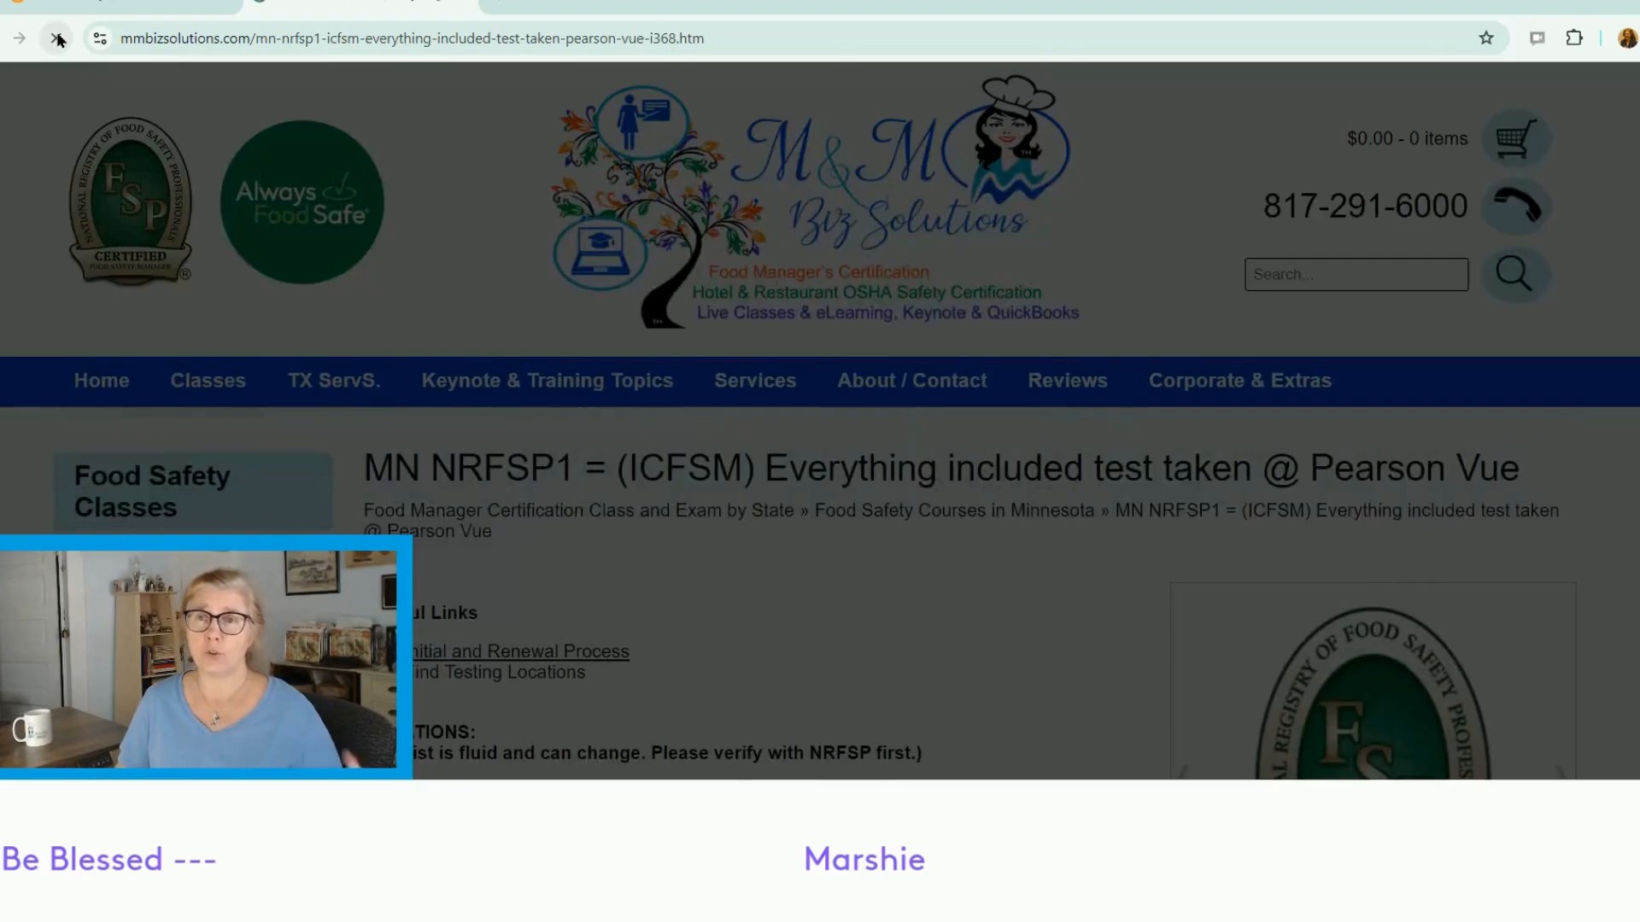
- Check the dates offered under 4 Hr. Live Webinar Dates & Times on the class page, leaving the selection as it is
scroll(514, 374, up, 8)
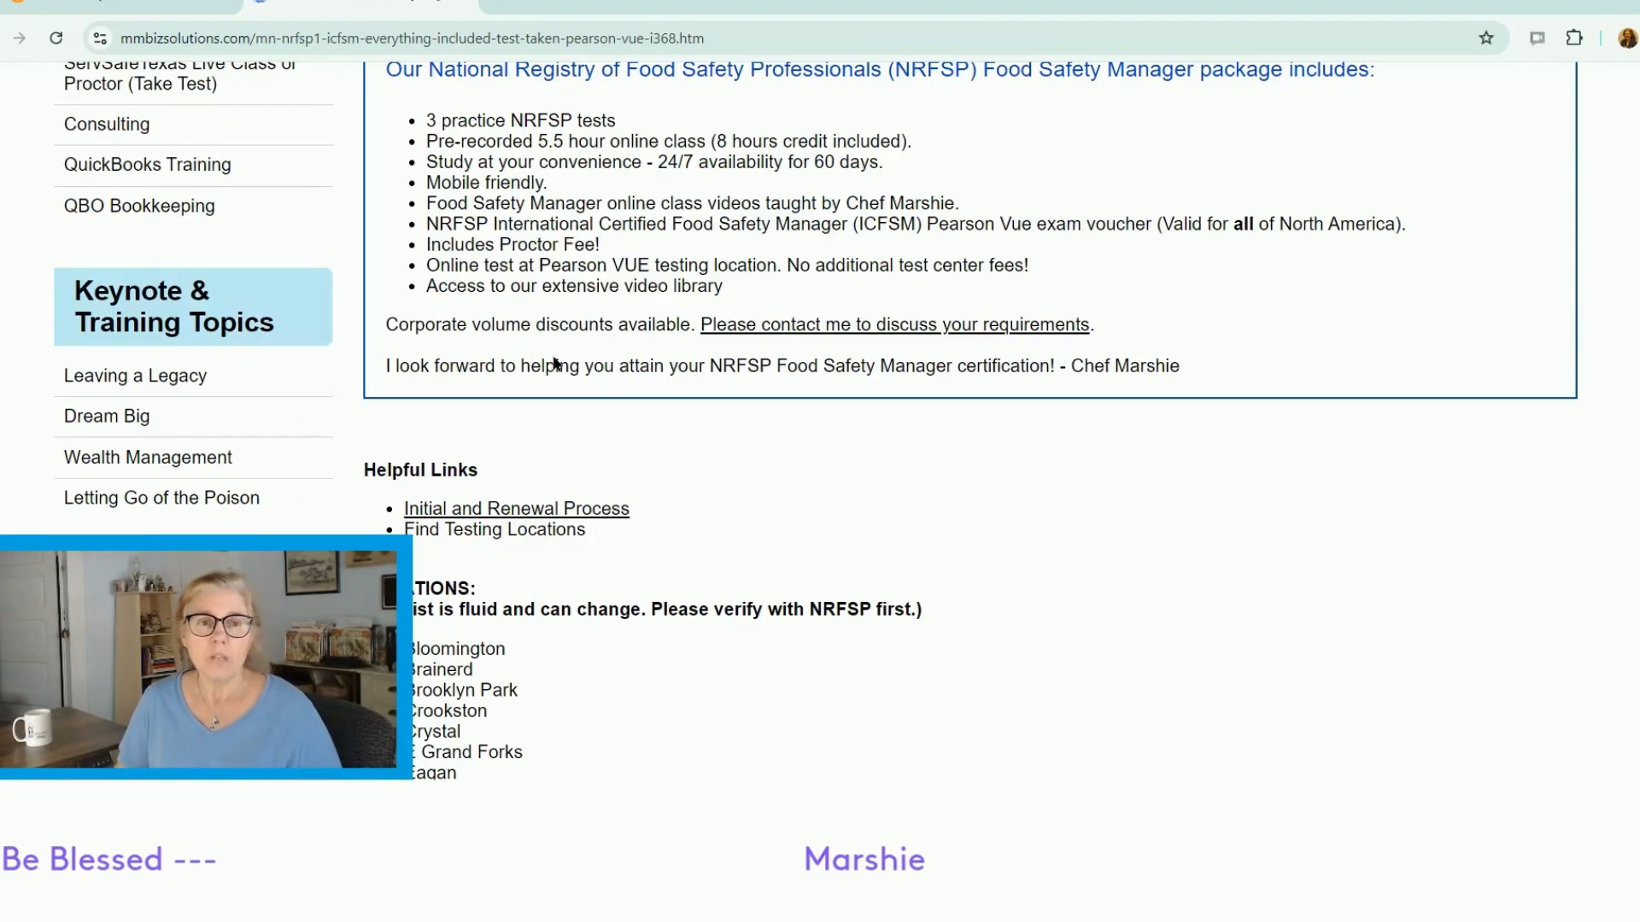
scroll(605, 483, up, 7)
scroll(696, 419, down, 12)
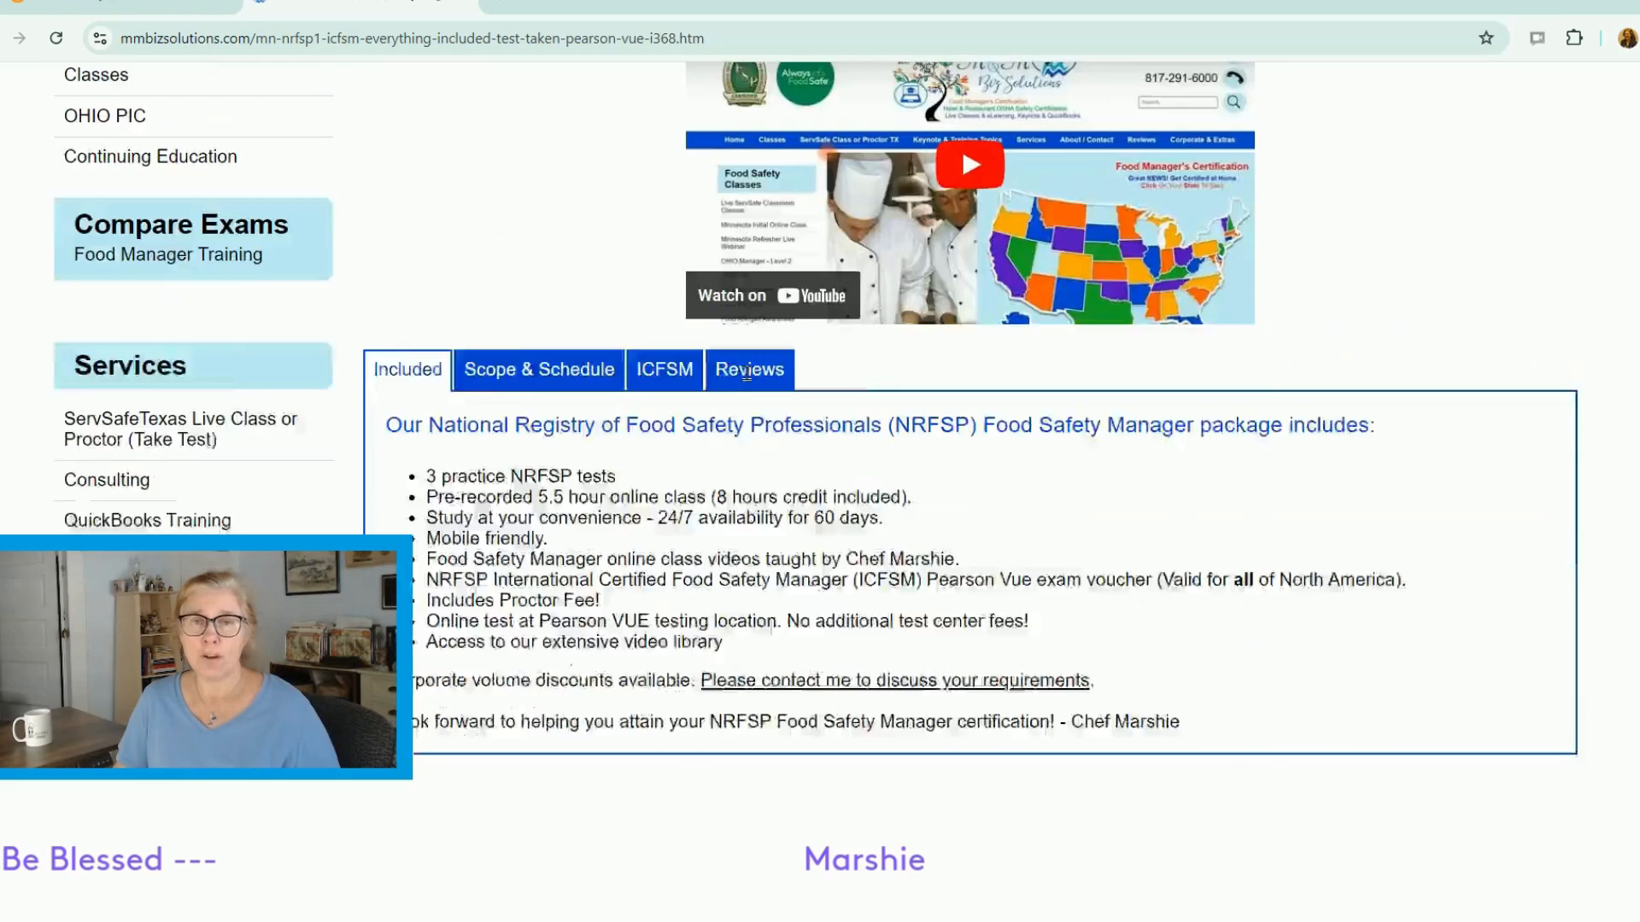
scroll(696, 423, down, 6)
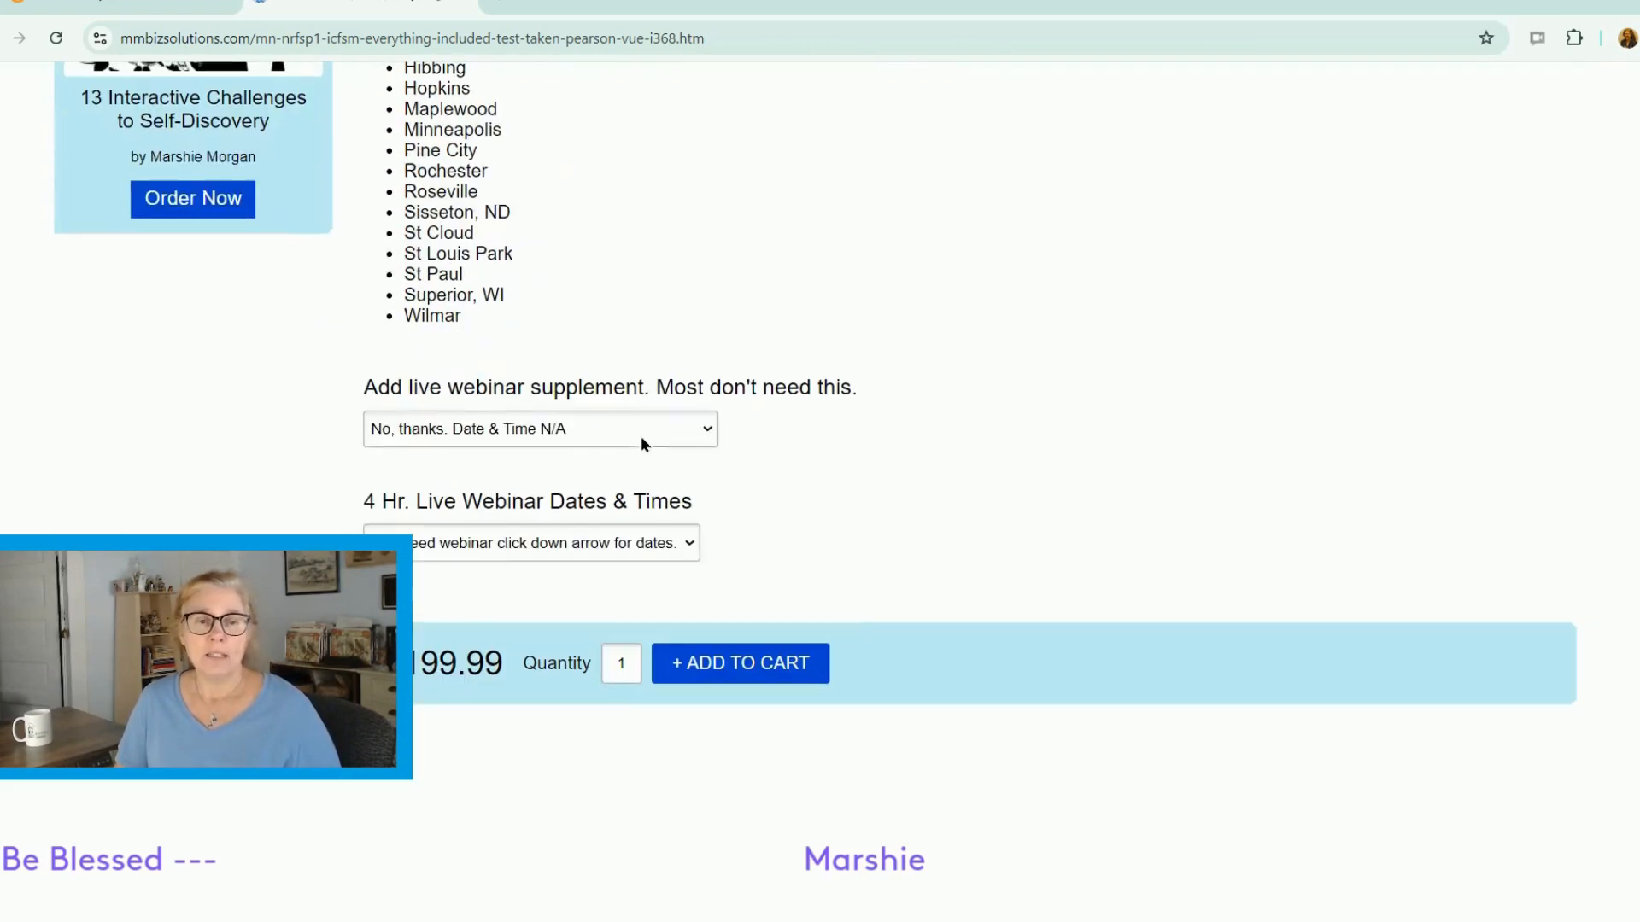
click(685, 551)
scroll(589, 271, down, 3)
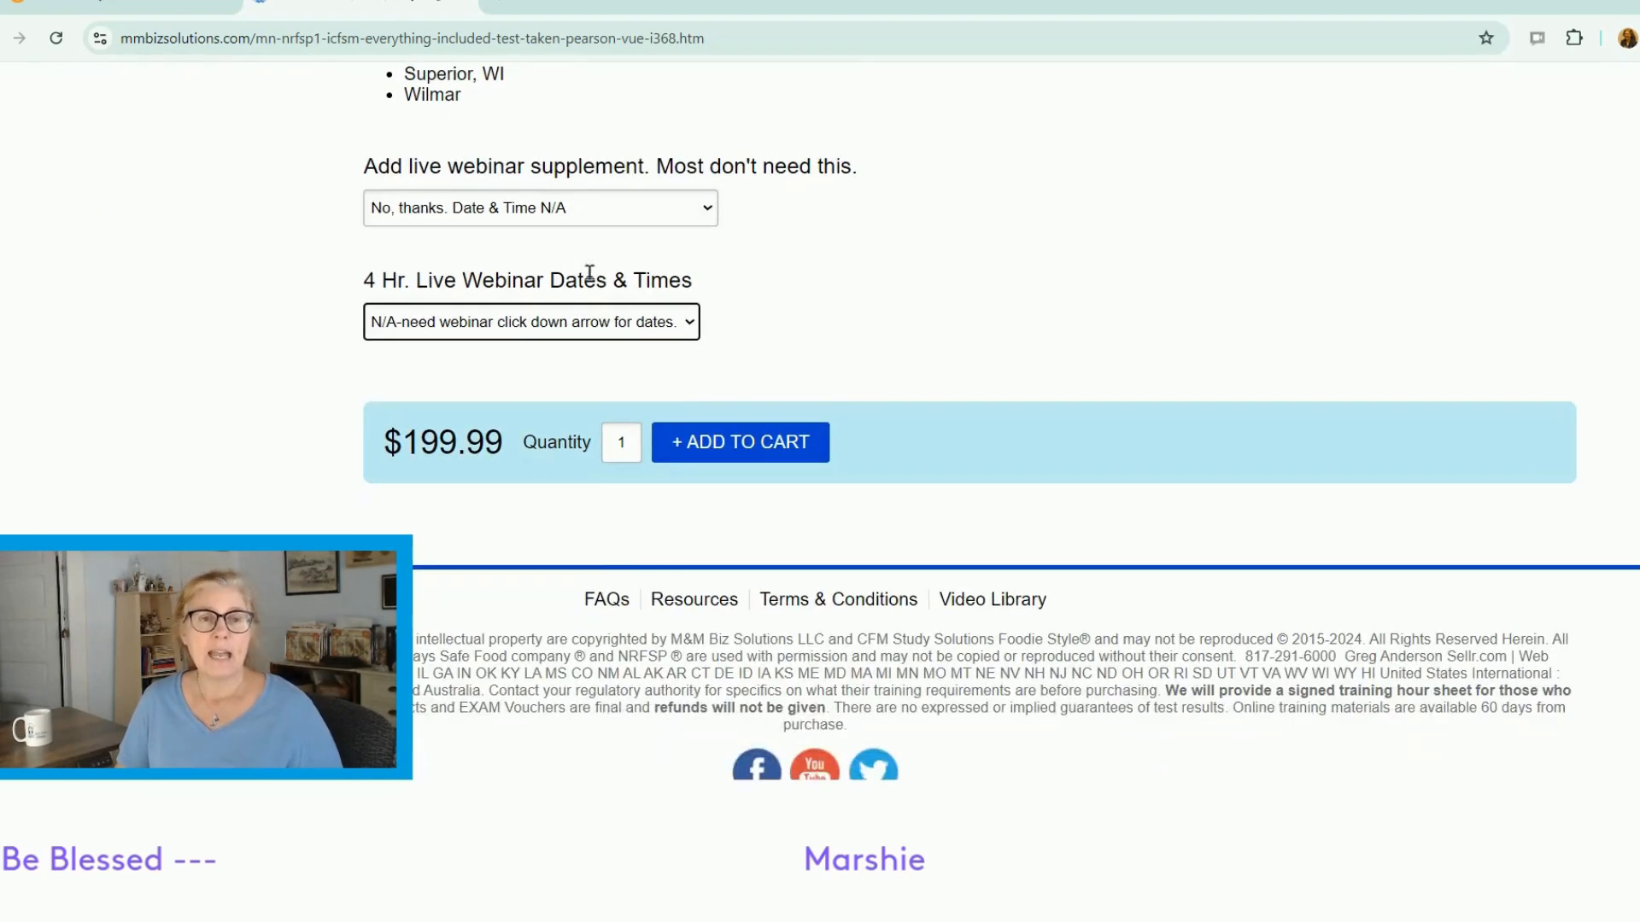
click(690, 322)
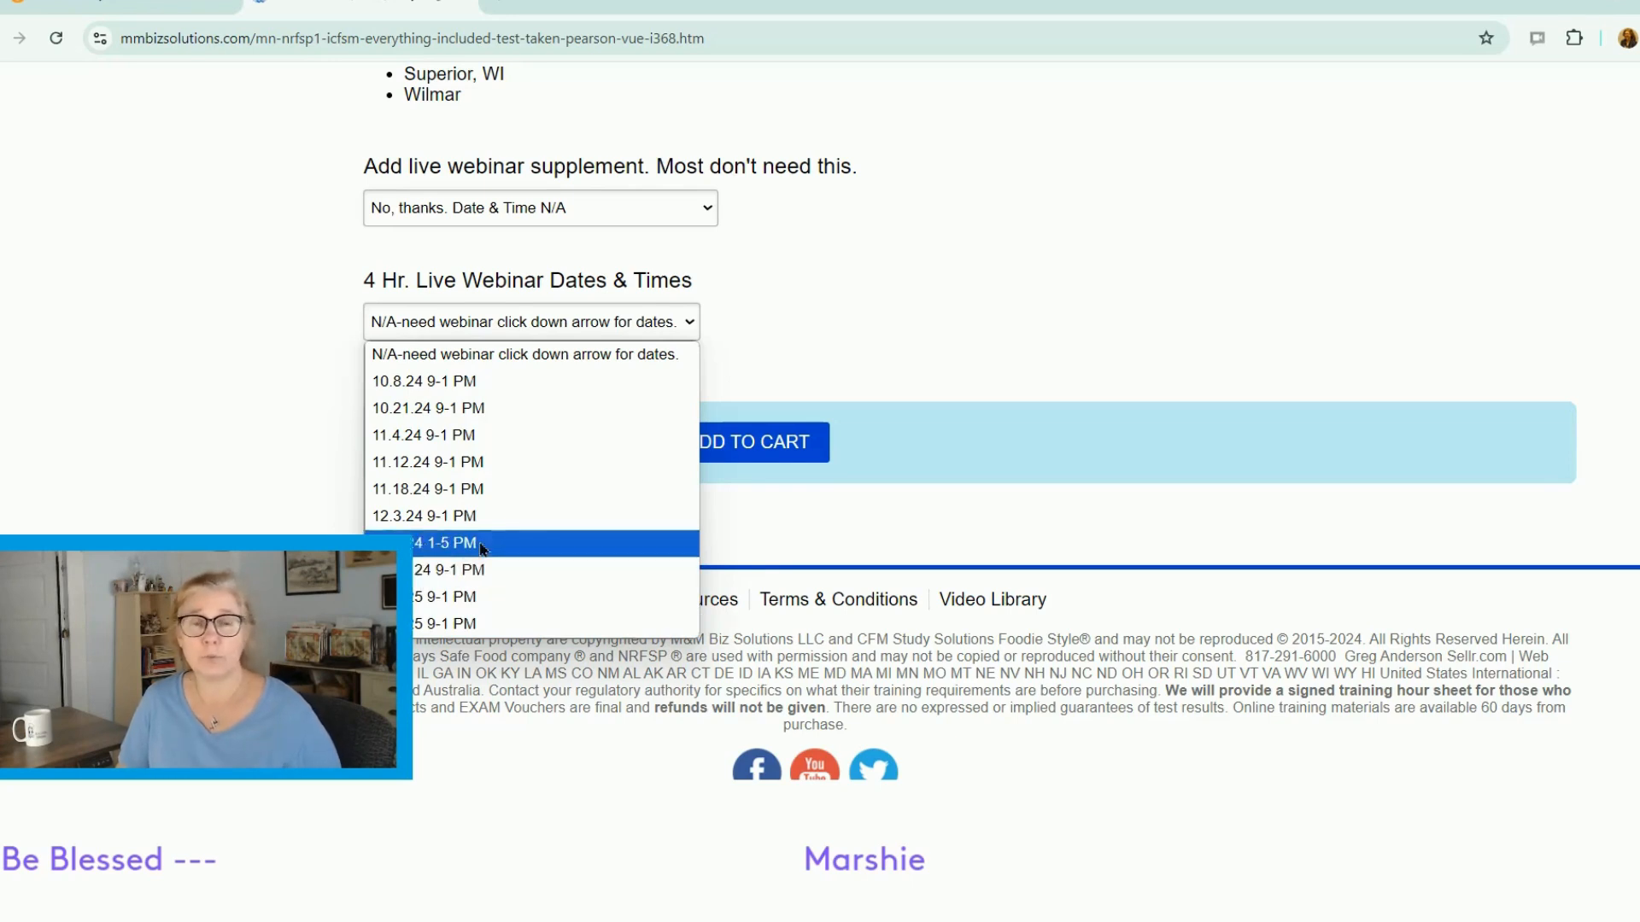
click(839, 294)
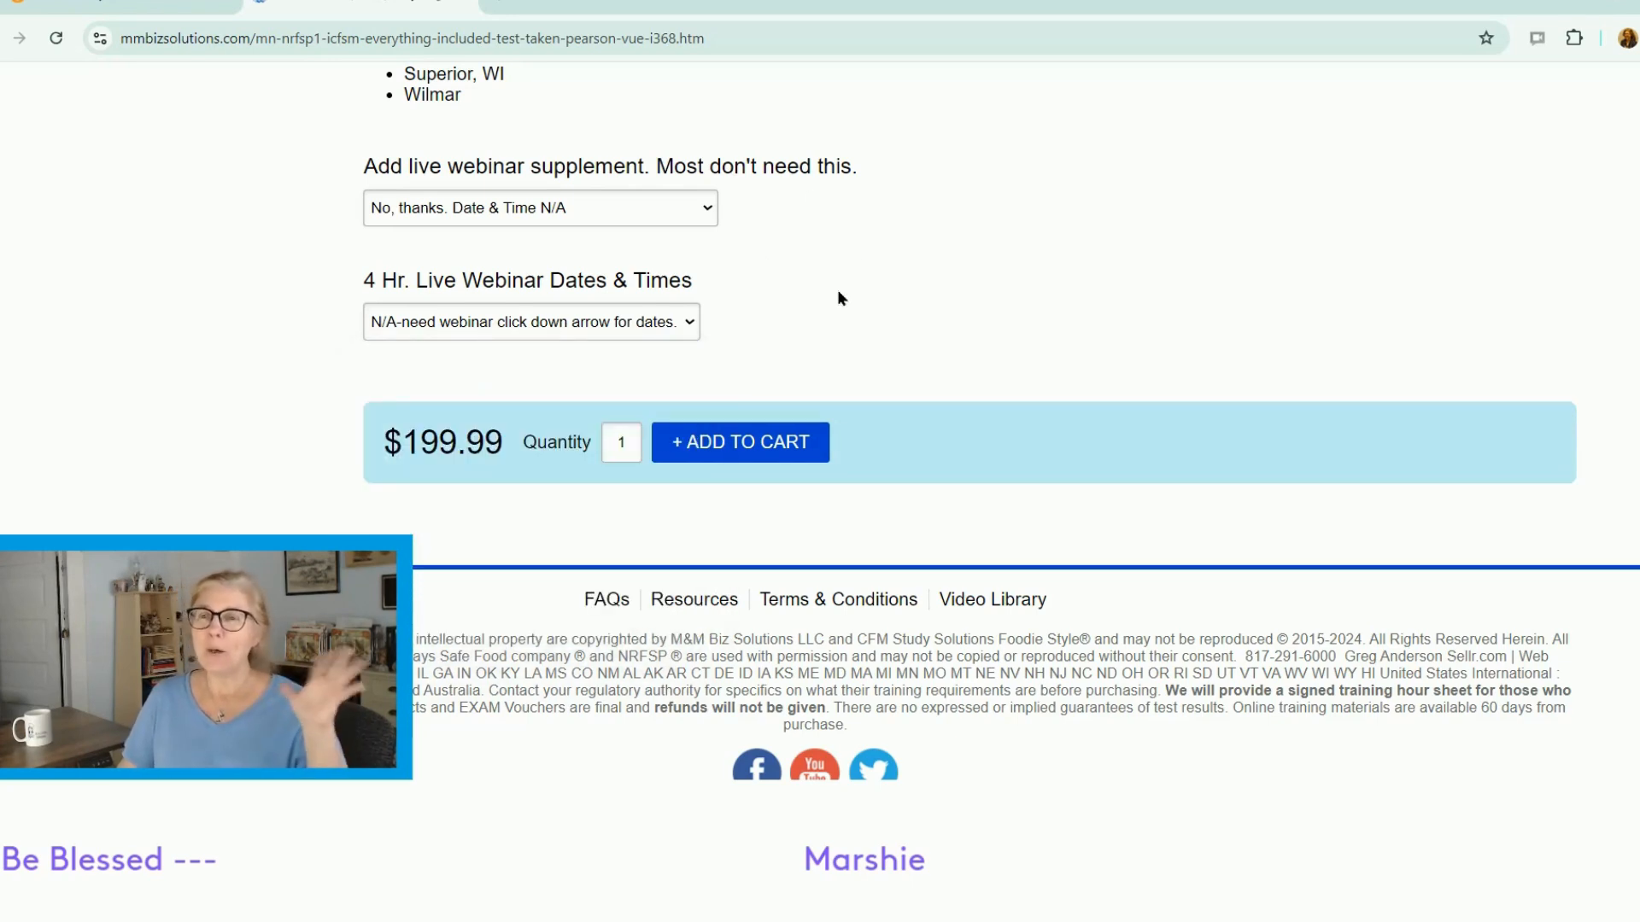